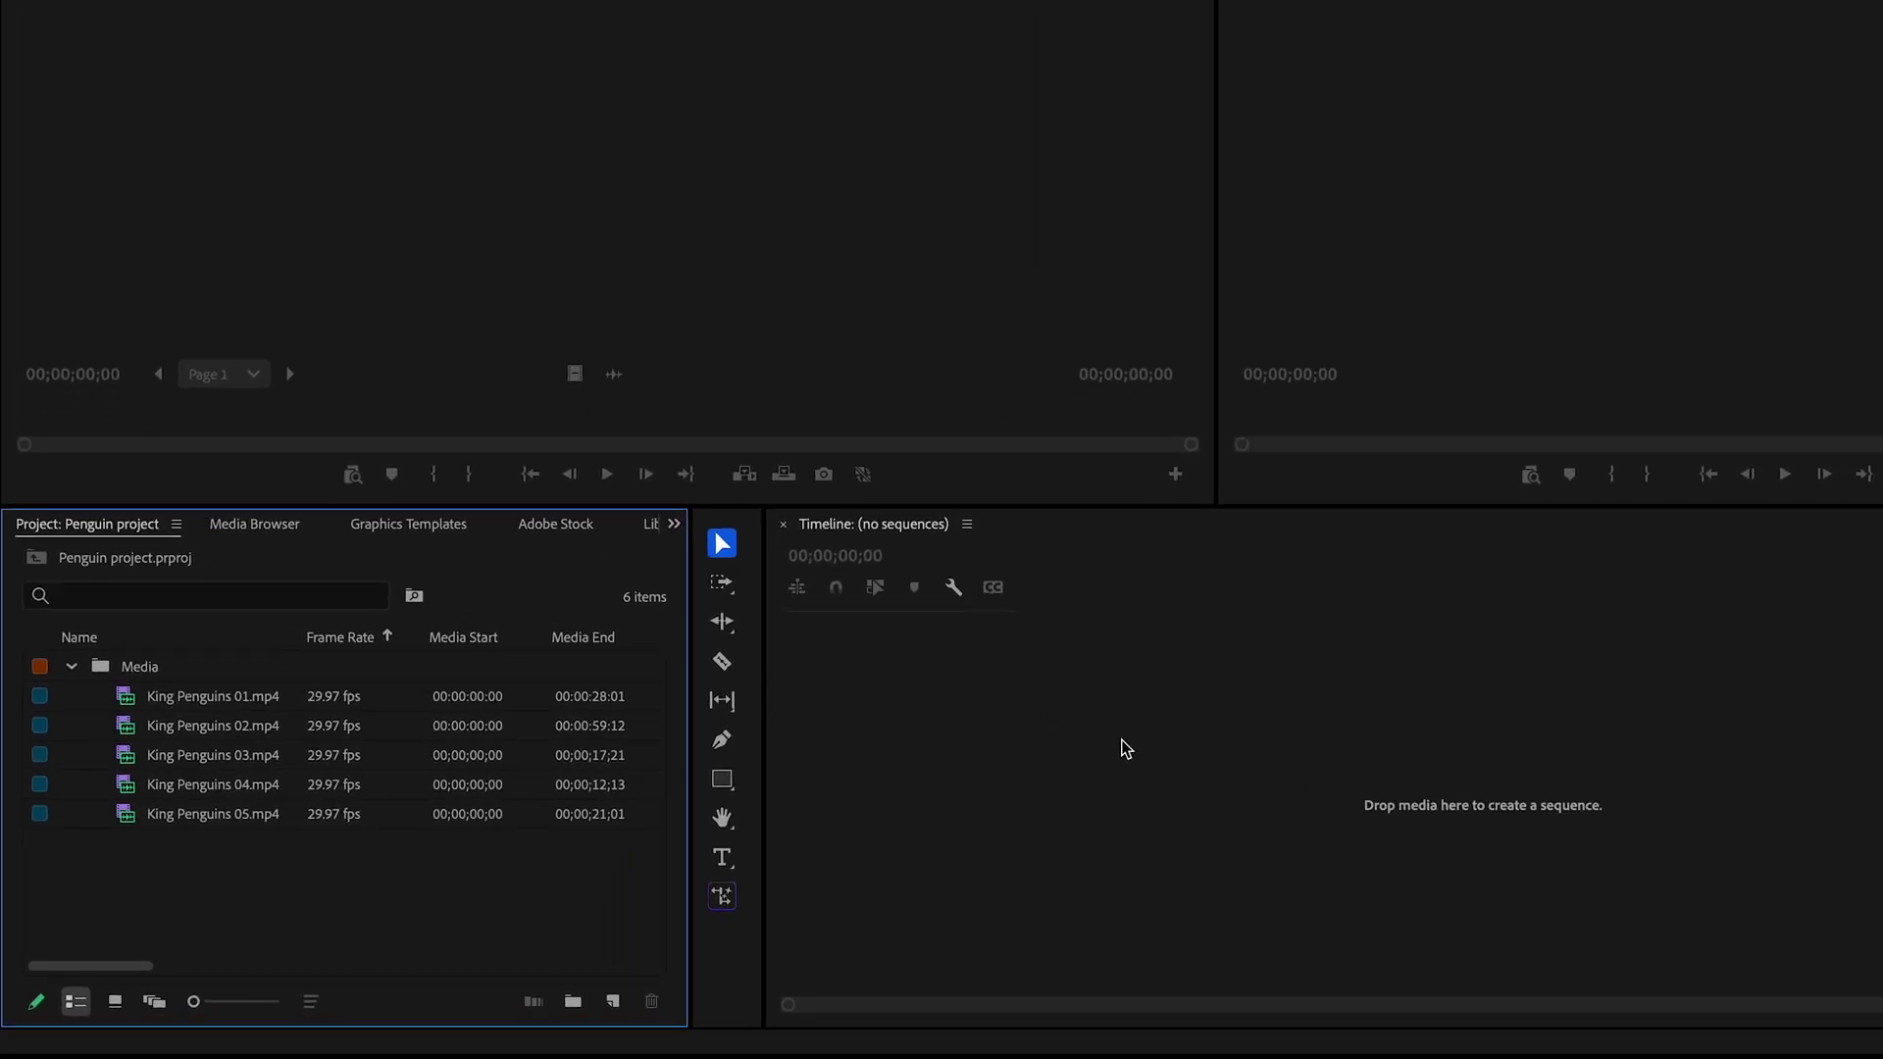
Create a new sequence from the King Penguins 05.mp4 clip
{"action": "left_click", "coordinate": [237, 816]}
{"action": "left_click_drag", "start_coordinate": [618, 1006], "coordinate": [615, 1003]}
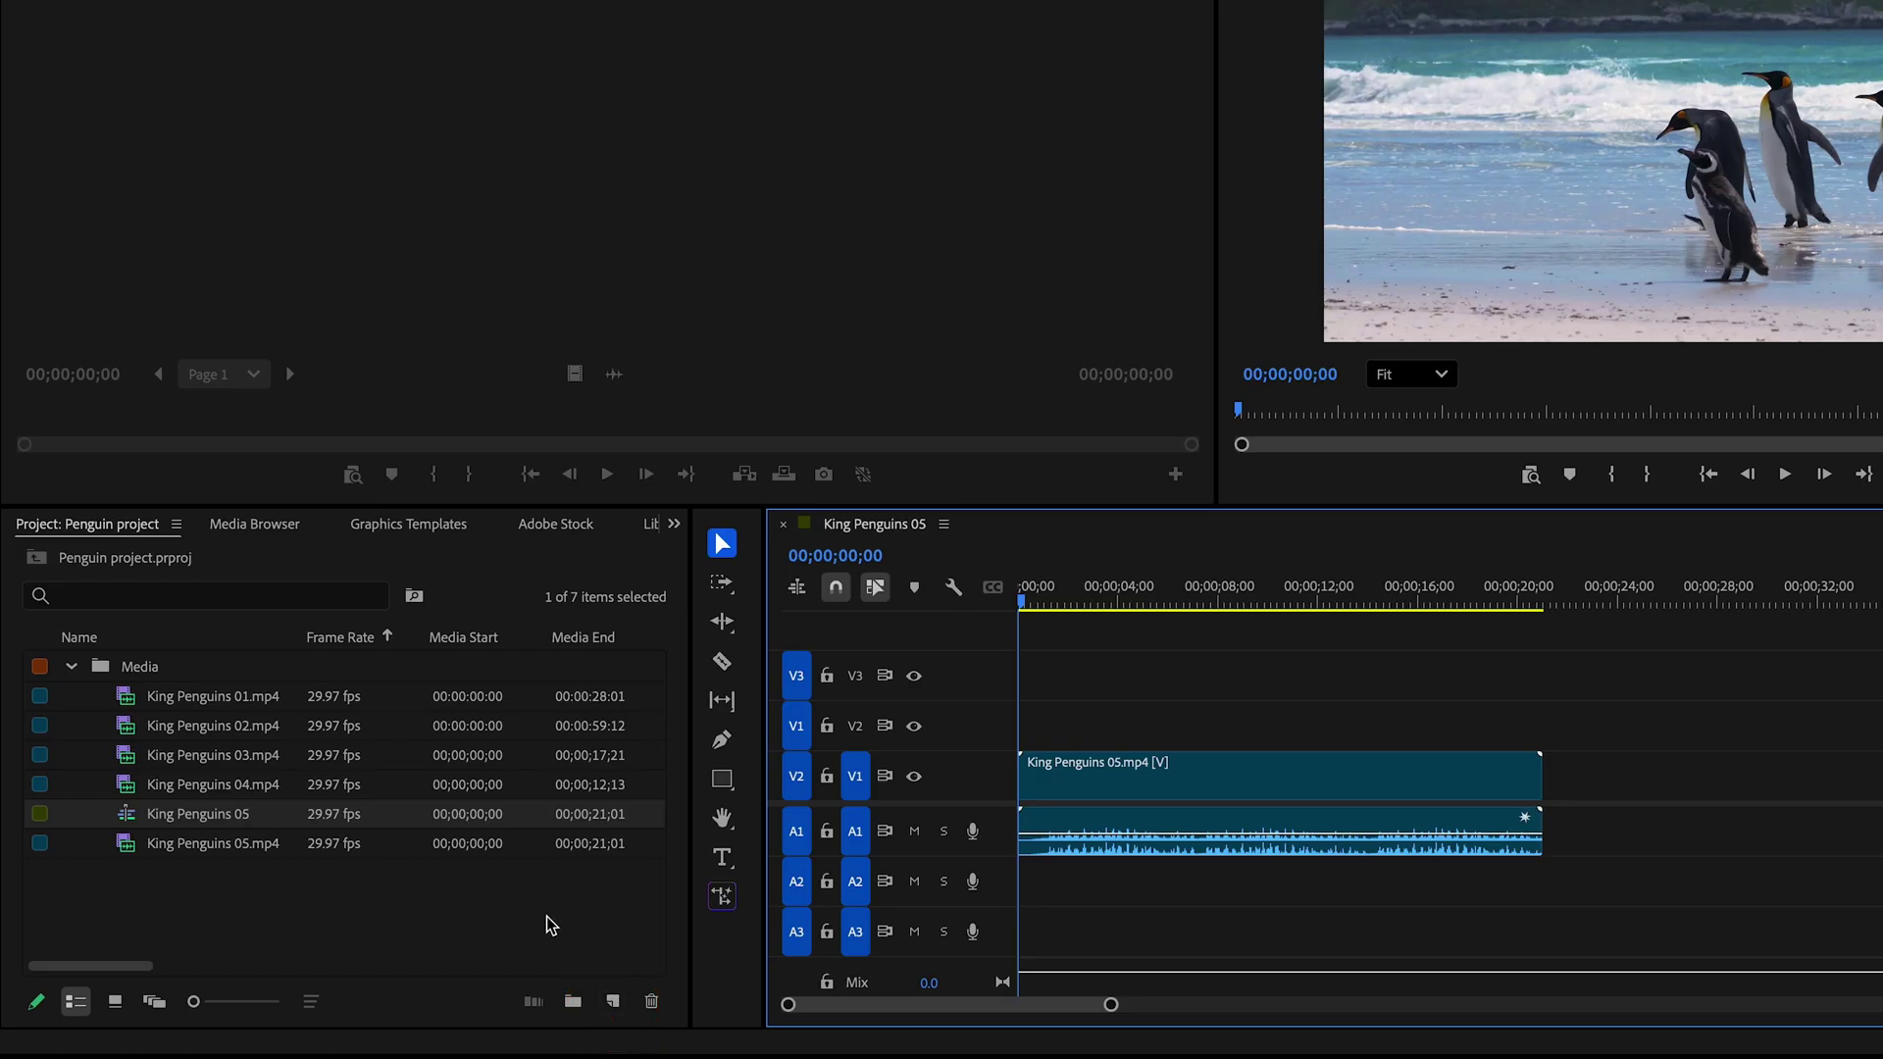
Split the King Penguins 05.mp4 clip in the timeline at 00;00;16;19 with the Razor tool
{"action": "left_click_drag", "start_coordinate": [1061, 610], "coordinate": [1409, 581]}
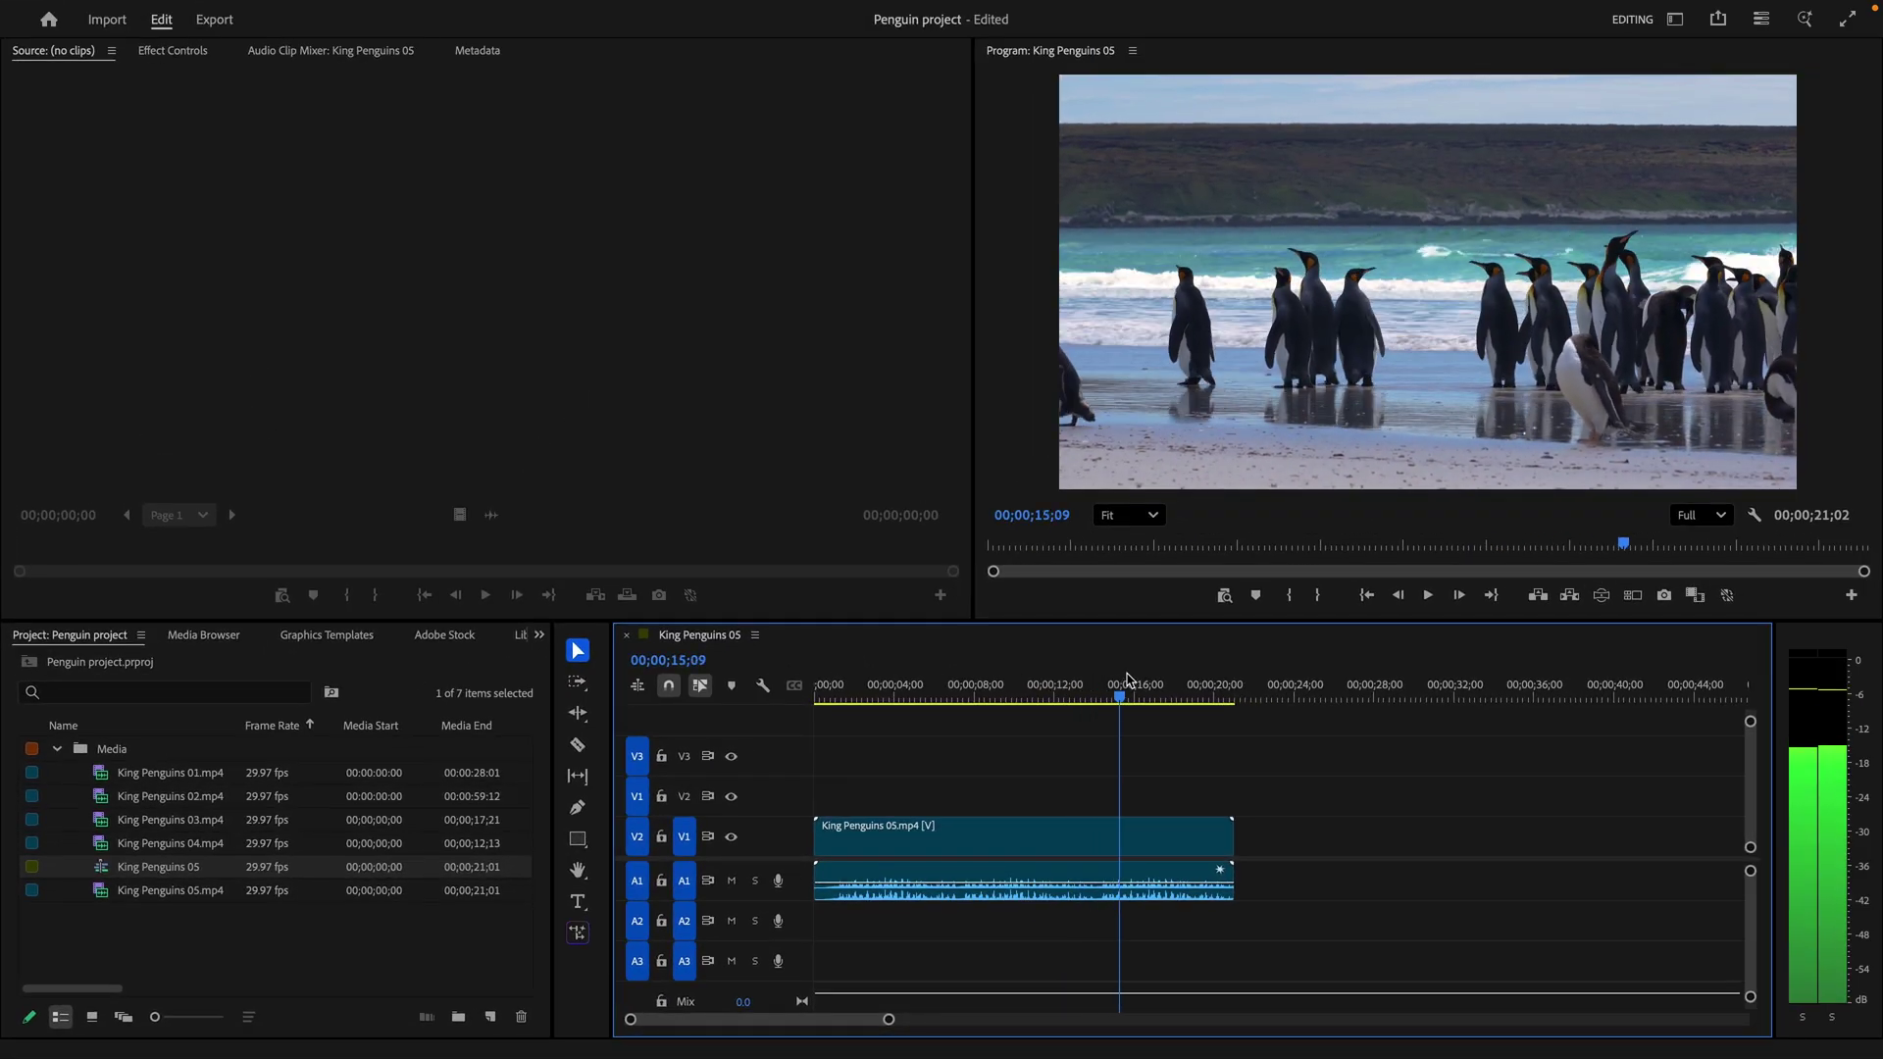
{"action": "left_click_drag", "start_coordinate": [1128, 679], "coordinate": [1146, 681]}
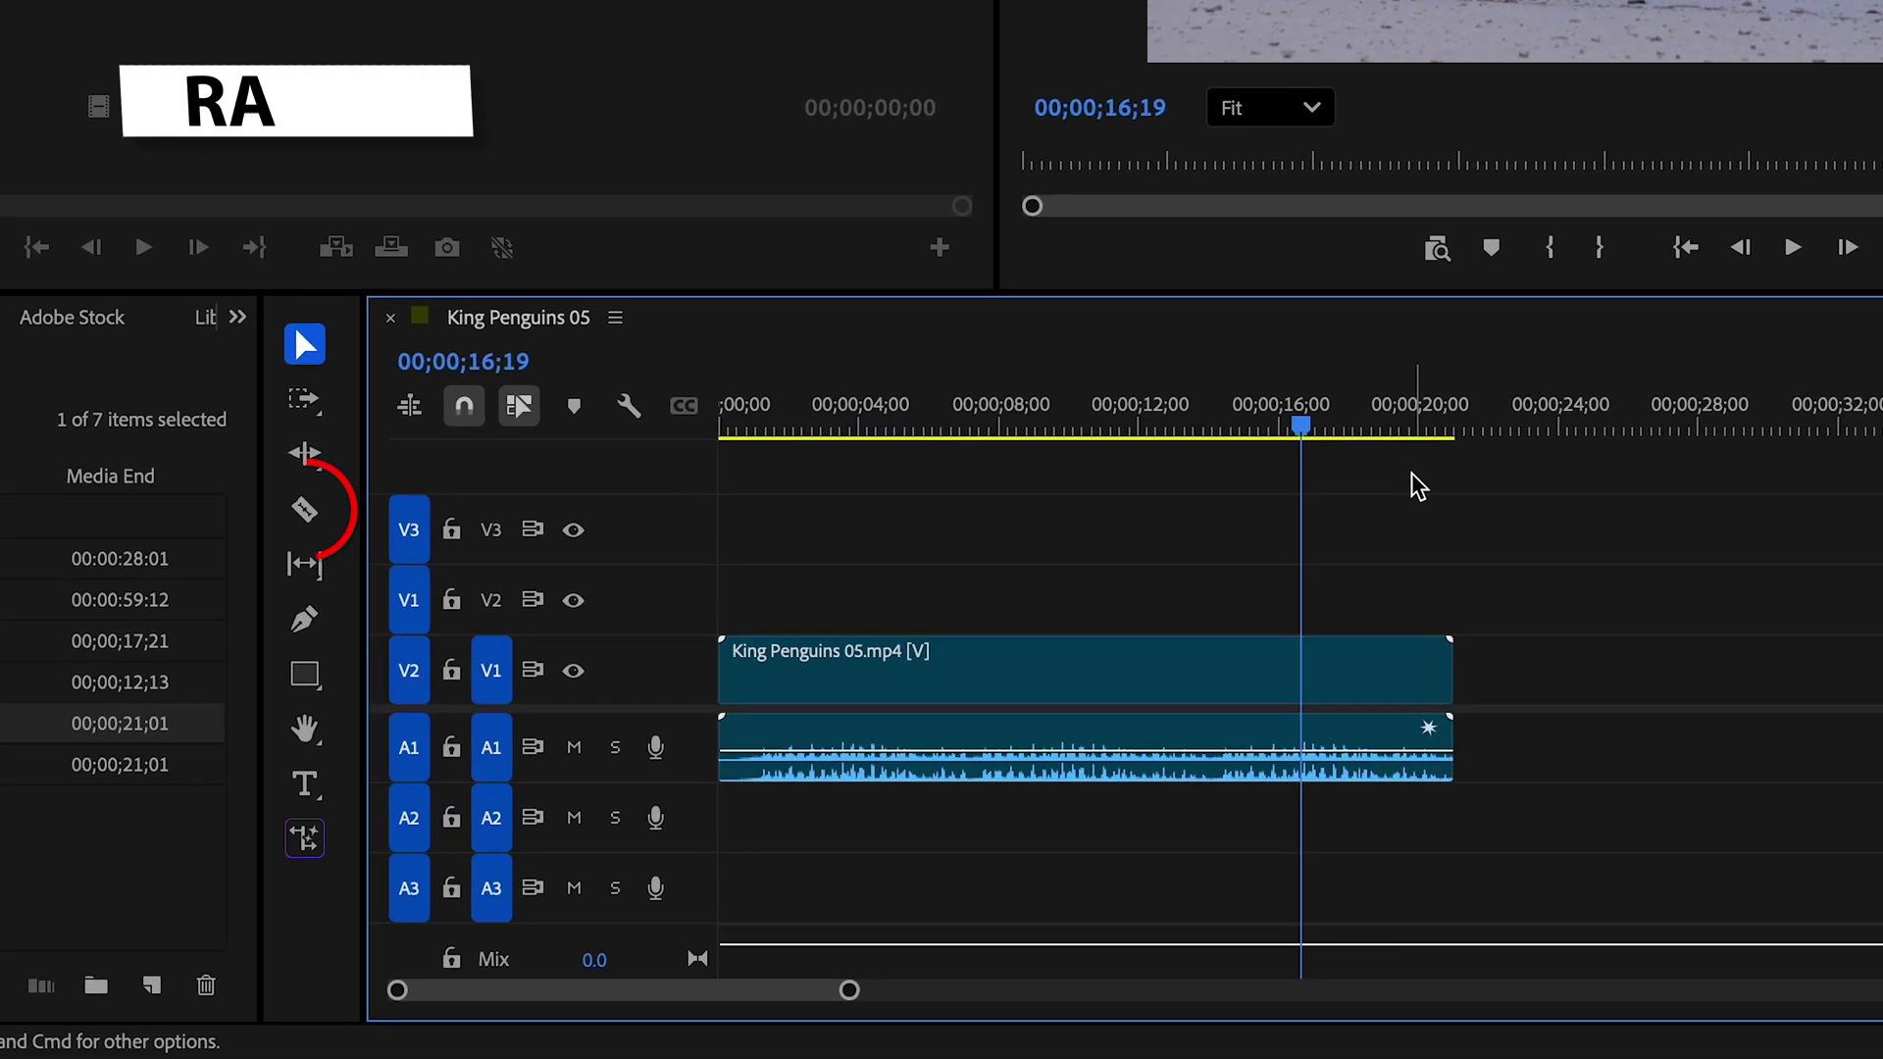
{"action": "left_click", "coordinate": [306, 510]}
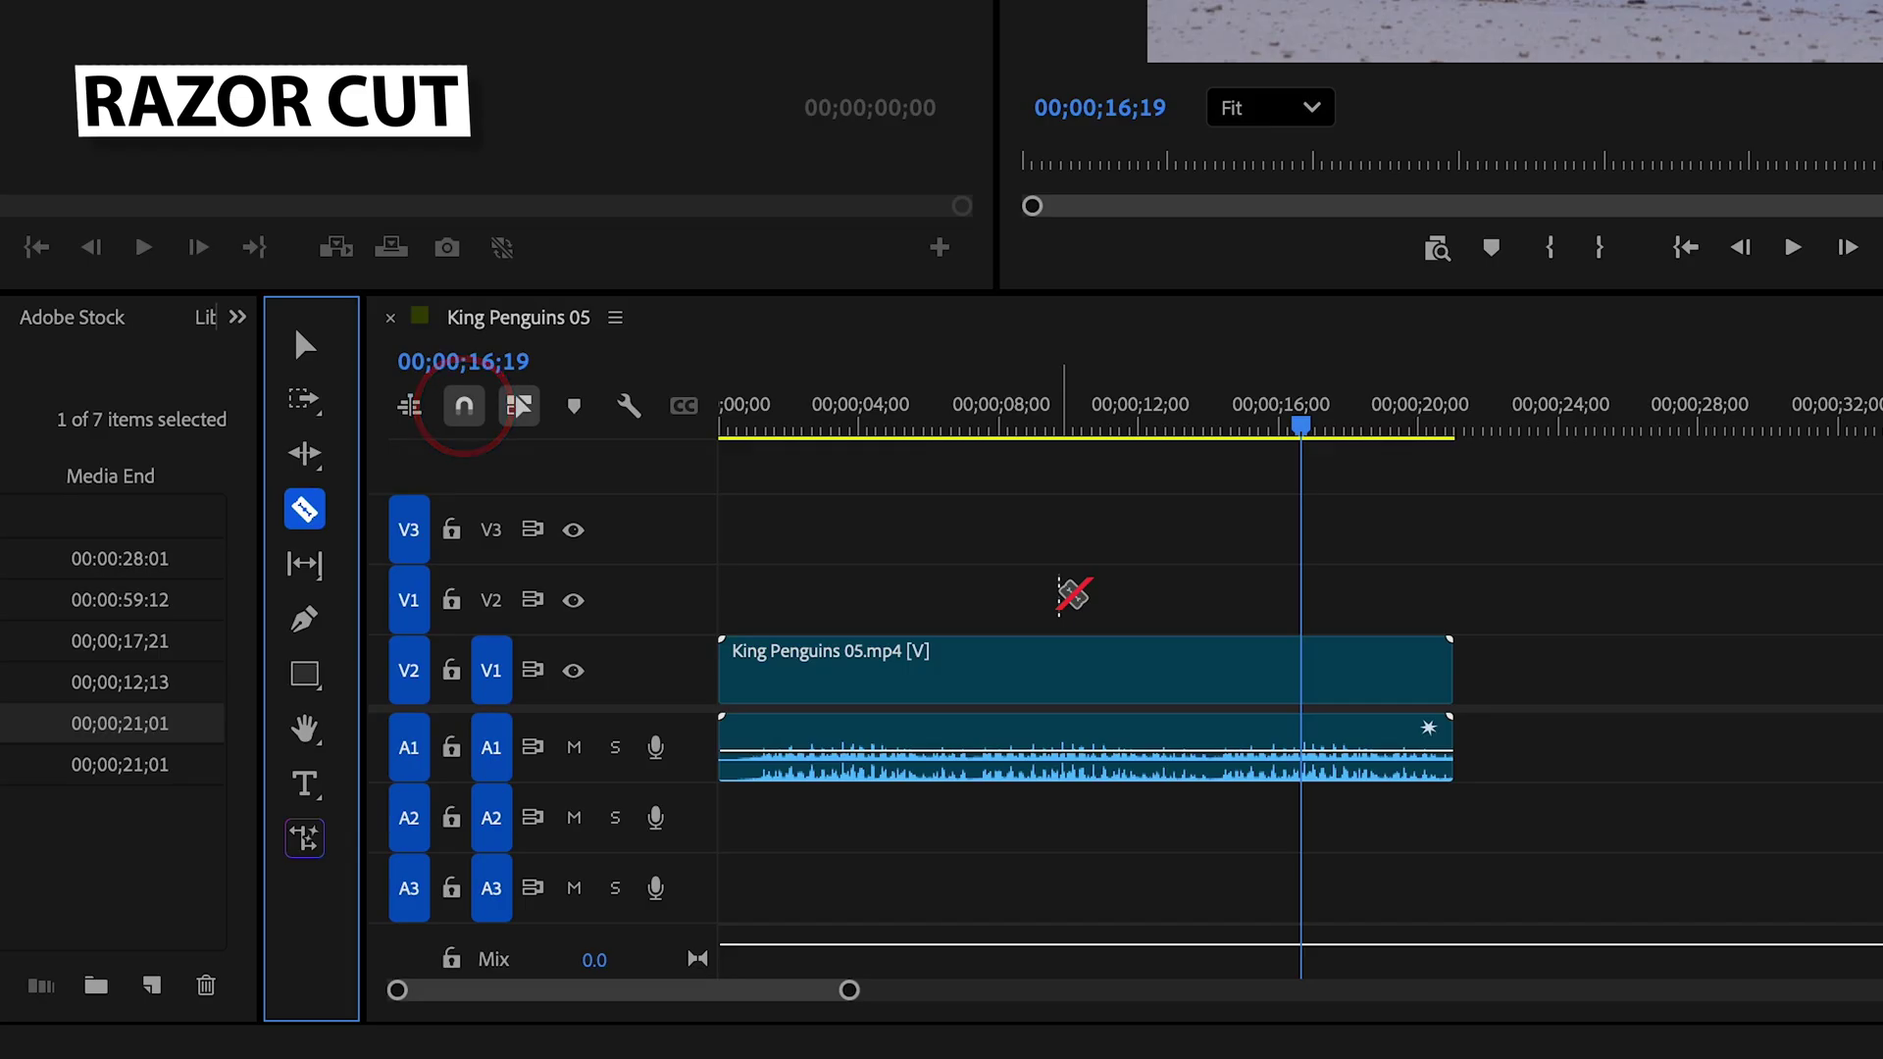
{"action": "left_click", "coordinate": [1302, 657]}
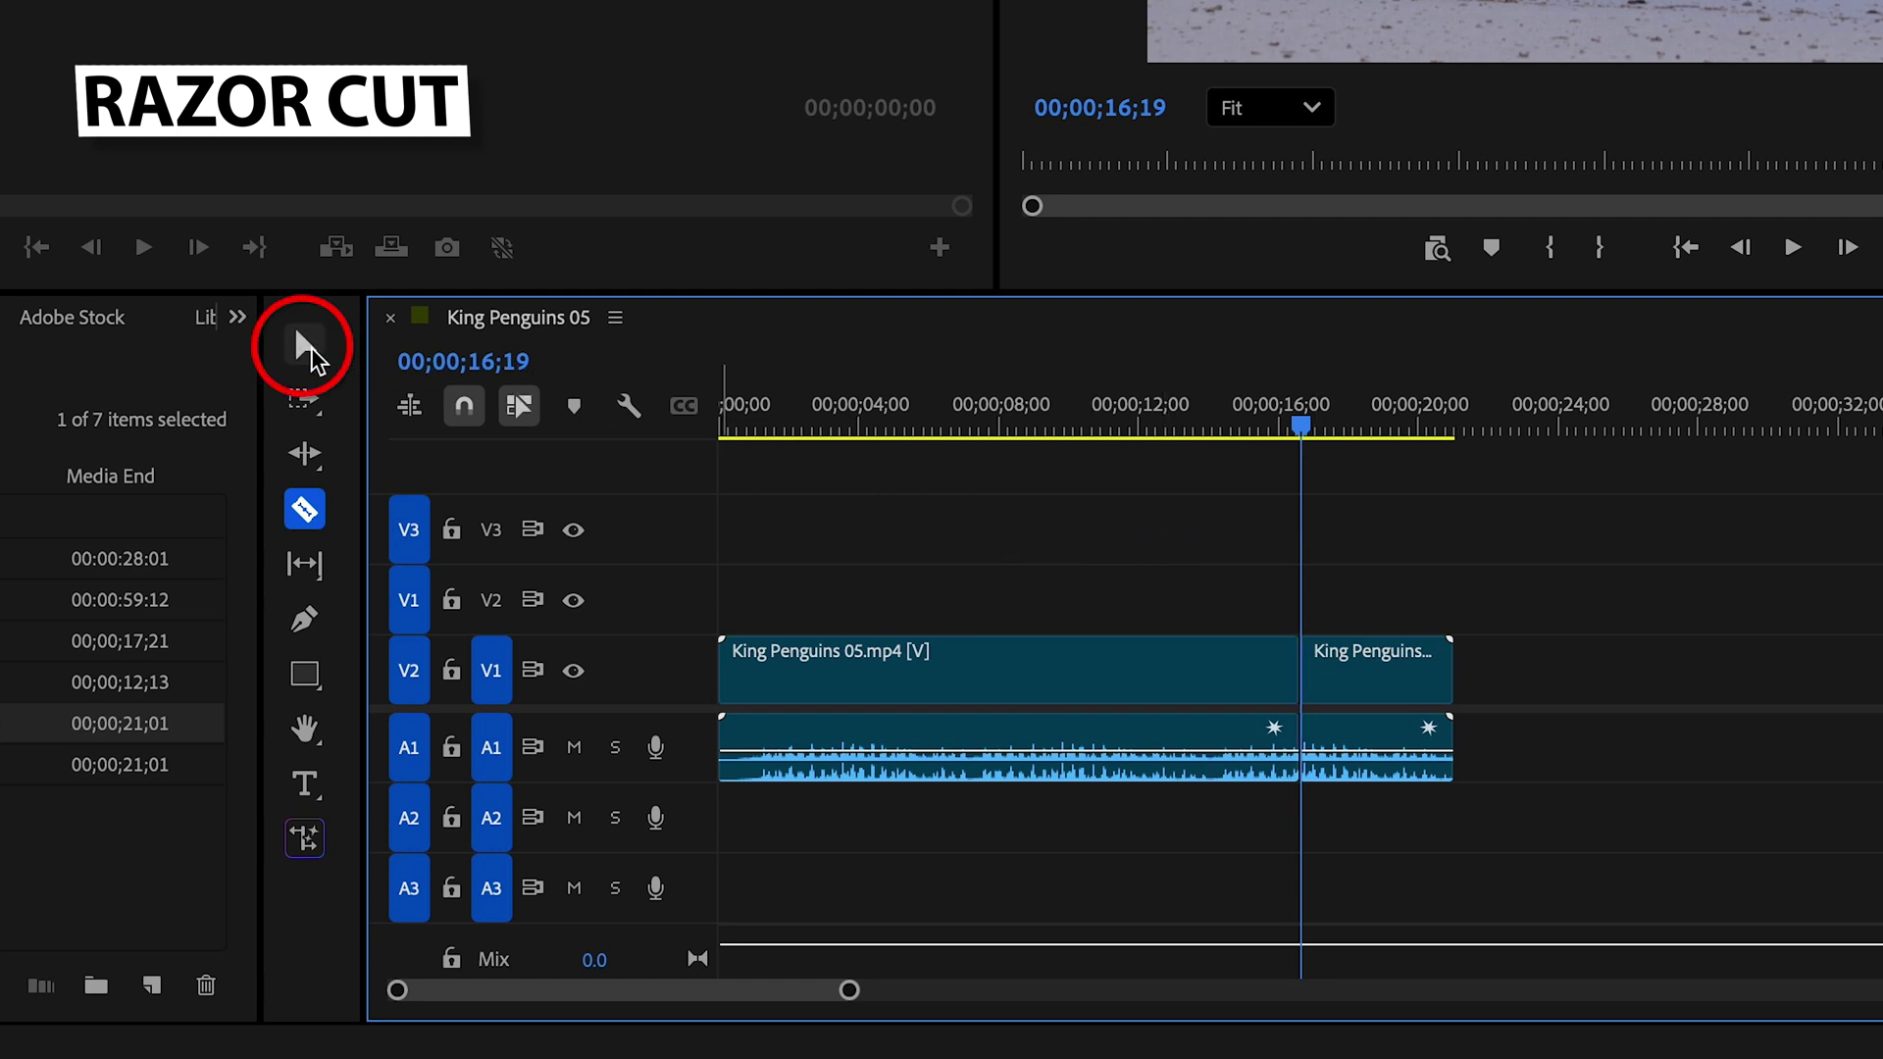
Delete the segment of King Penguins 05.mp4 that follows the cut
{"action": "left_click", "coordinate": [305, 345]}
{"action": "left_click", "coordinate": [1080, 673]}
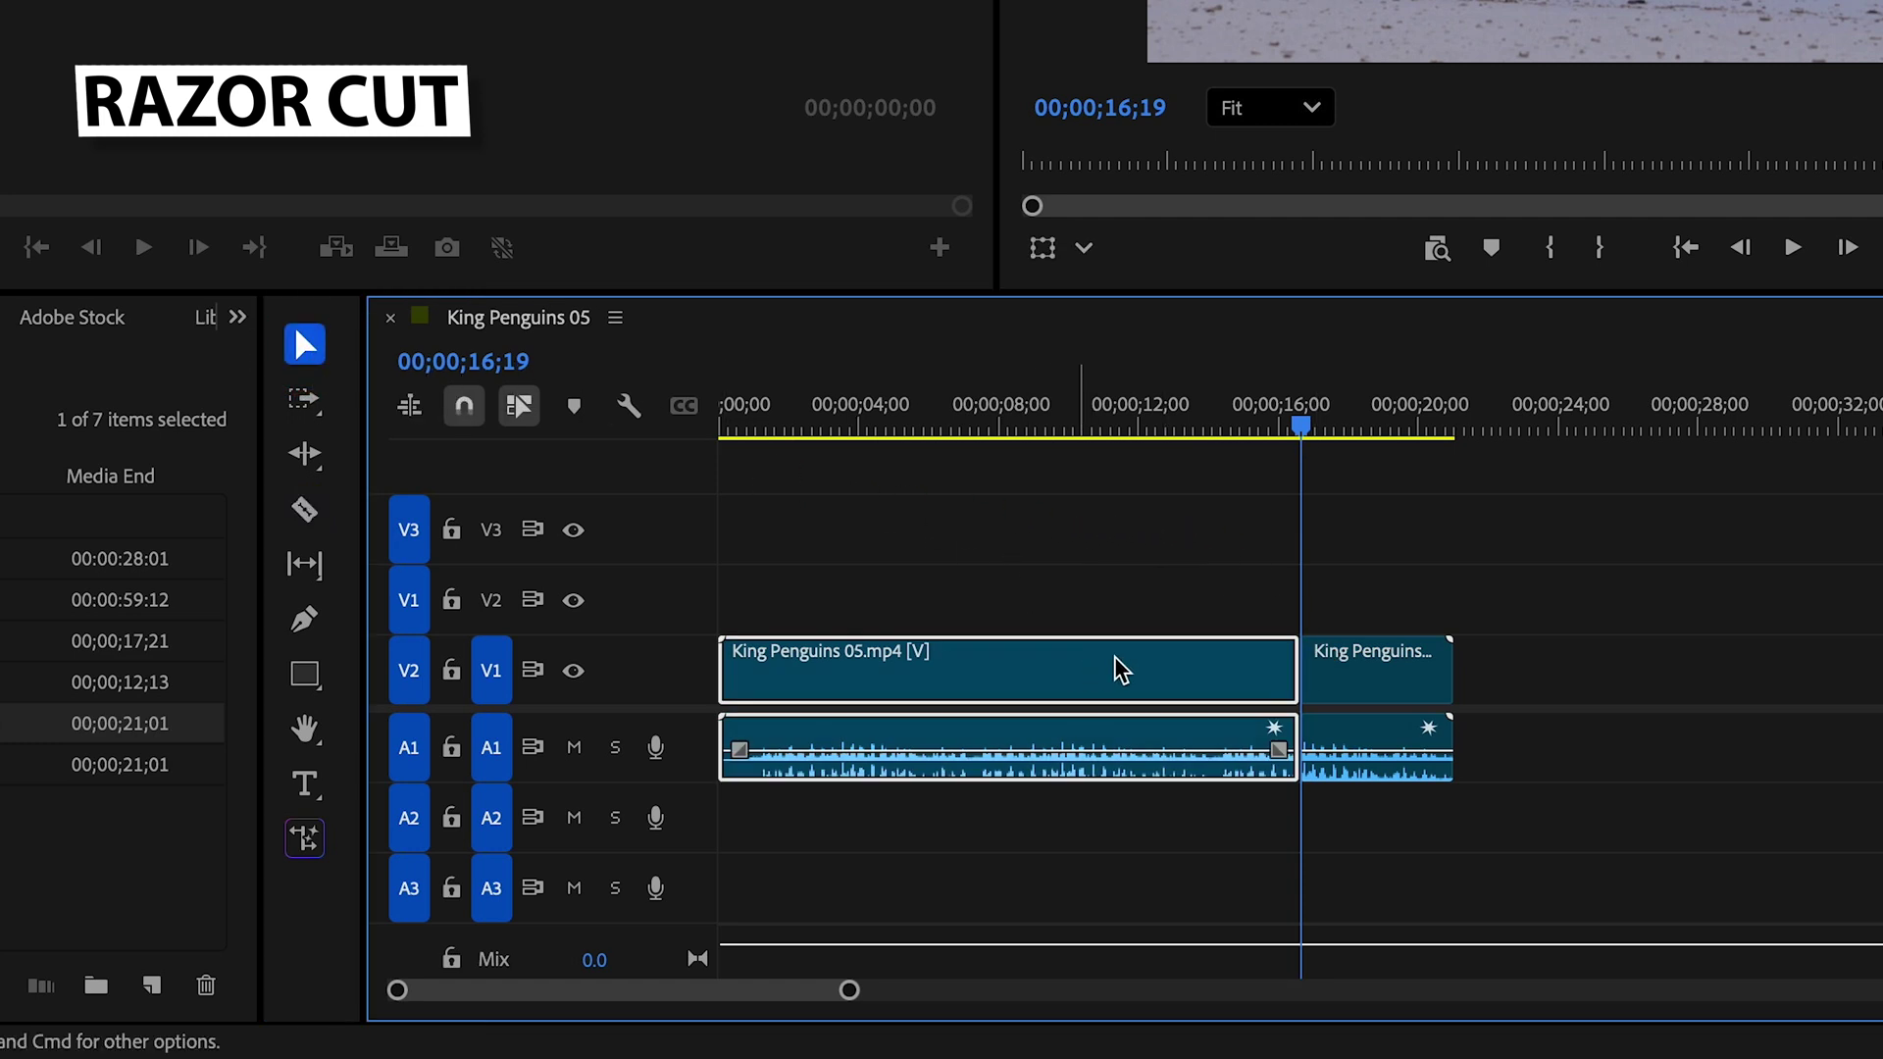
{"action": "left_click", "coordinate": [1386, 672]}
{"action": "left_click", "coordinate": [1274, 679]}
{"action": "left_click", "coordinate": [1370, 691]}
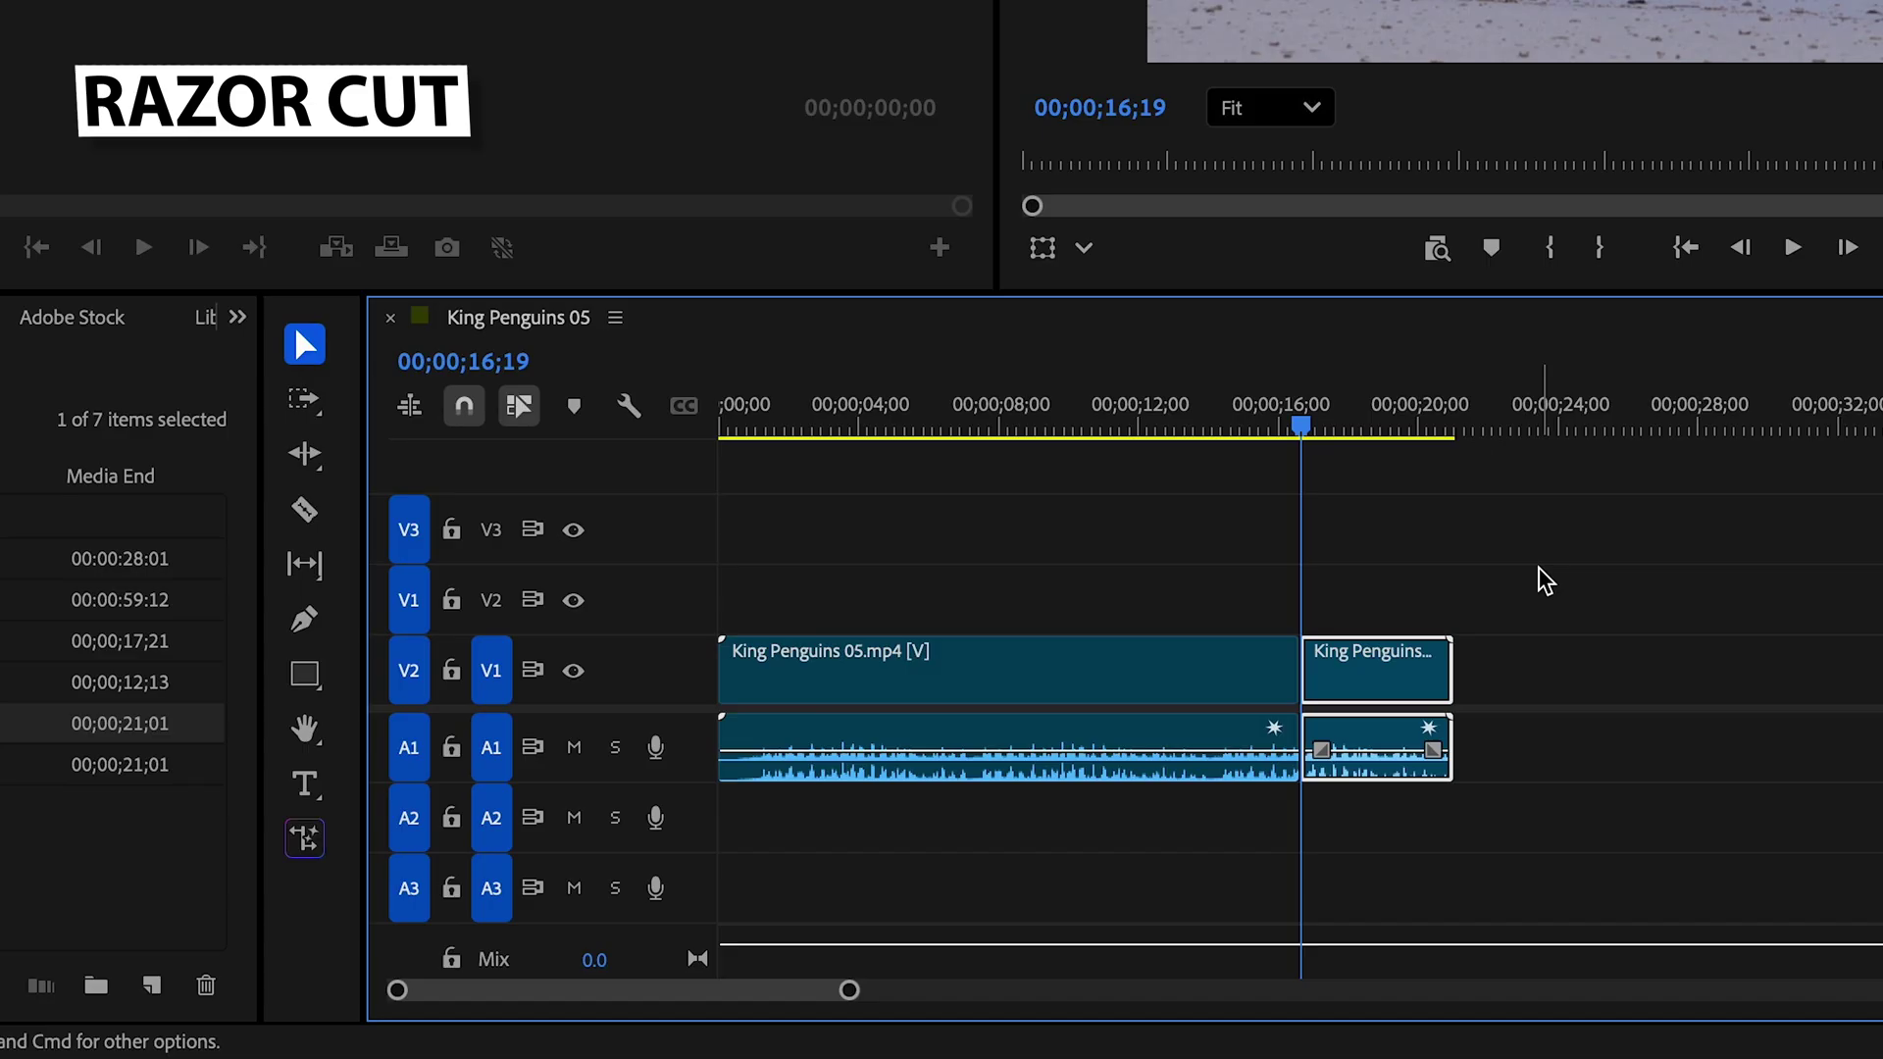
{"action": "key", "text": "Delete"}
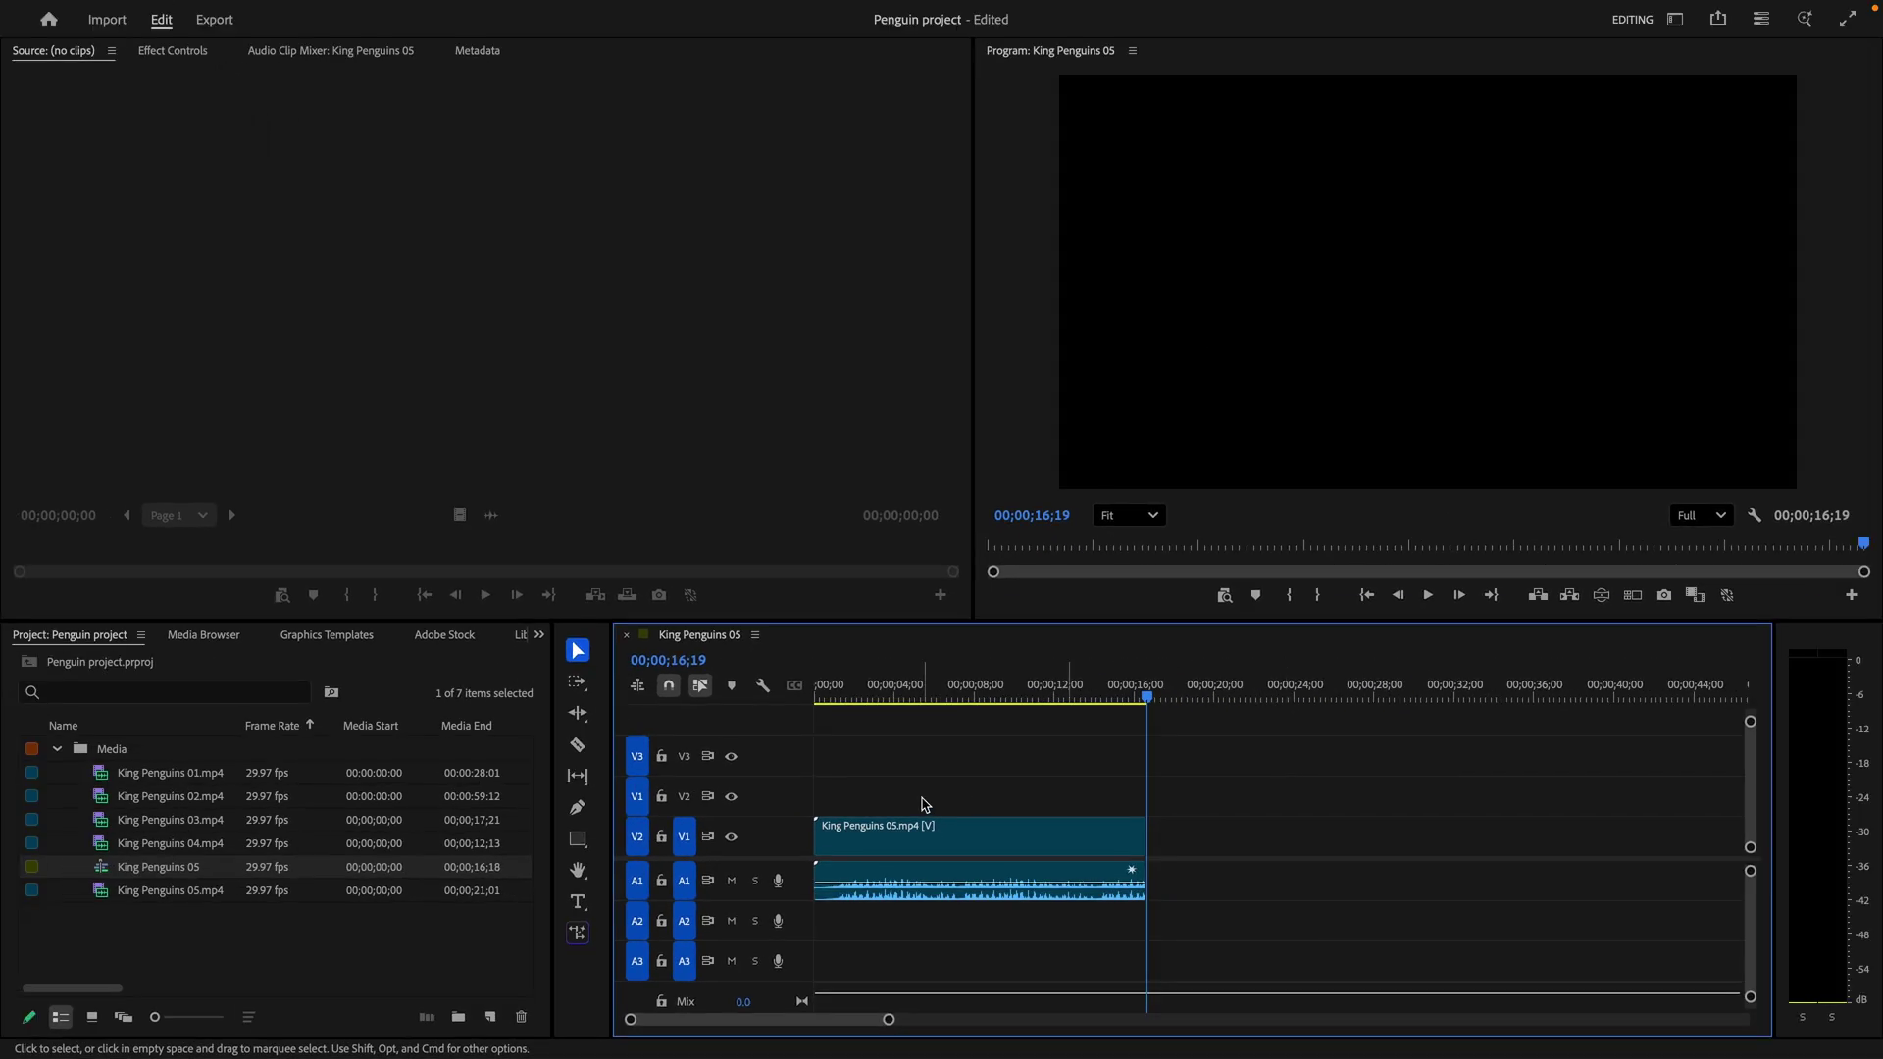
Add King Penguins 01.mp4 to the sequence on track V1, directly against the end of King Penguins 05.mp4
{"action": "left_click_drag", "start_coordinate": [206, 781], "coordinate": [1179, 841]}
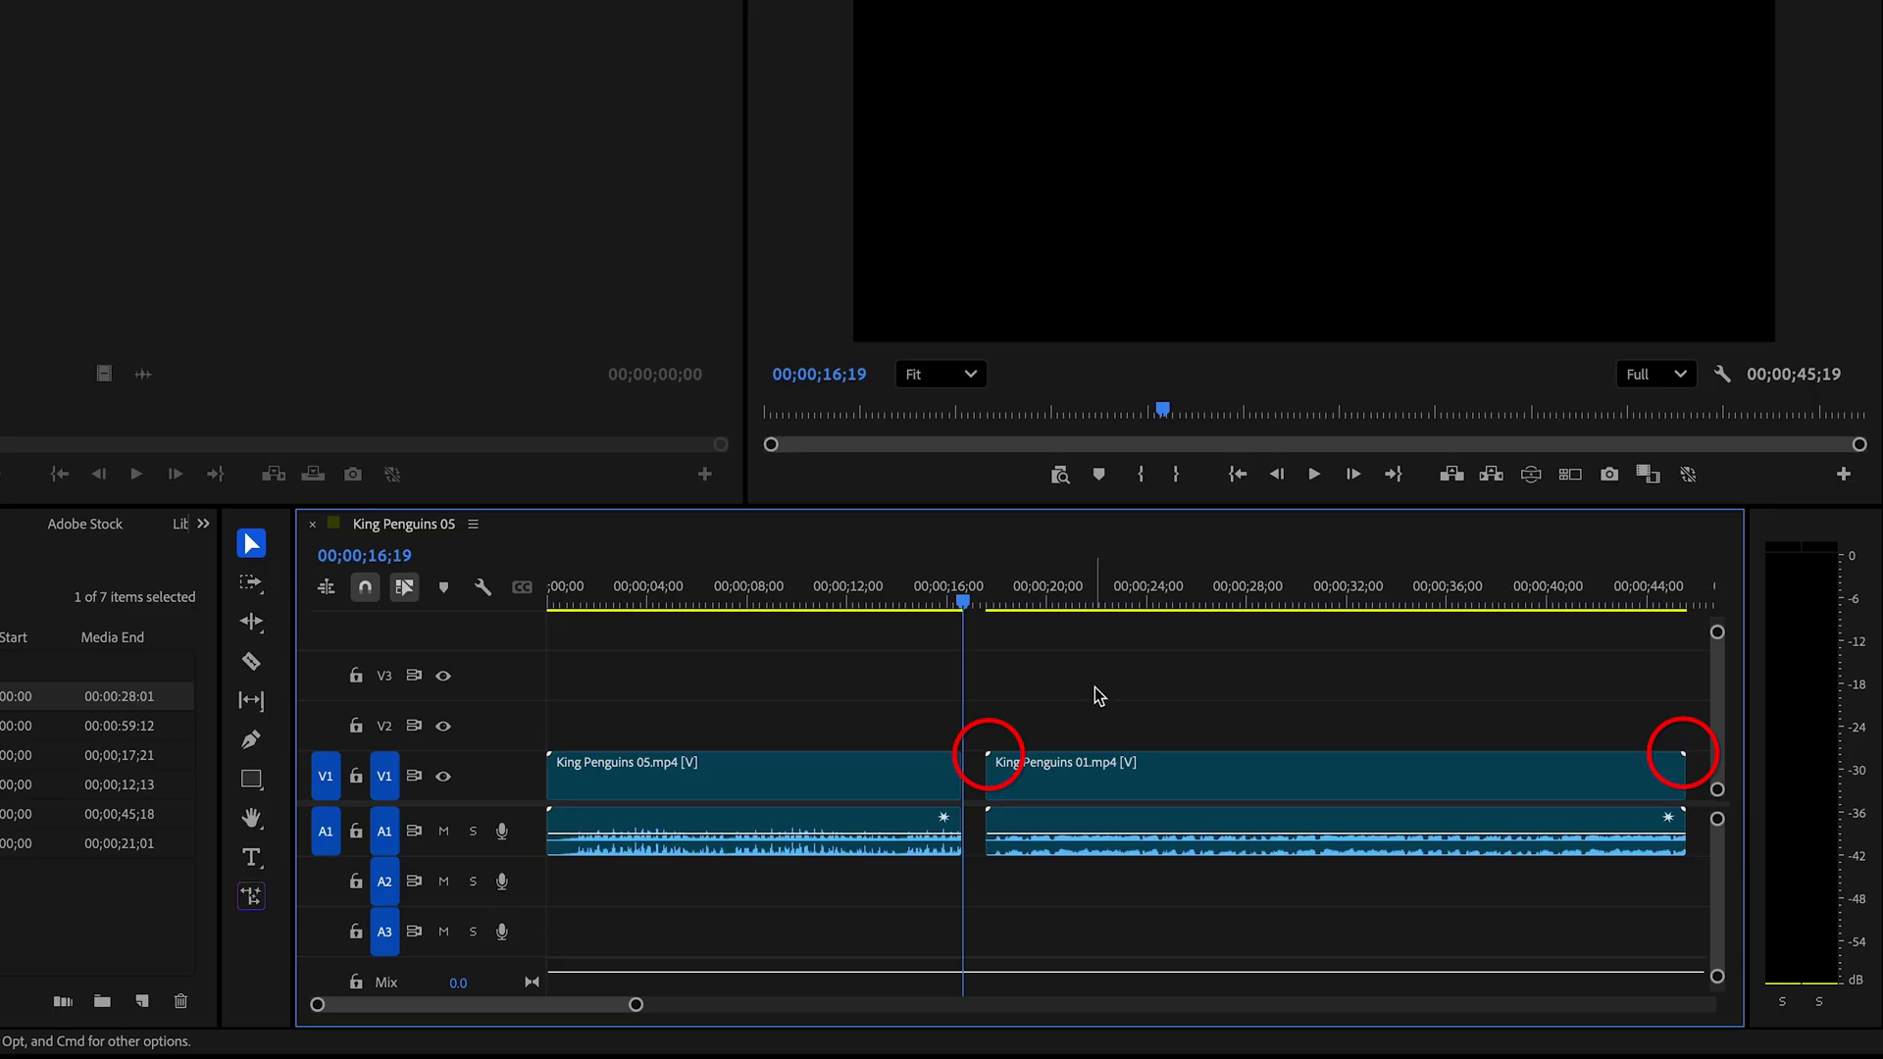
{"action": "left_click_drag", "start_coordinate": [1248, 765], "coordinate": [1226, 777]}
Razor-cut King Penguins 01.mp4 in the timeline at about 00;00;21;00 and at 00;00;37;13
{"action": "left_click", "coordinate": [252, 663]}
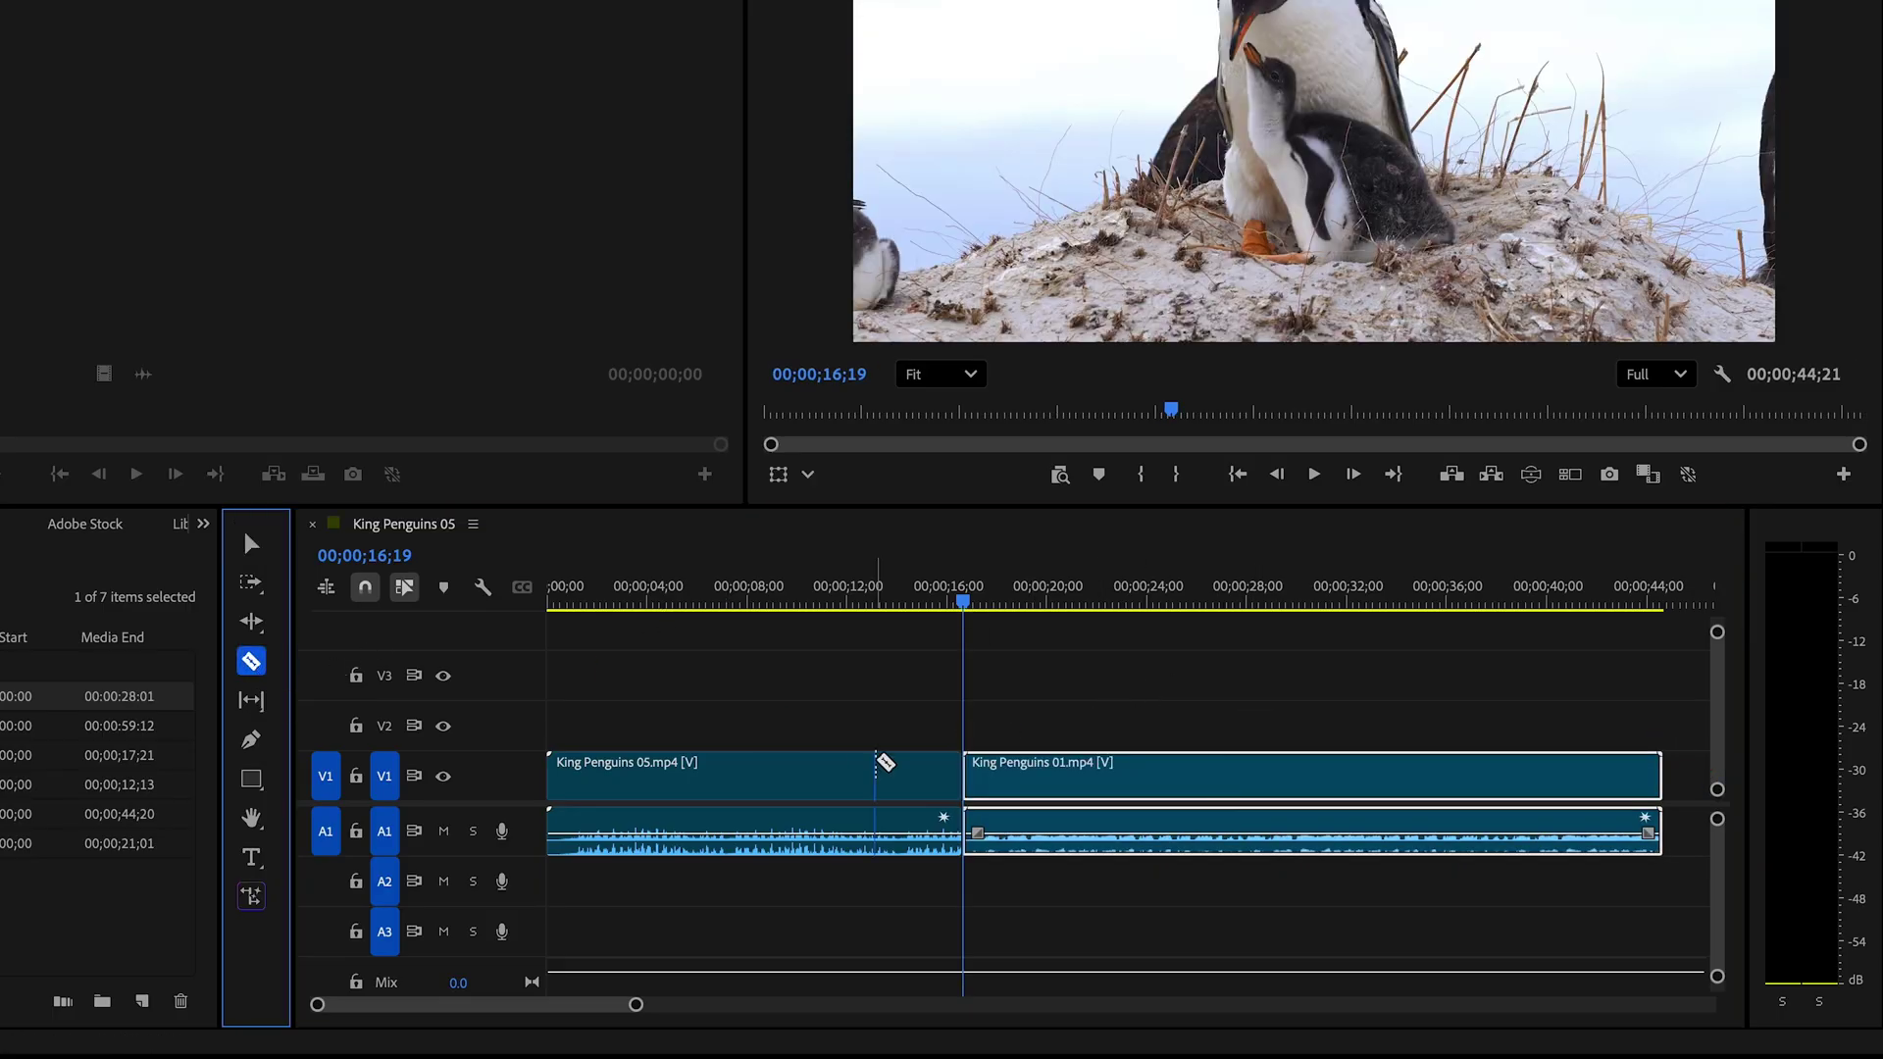
{"action": "left_click", "coordinate": [1075, 772]}
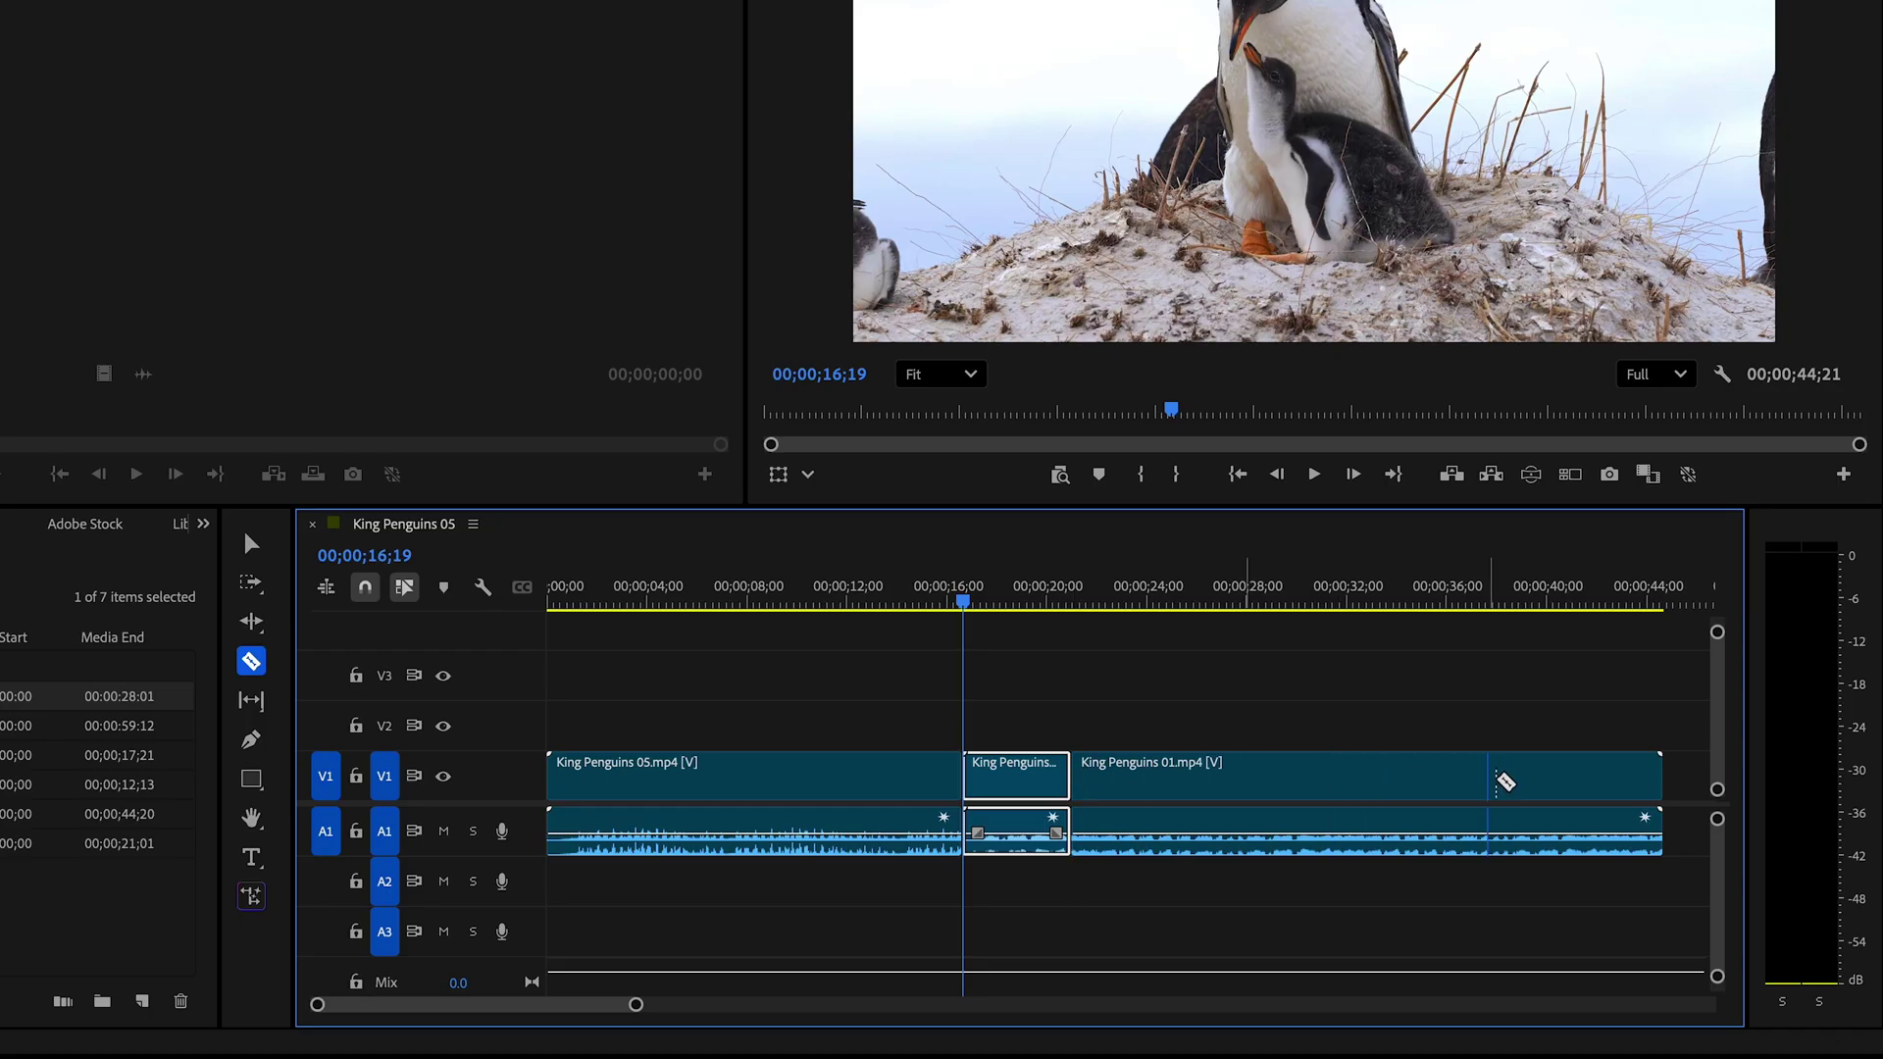
{"action": "left_click", "coordinate": [1486, 782]}
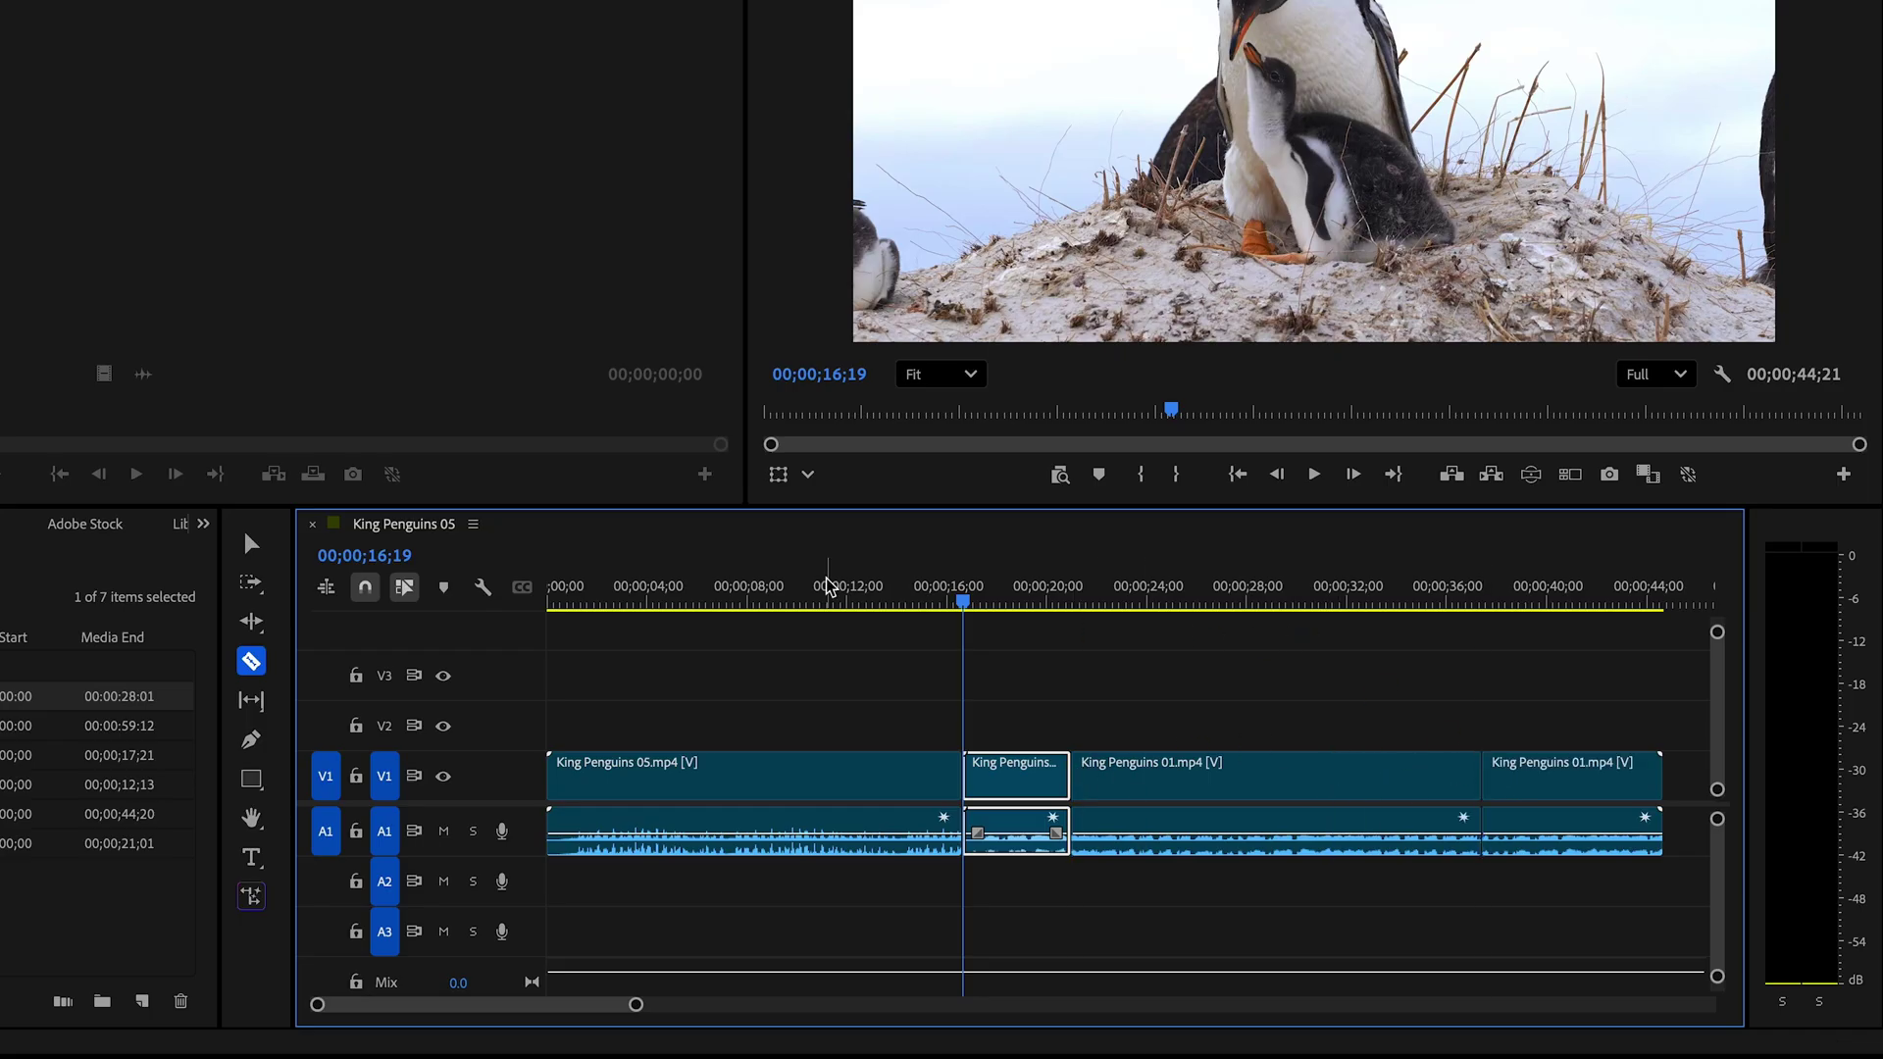
Delete the first and last segments of King Penguins 01.mp4 and snap the remaining middle segment to the end of King Penguins 05.mp4
{"action": "left_click", "coordinate": [252, 544]}
{"action": "left_click", "coordinate": [1034, 772]}
{"action": "key", "text": "Delete"}
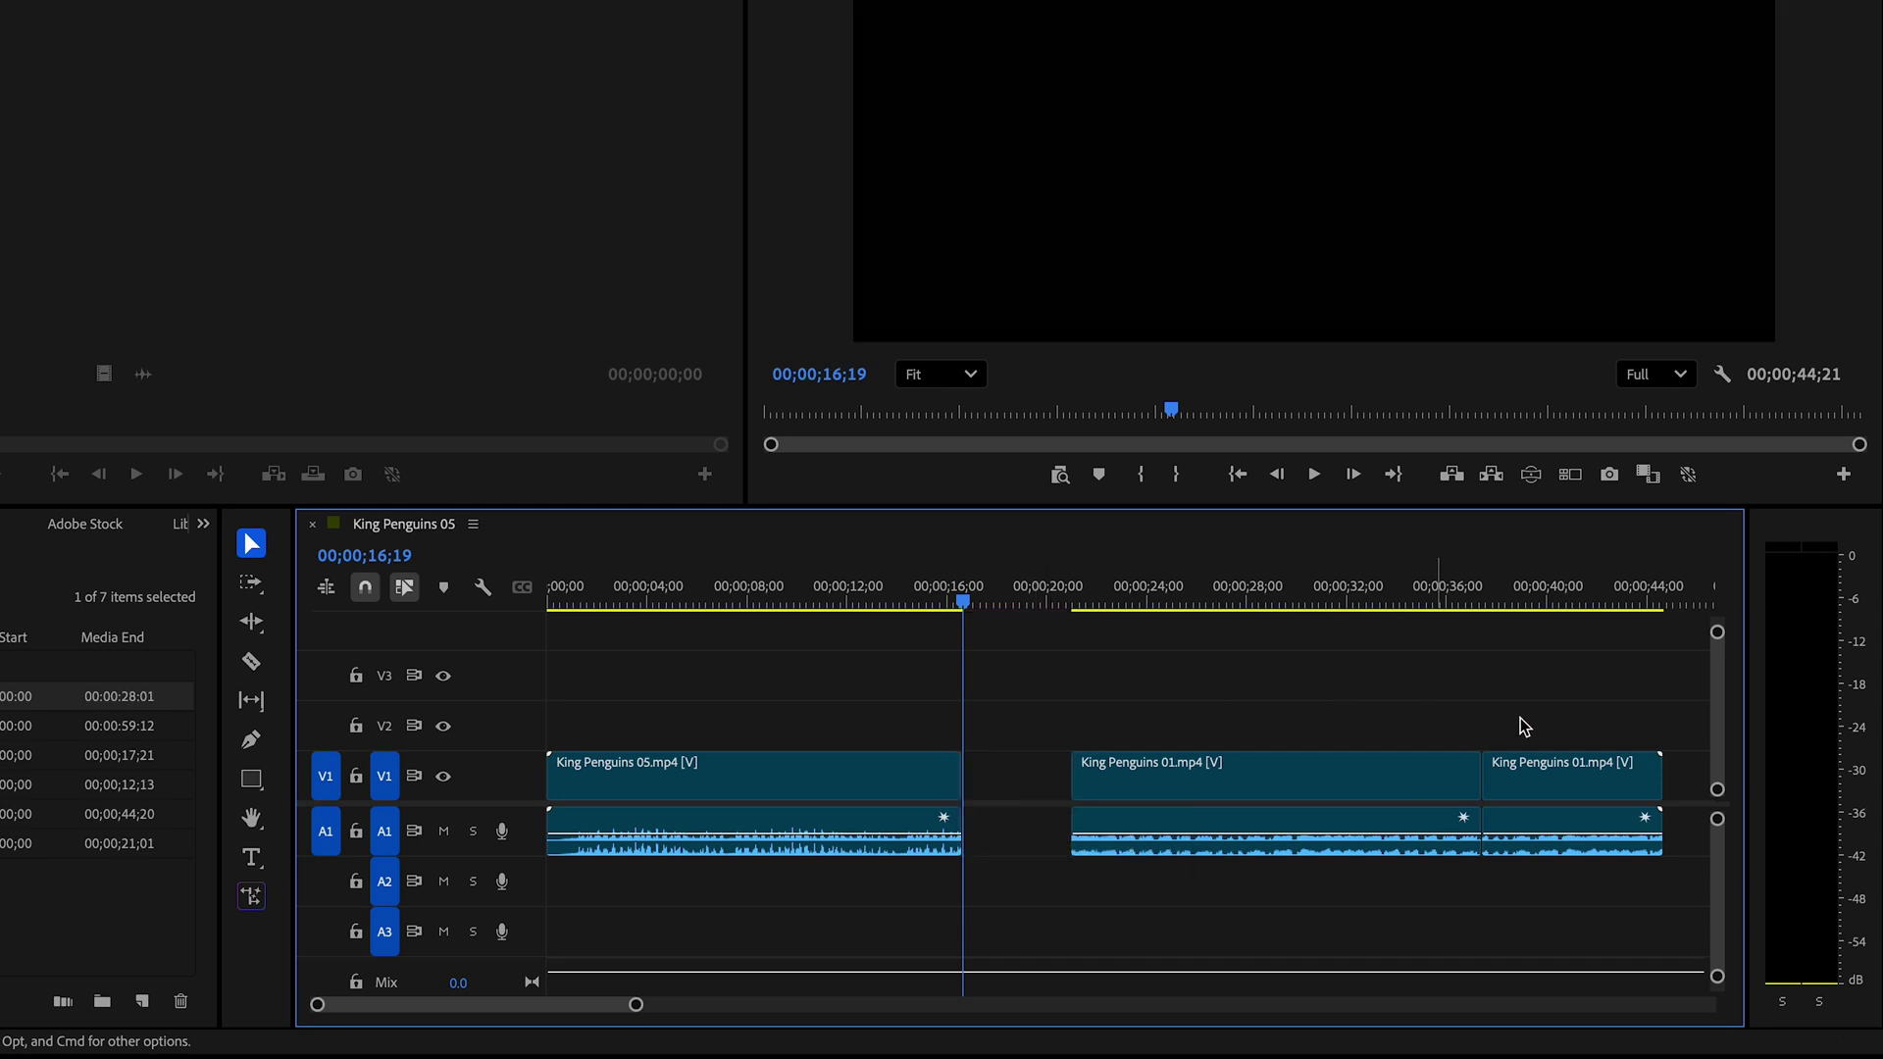
{"action": "left_click", "coordinate": [1545, 765]}
{"action": "key", "text": "Delete"}
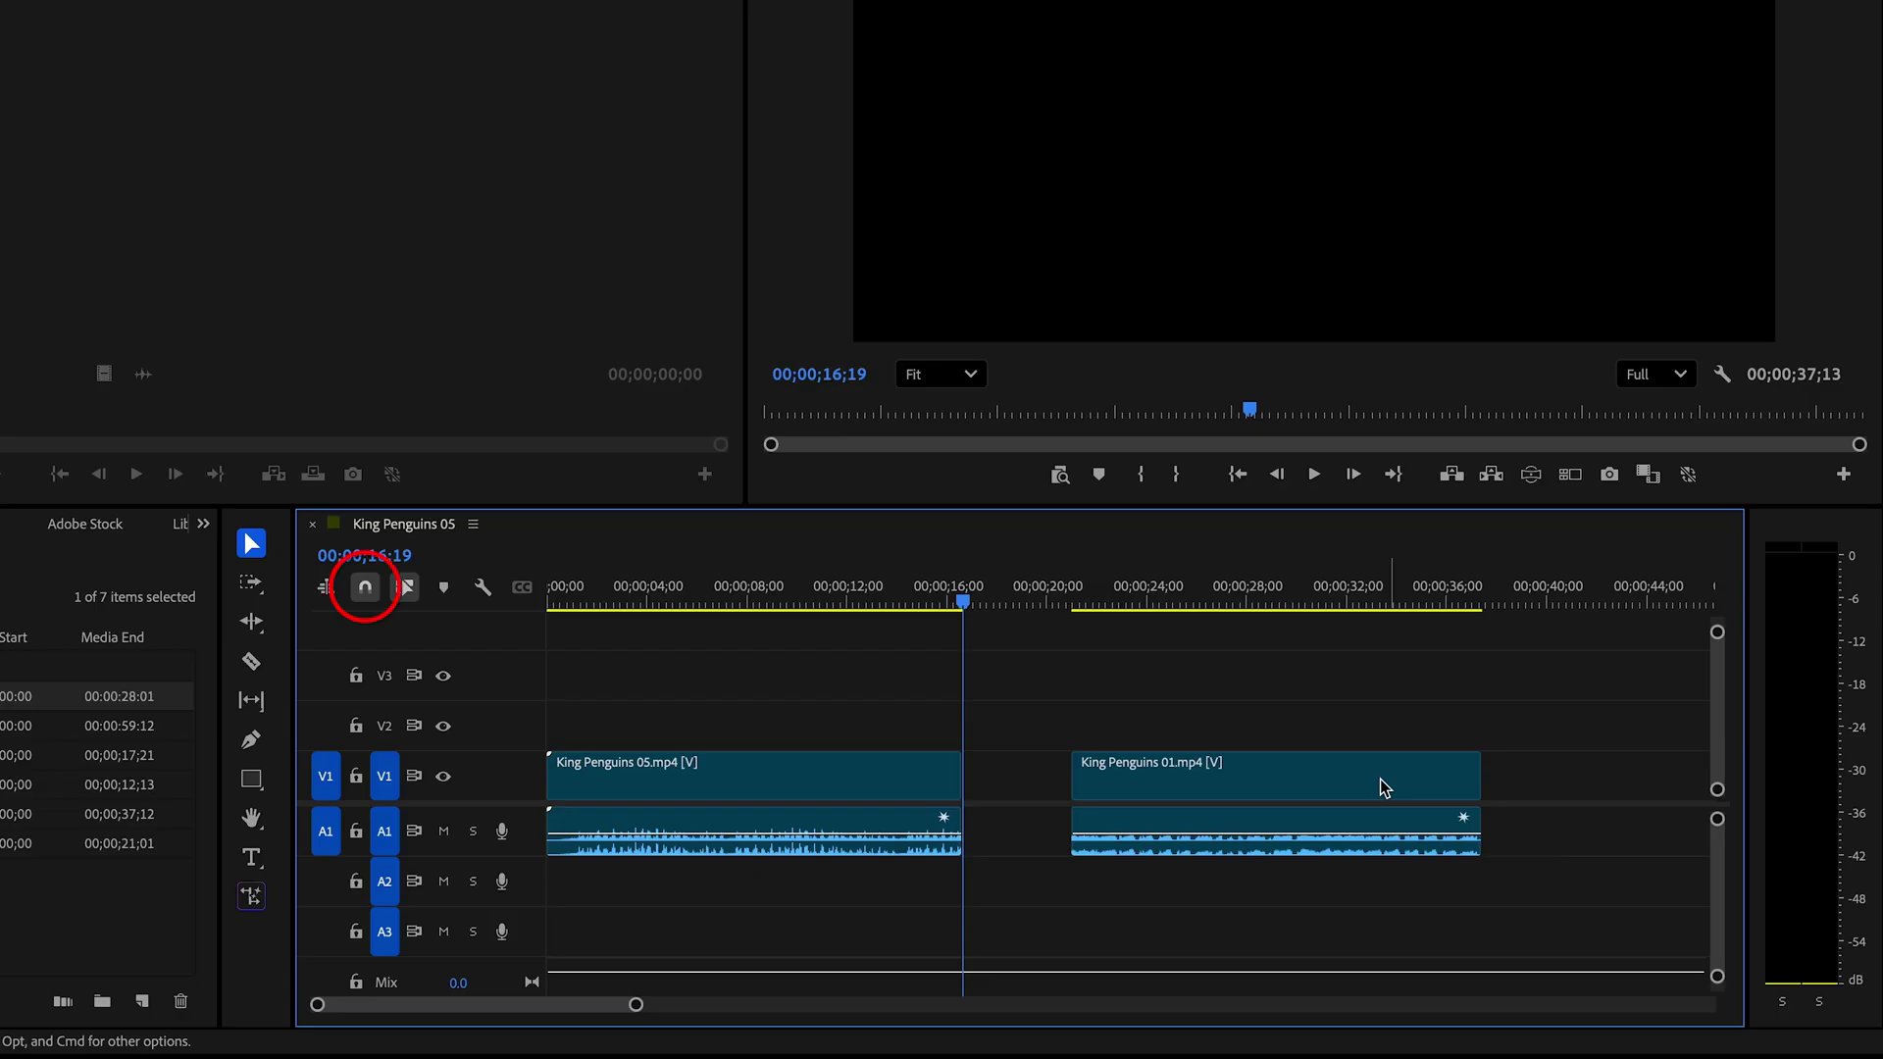
{"action": "left_click_drag", "start_coordinate": [1373, 780], "coordinate": [1271, 784]}
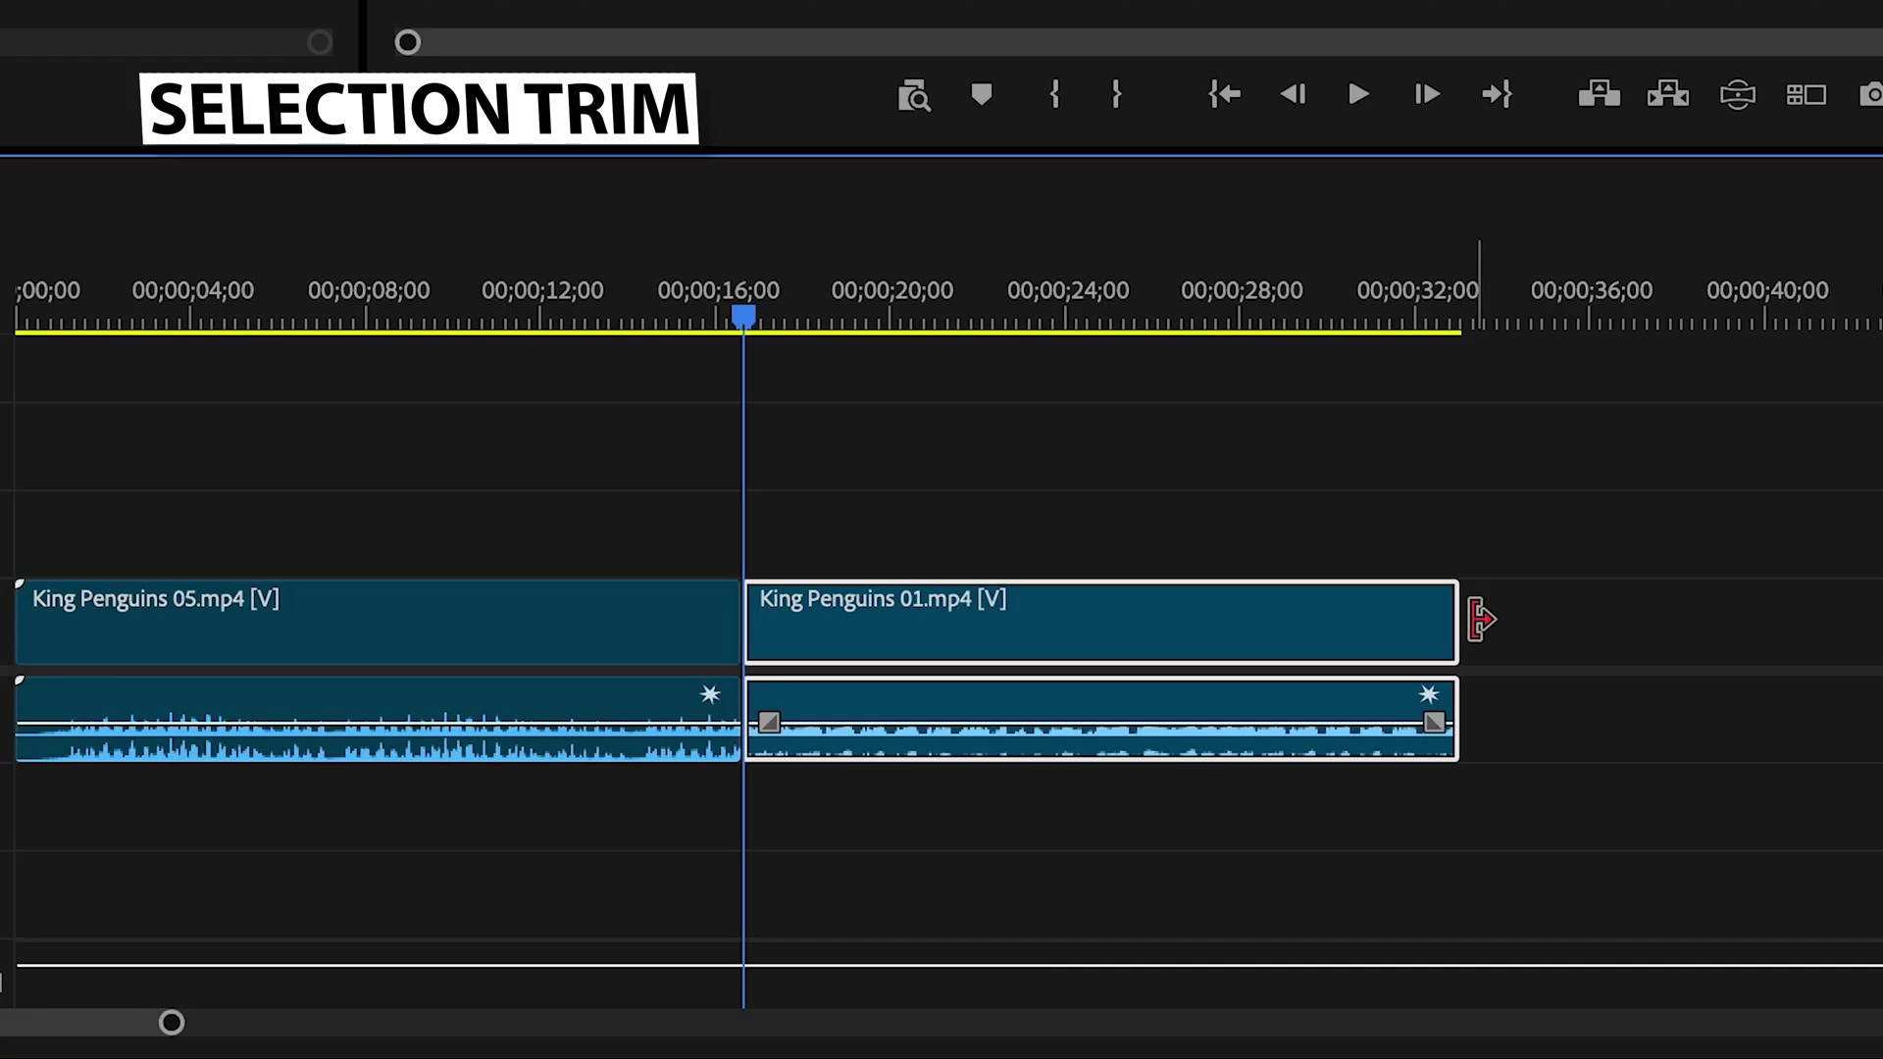
Trim the start of King Penguins 01.mp4 to about 00;00;21;12 and its end to 00;00;29;09 with the Selection tool
{"action": "left_click", "coordinate": [774, 620]}
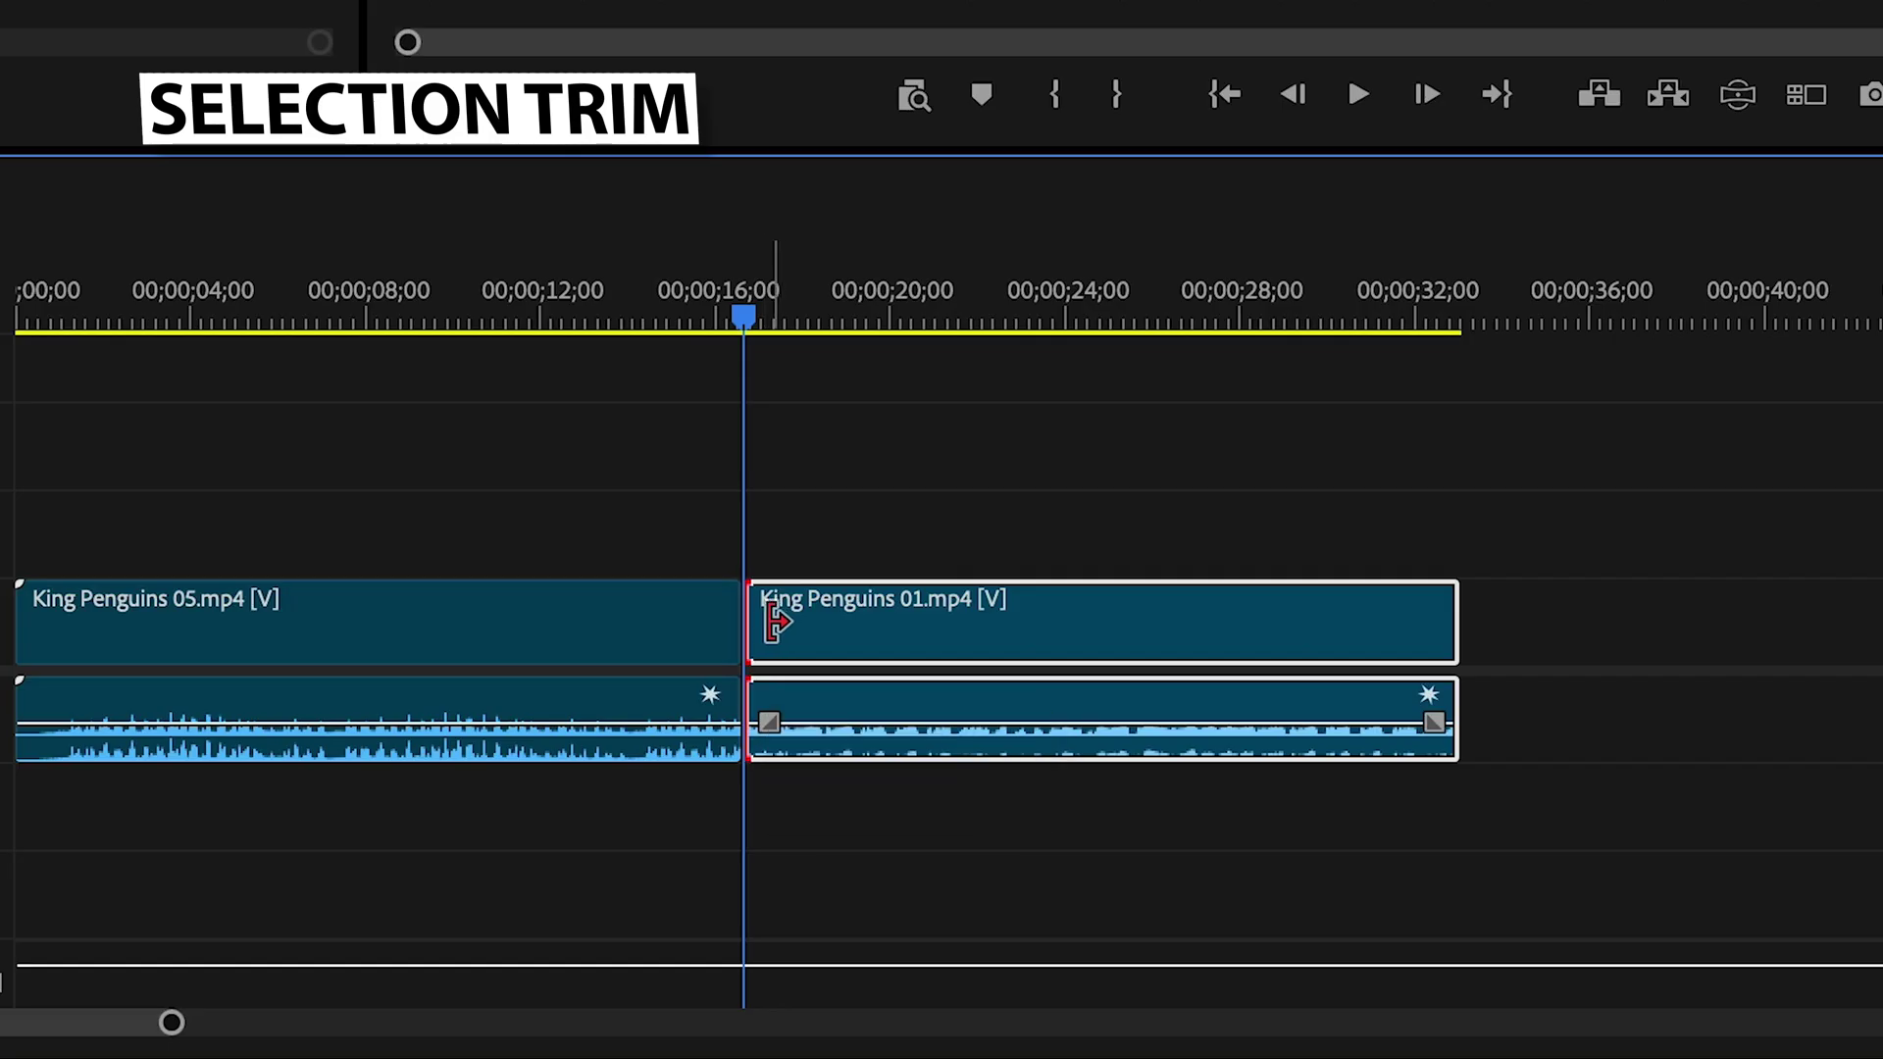
{"action": "left_click_drag", "start_coordinate": [775, 621], "coordinate": [984, 620]}
{"action": "left_click_drag", "start_coordinate": [1437, 613], "coordinate": [1294, 613]}
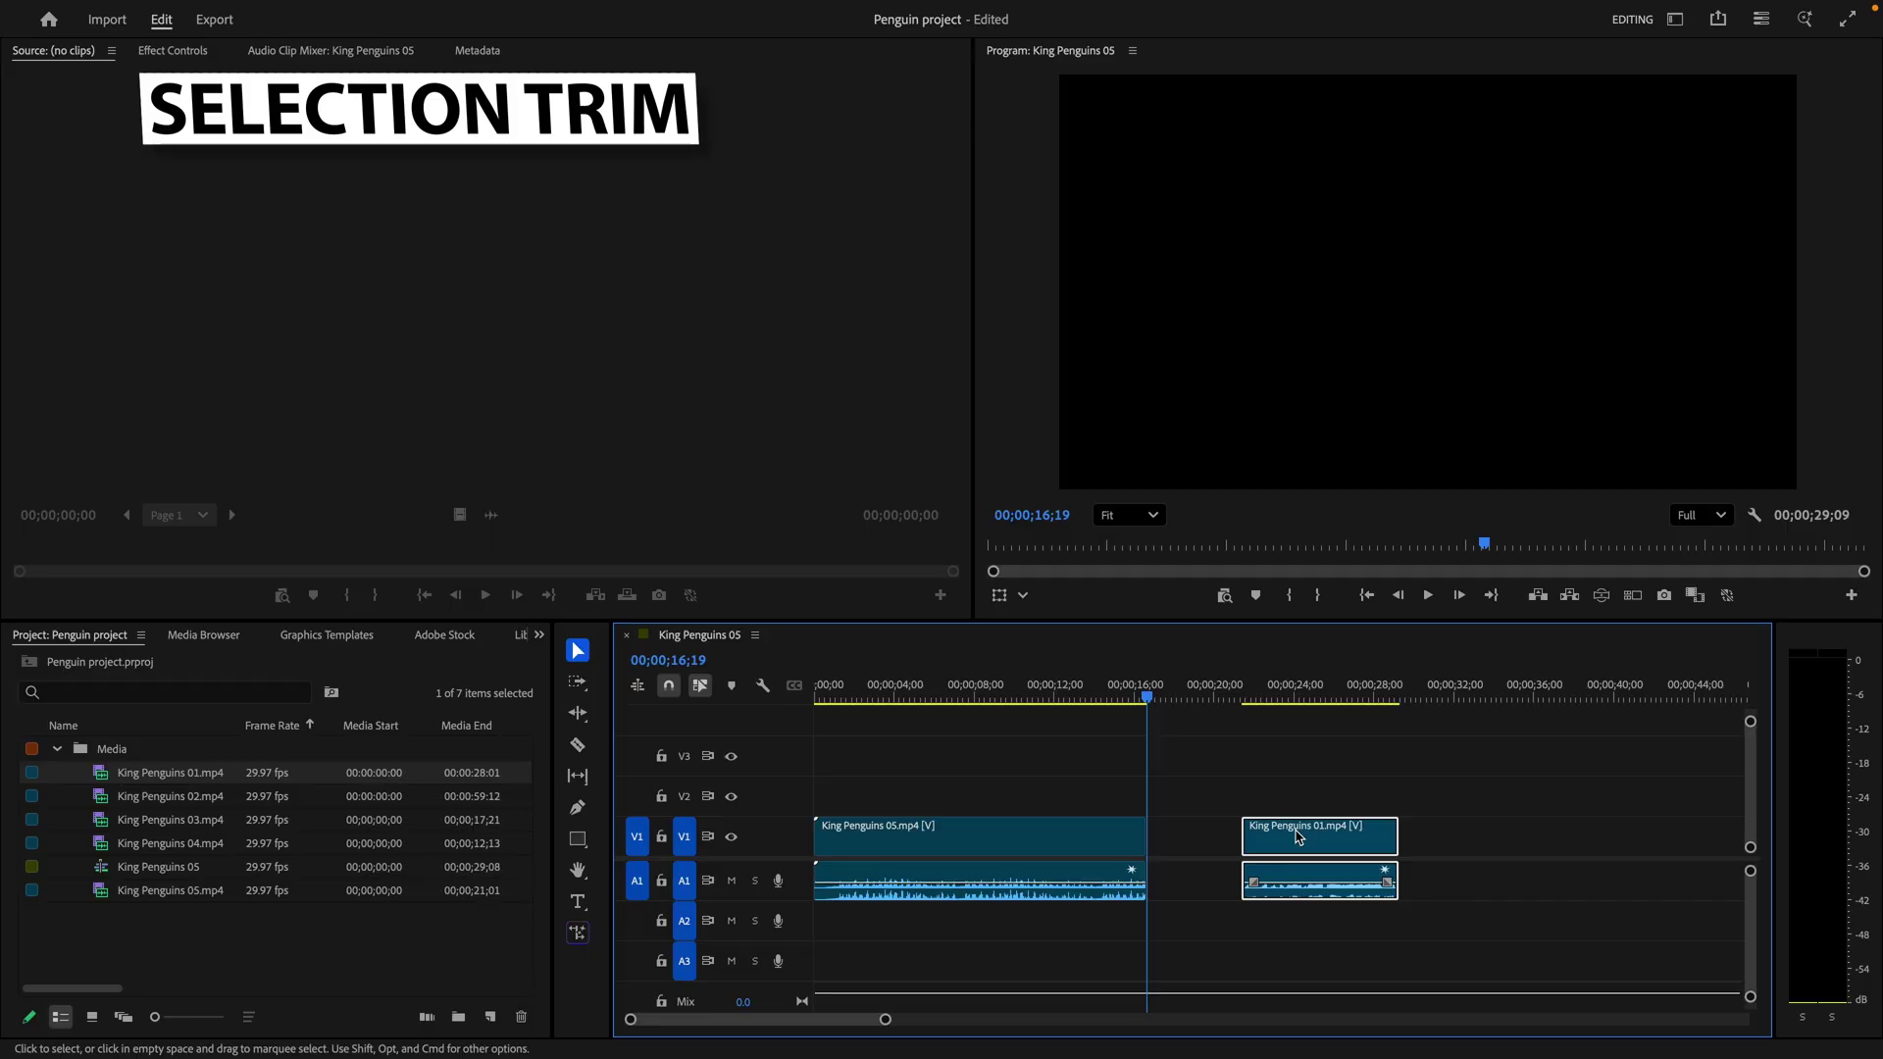
Extend the start of King Penguins 01.mp4 back to King Penguins 05.mp4 and move its end point to 00;00;34;00
{"action": "left_click_drag", "start_coordinate": [1244, 836], "coordinate": [1223, 836]}
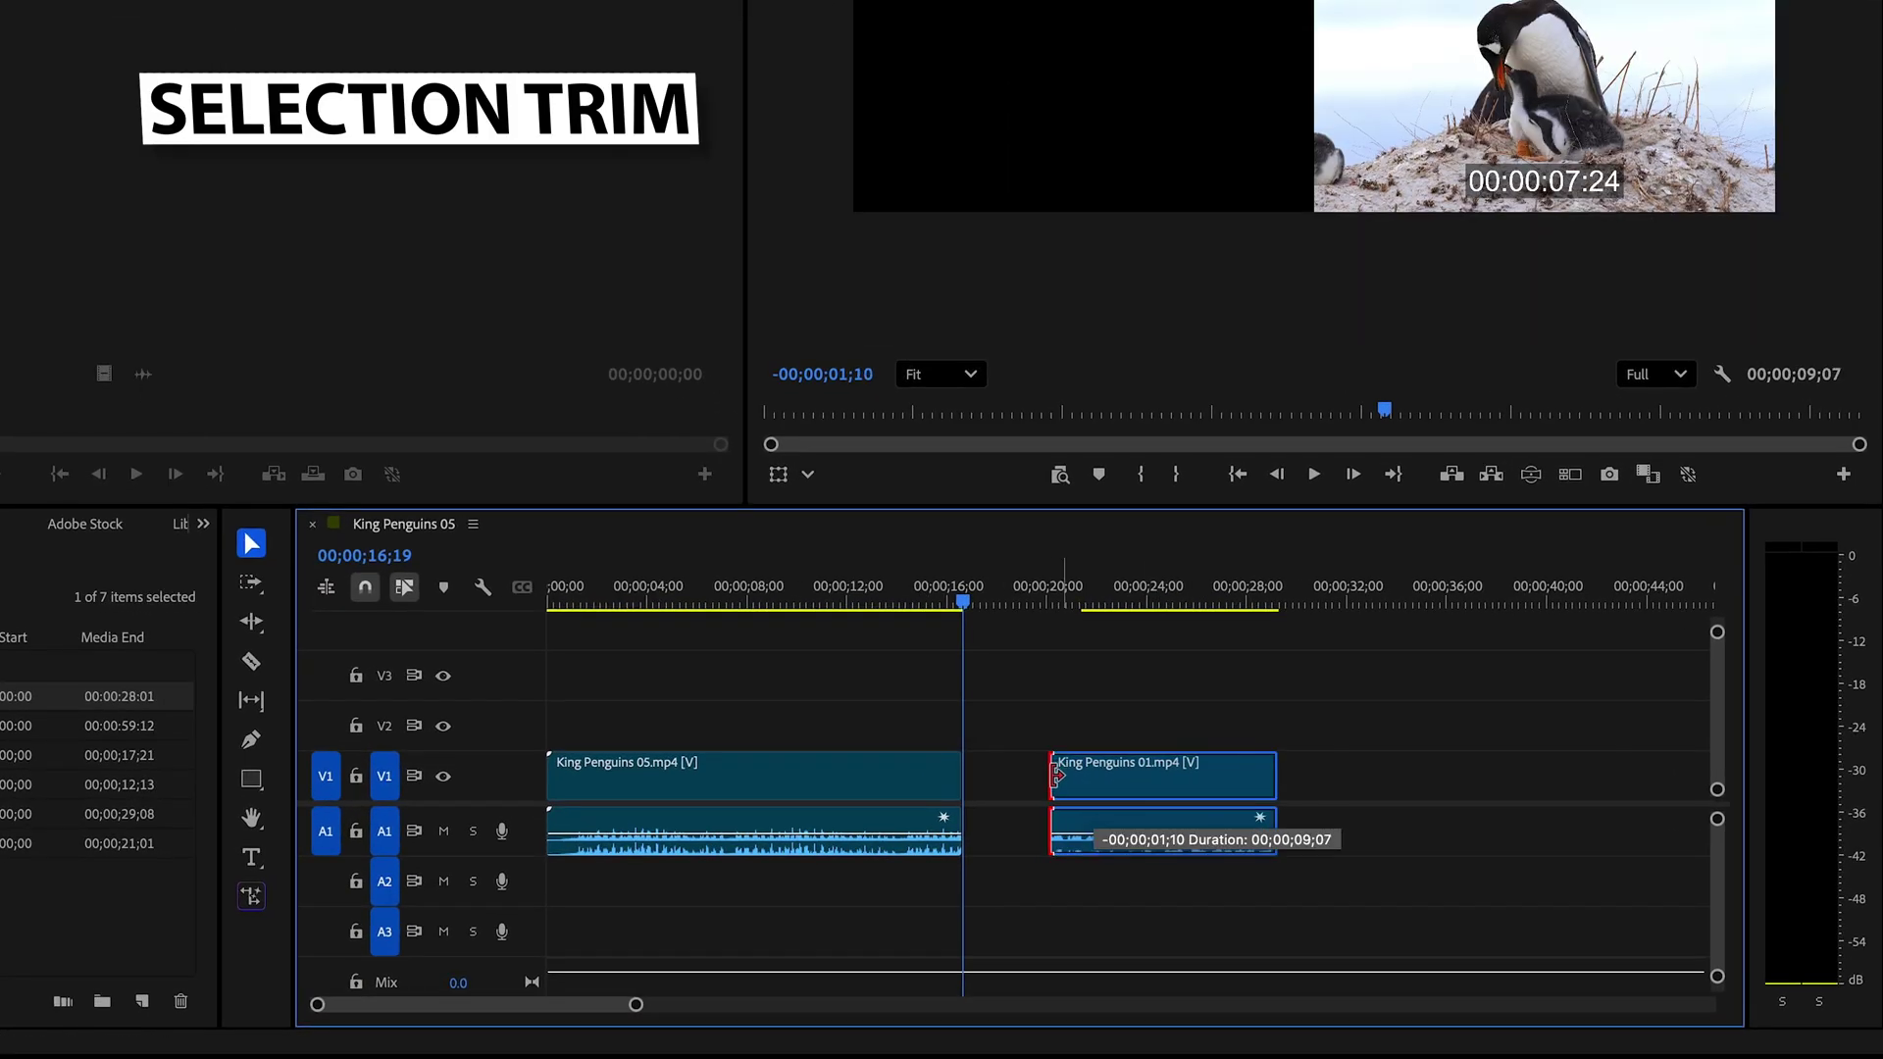
{"action": "left_click_drag", "start_coordinate": [1057, 775], "coordinate": [964, 775]}
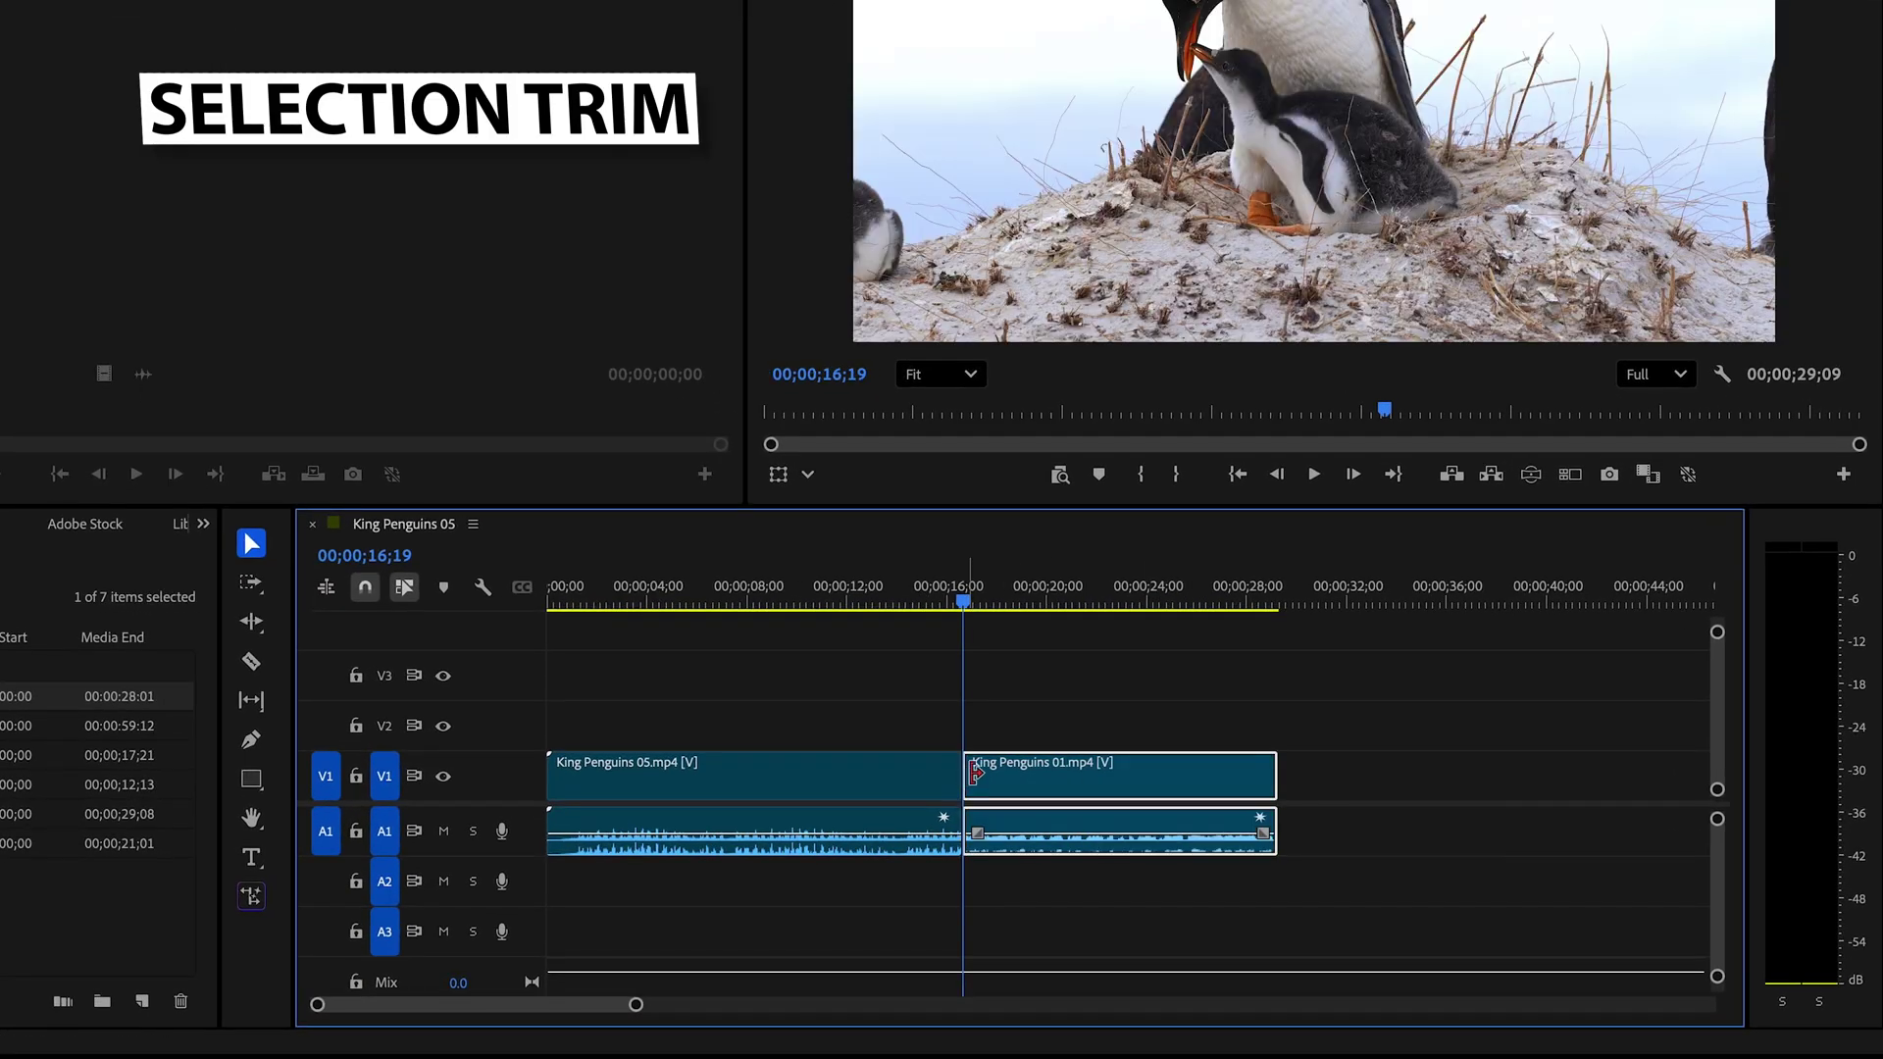
{"action": "left_click_drag", "start_coordinate": [1275, 774], "coordinate": [1616, 784]}
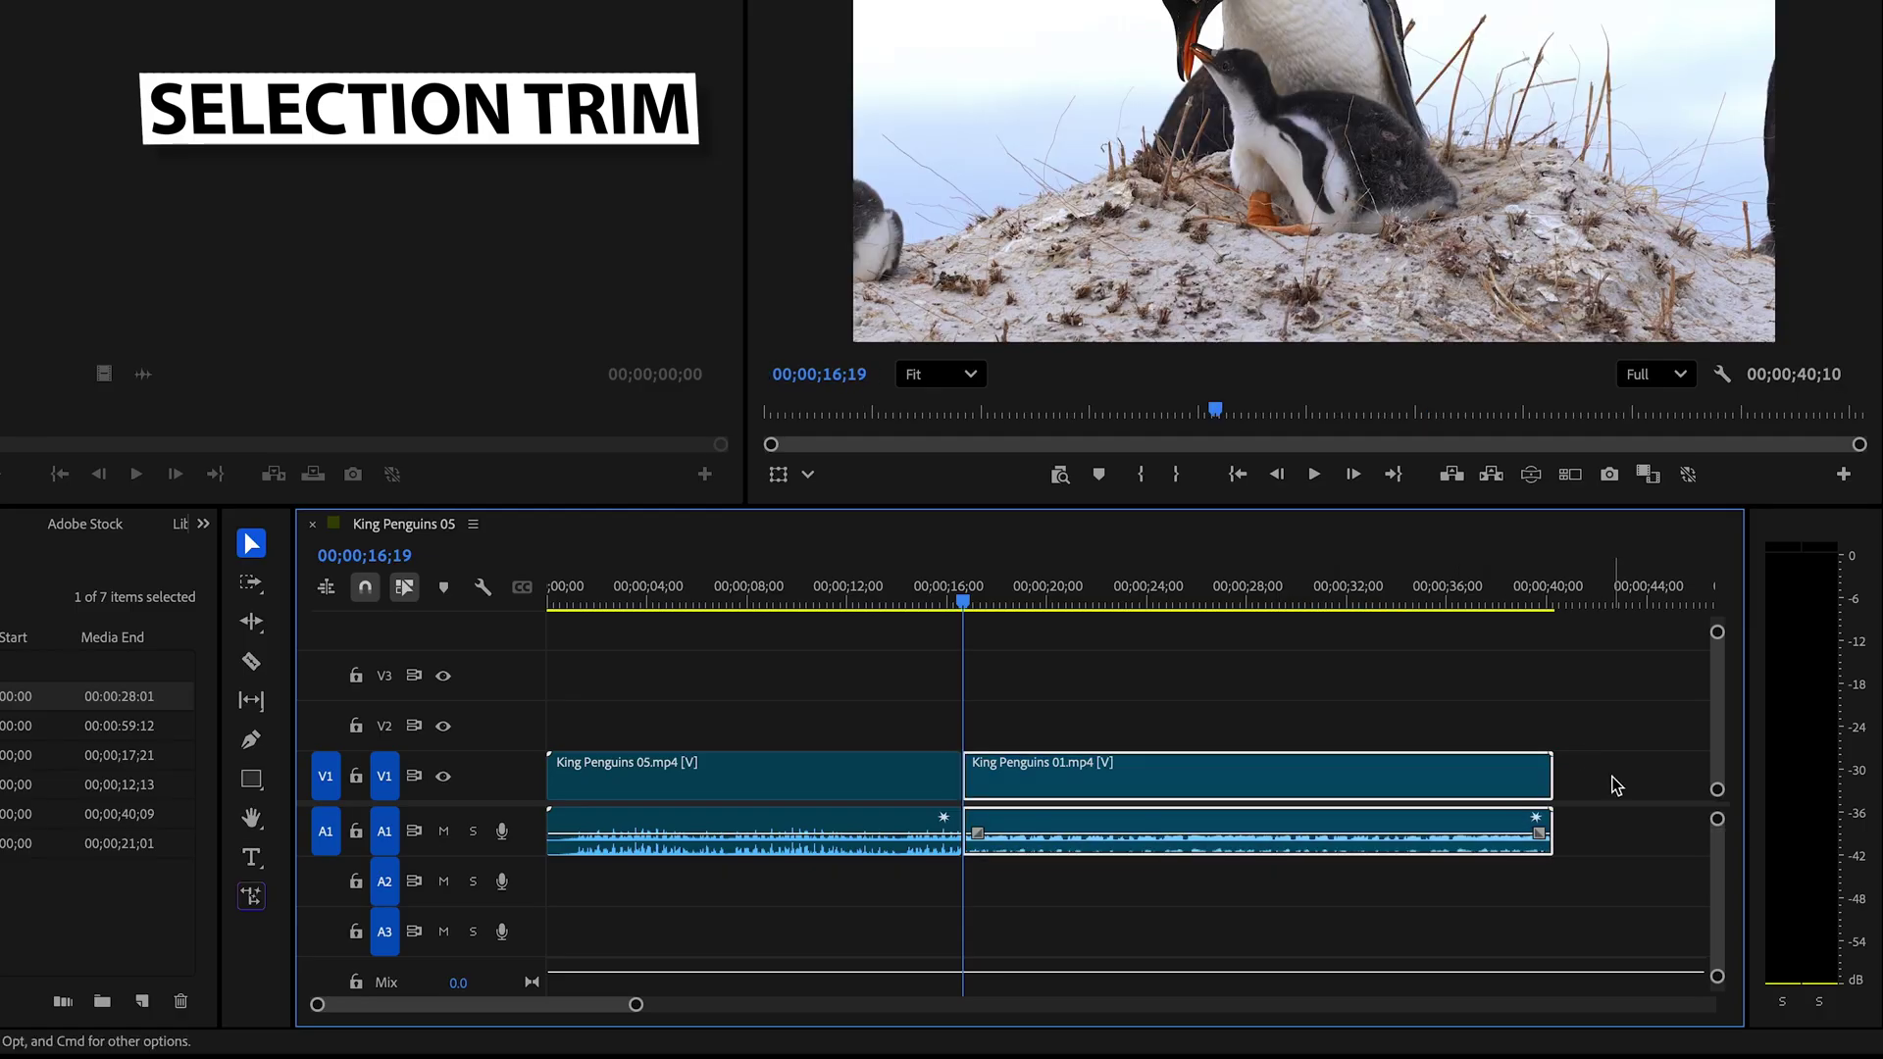
{"action": "left_click_drag", "start_coordinate": [1551, 770], "coordinate": [1393, 771]}
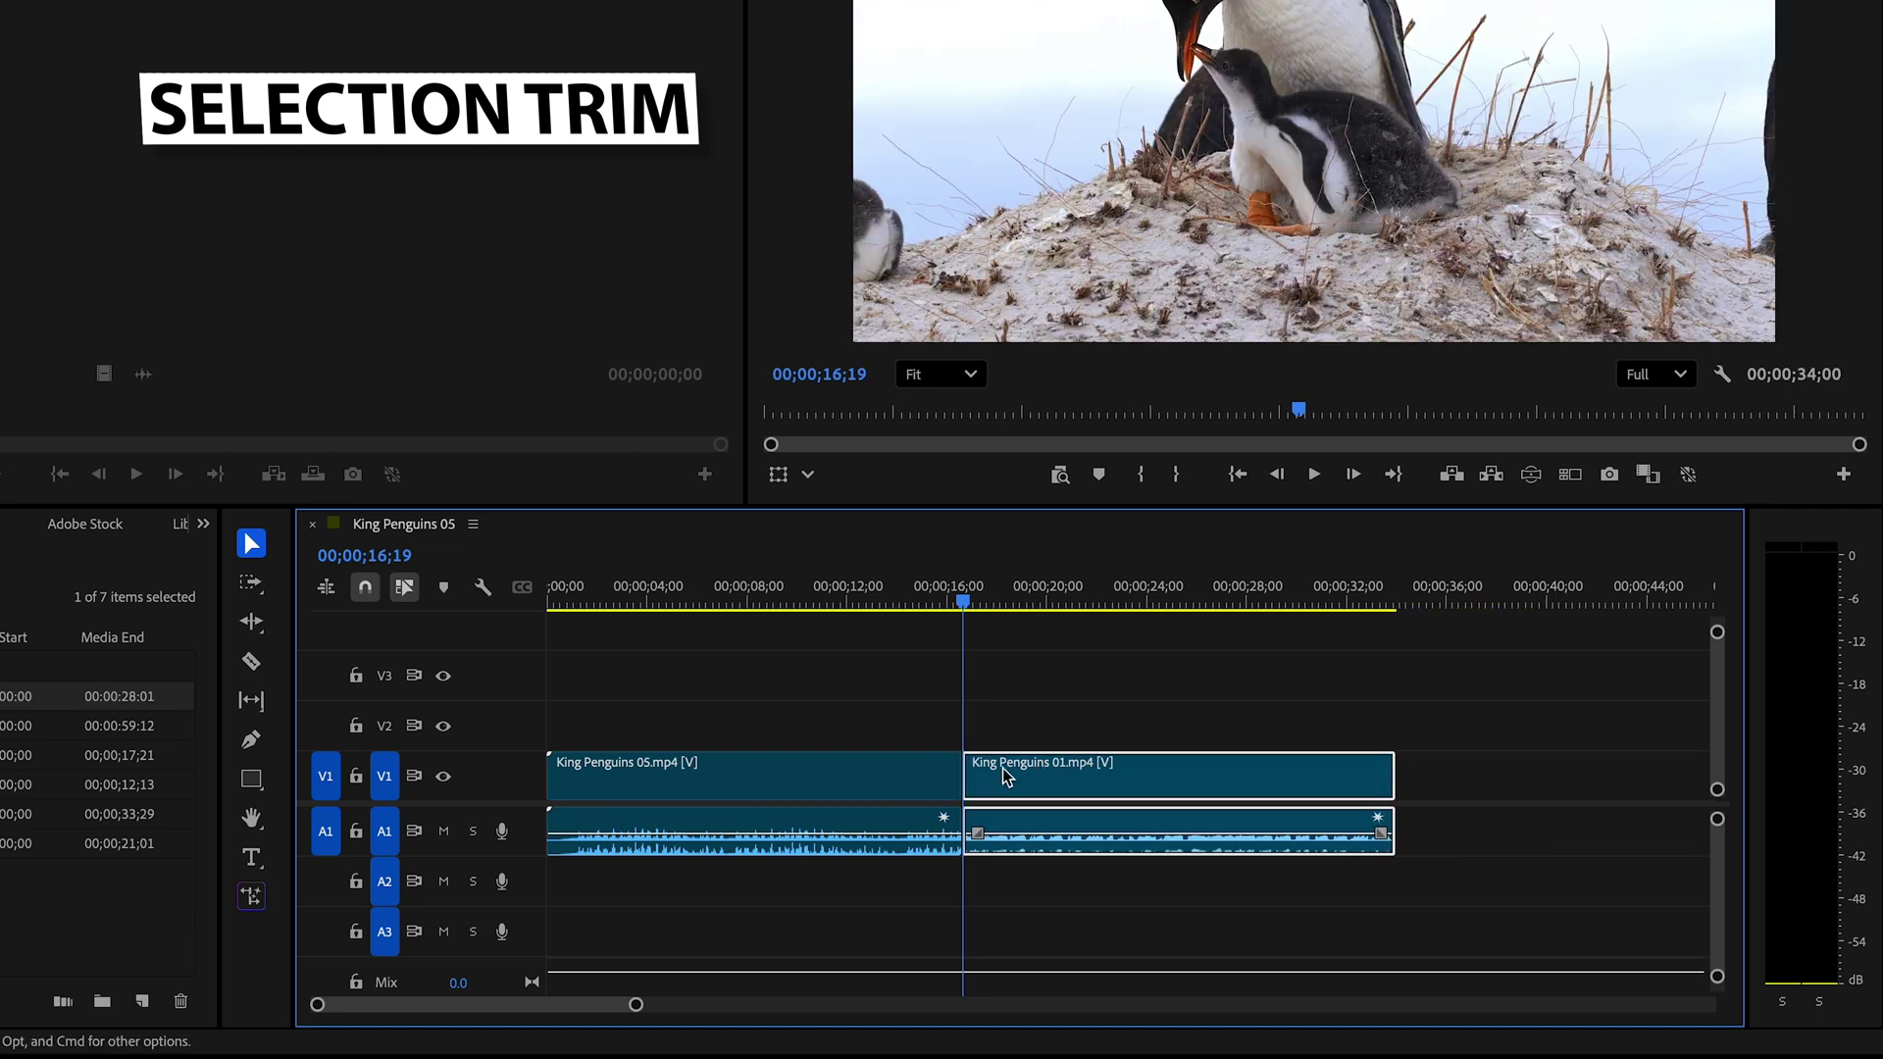
Trim the start of King Penguins 01.mp4 to about 22 seconds and its end to 00;00;30;29
{"action": "left_click_drag", "start_coordinate": [965, 774], "coordinate": [1107, 775]}
{"action": "left_click_drag", "start_coordinate": [1390, 771], "coordinate": [1311, 776]}
{"action": "left_click_drag", "start_coordinate": [1314, 779], "coordinate": [1314, 779]}
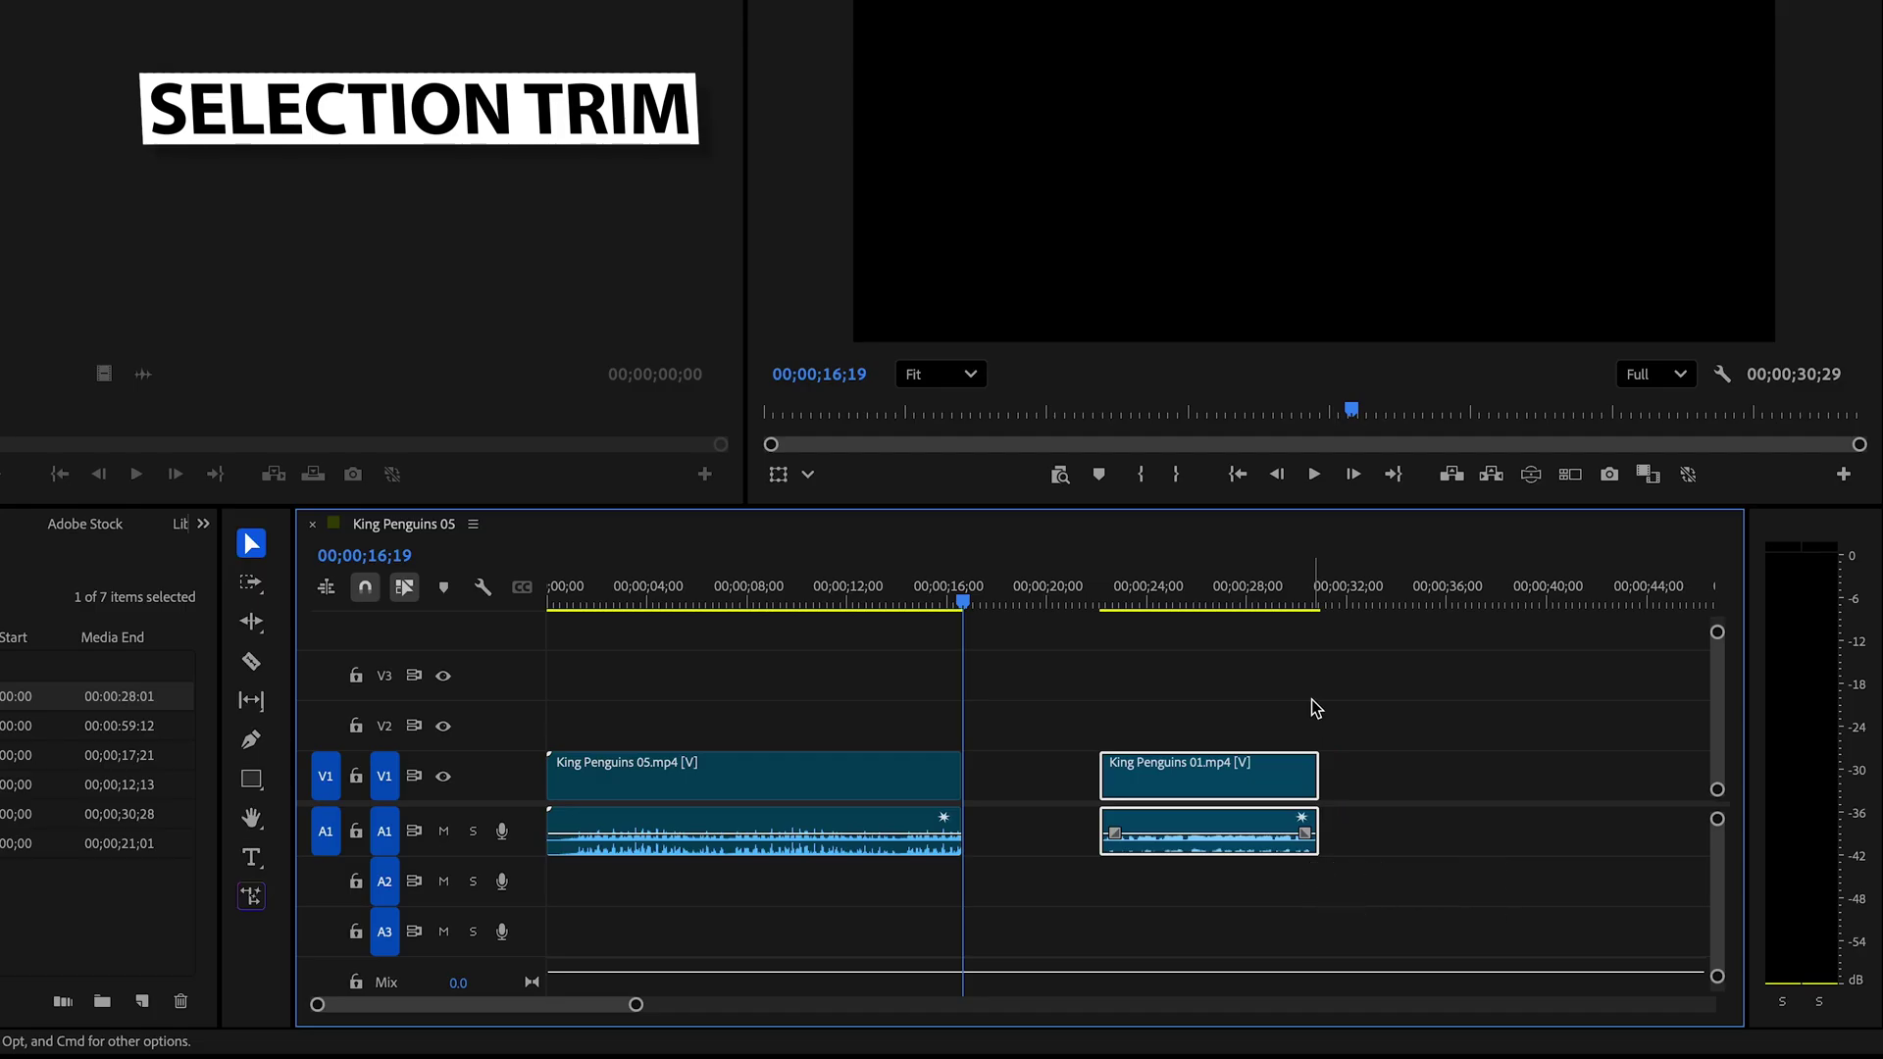
Trim the end of King Penguins 05.mp4 back by about two seconds and move King Penguins 01.mp4 against it
{"action": "left_click_drag", "start_coordinate": [963, 775], "coordinate": [914, 775]}
{"action": "left_click_drag", "start_coordinate": [1185, 778], "coordinate": [994, 778]}
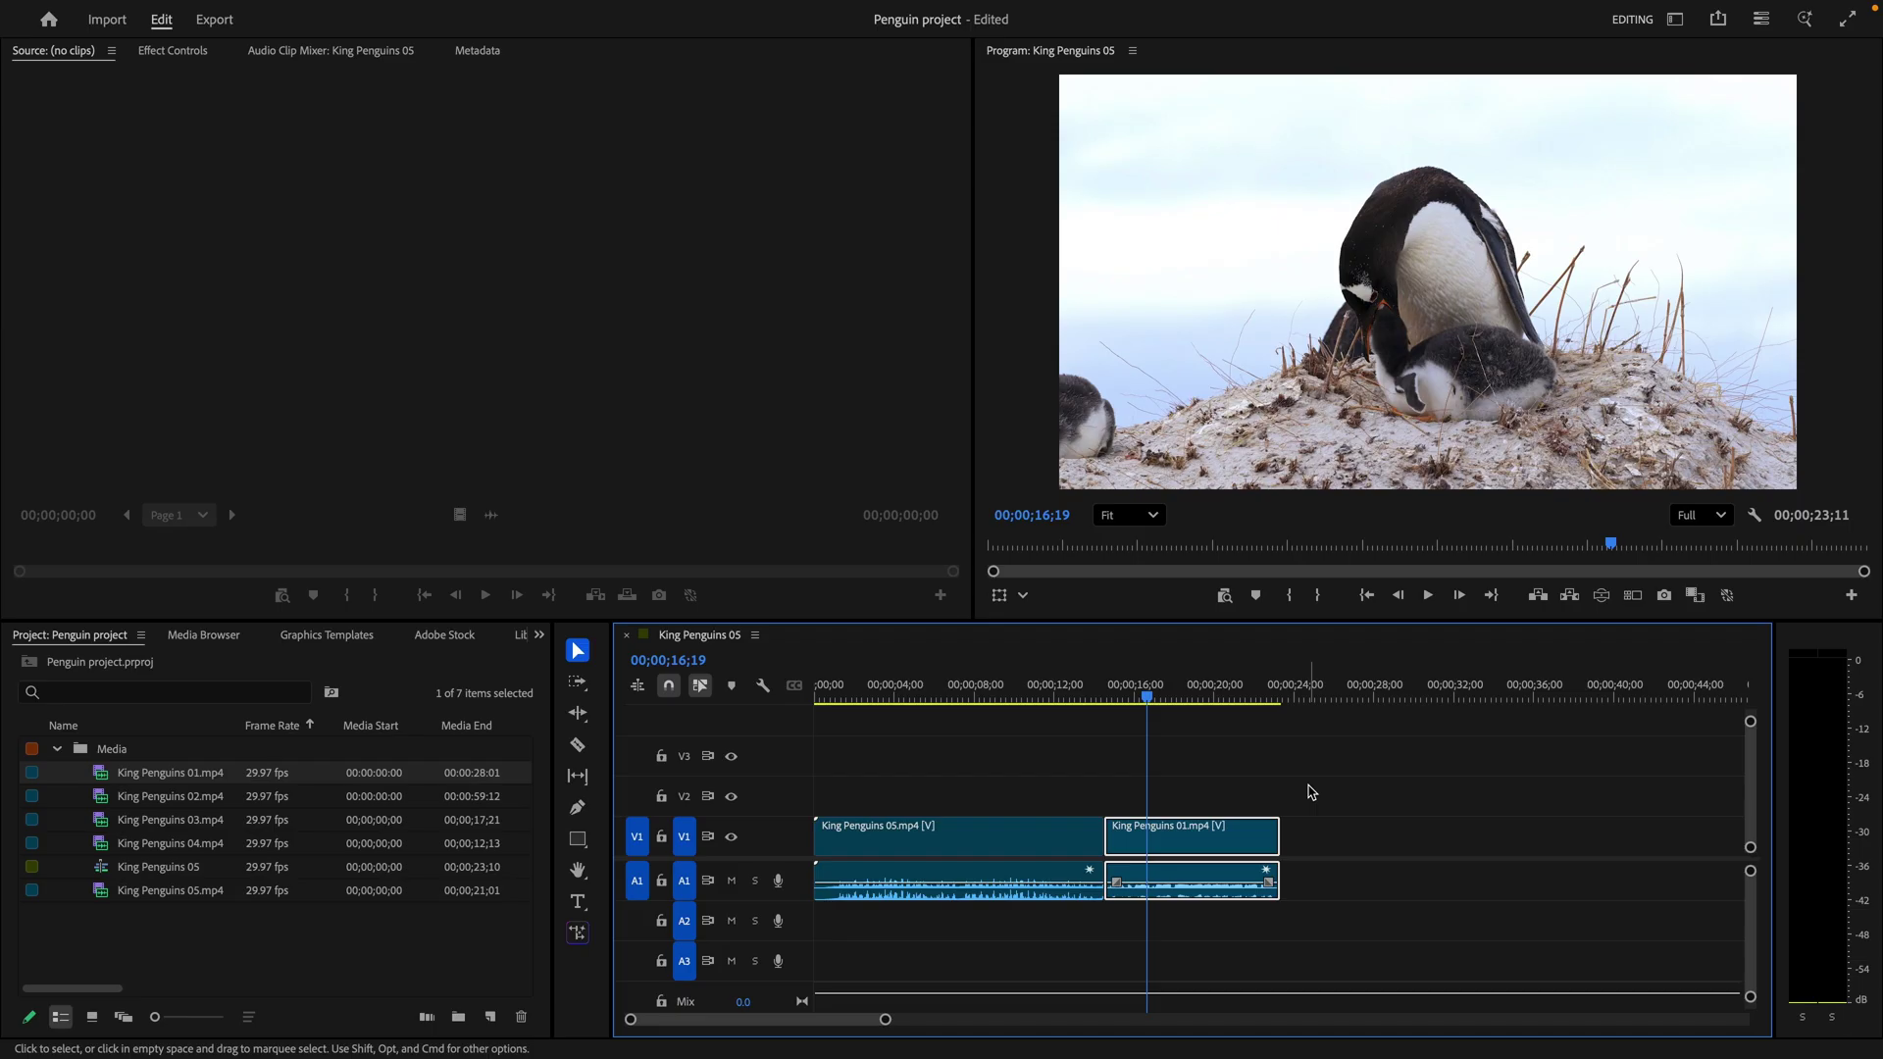
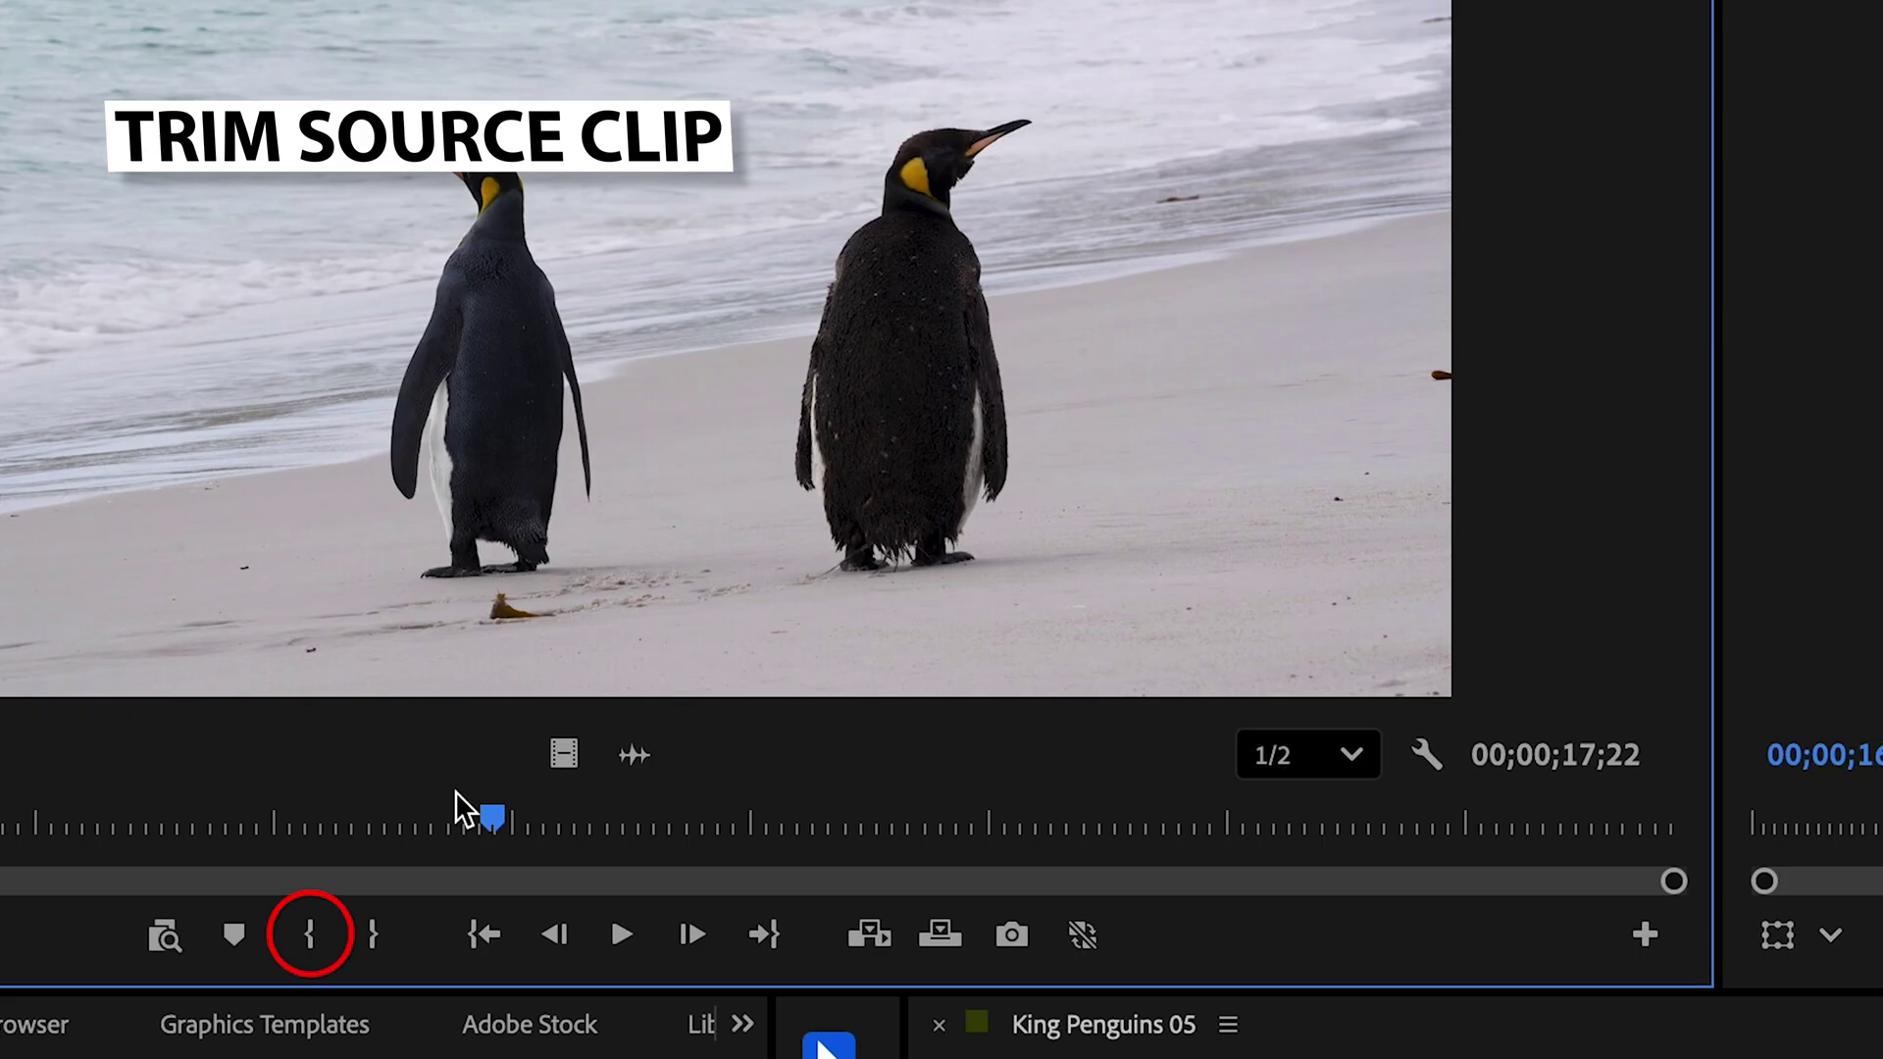
Mark the source clip King Penguins 03.mp4 with an In point at about 00;00;07;28 and an Out point at 00;00;13;07
{"action": "key", "text": "i"}
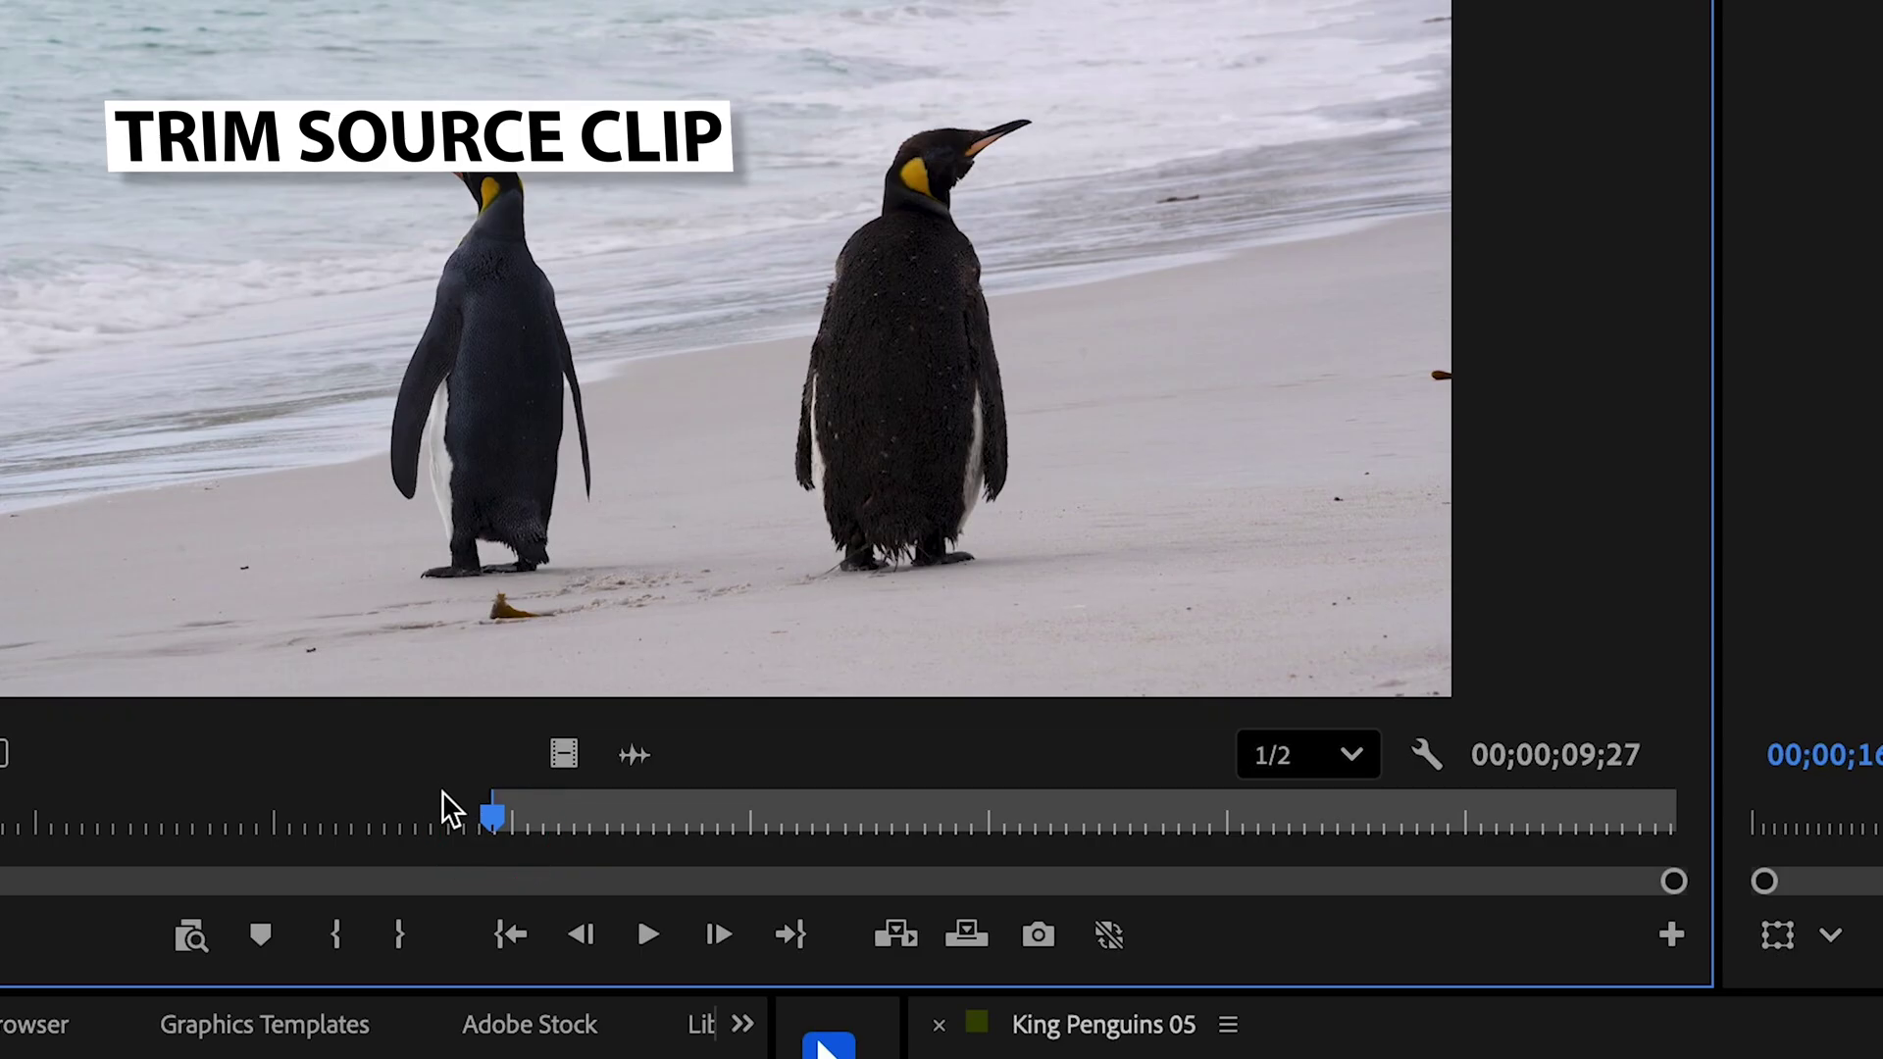
{"action": "left_click_drag", "start_coordinate": [521, 814], "coordinate": [1049, 829]}
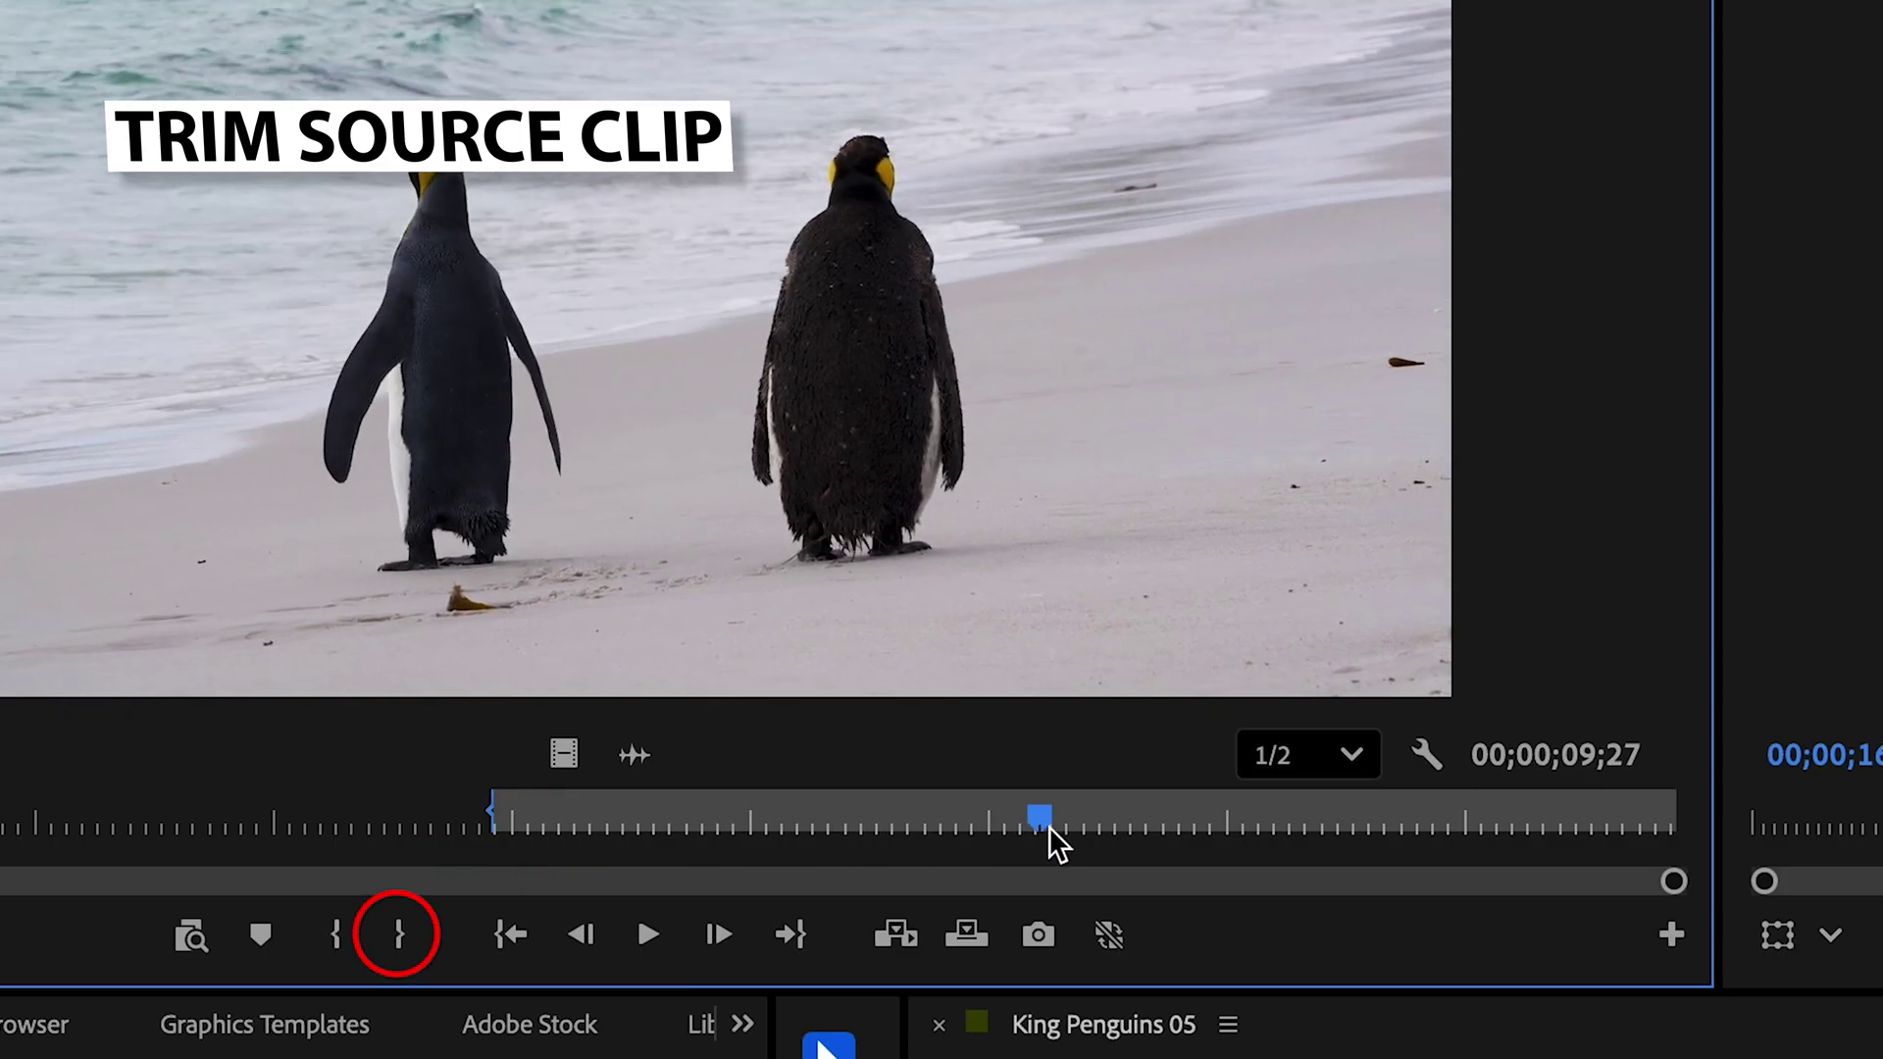
{"action": "key", "text": "o"}
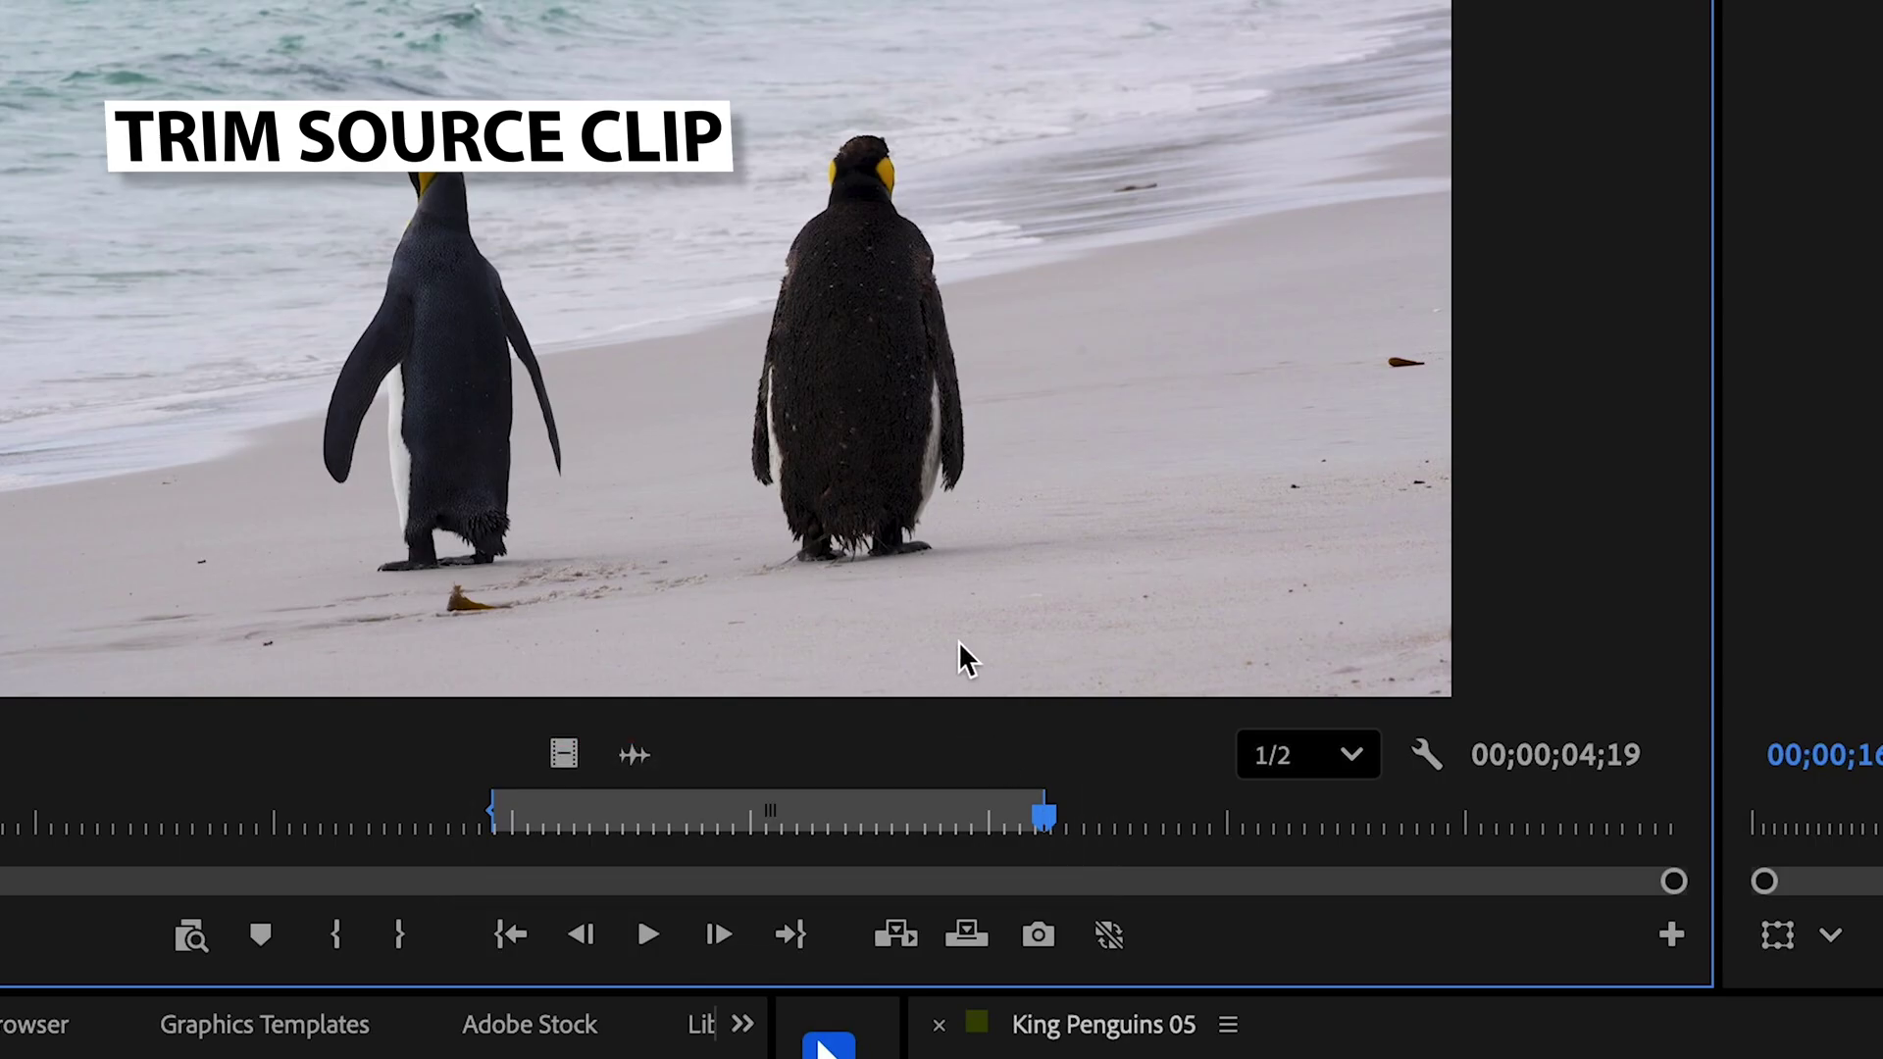
{"action": "left_click_drag", "start_coordinate": [1047, 814], "coordinate": [1142, 816]}
{"action": "key", "text": "o"}
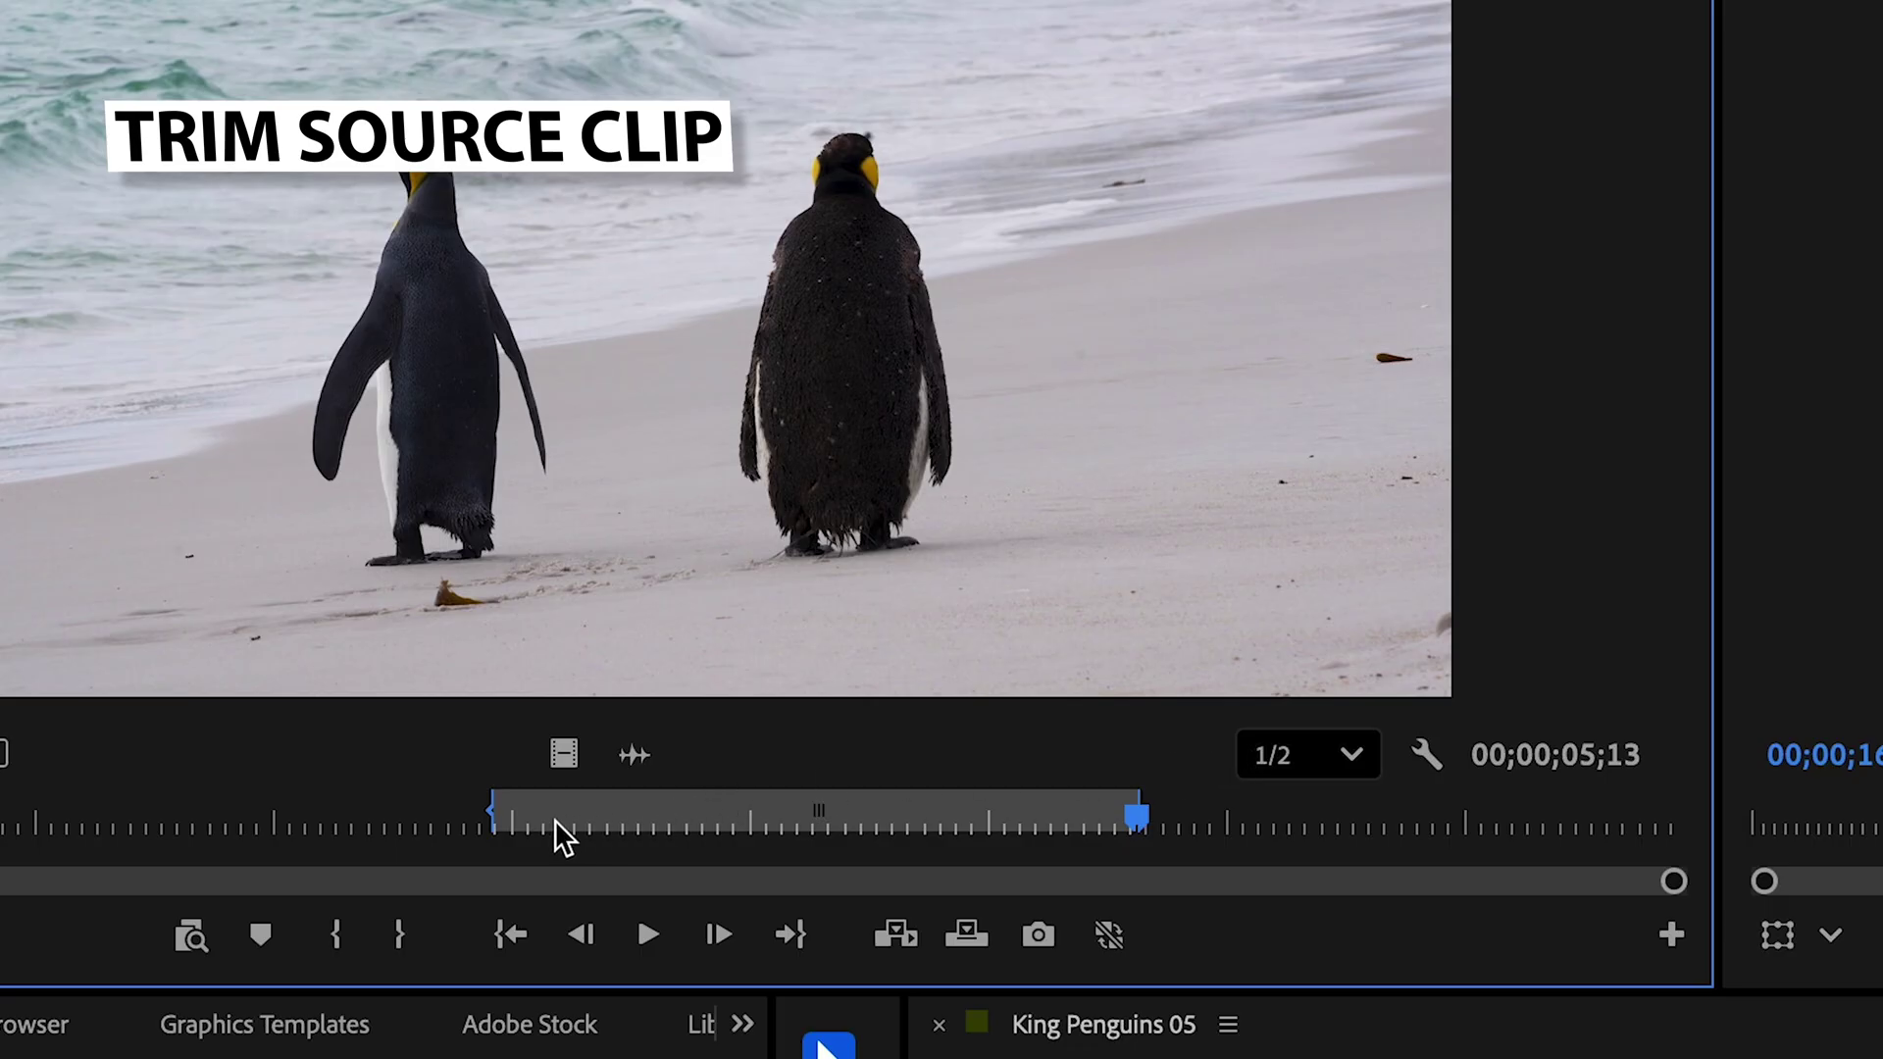
{"action": "mouse_move", "coordinate": [499, 814]}
{"action": "left_mouse_down"}
{"action": "mouse_move", "coordinate": [386, 814]}
{"action": "mouse_move", "coordinate": [637, 816]}
{"action": "mouse_move", "coordinate": [506, 816]}
{"action": "left_mouse_up"}
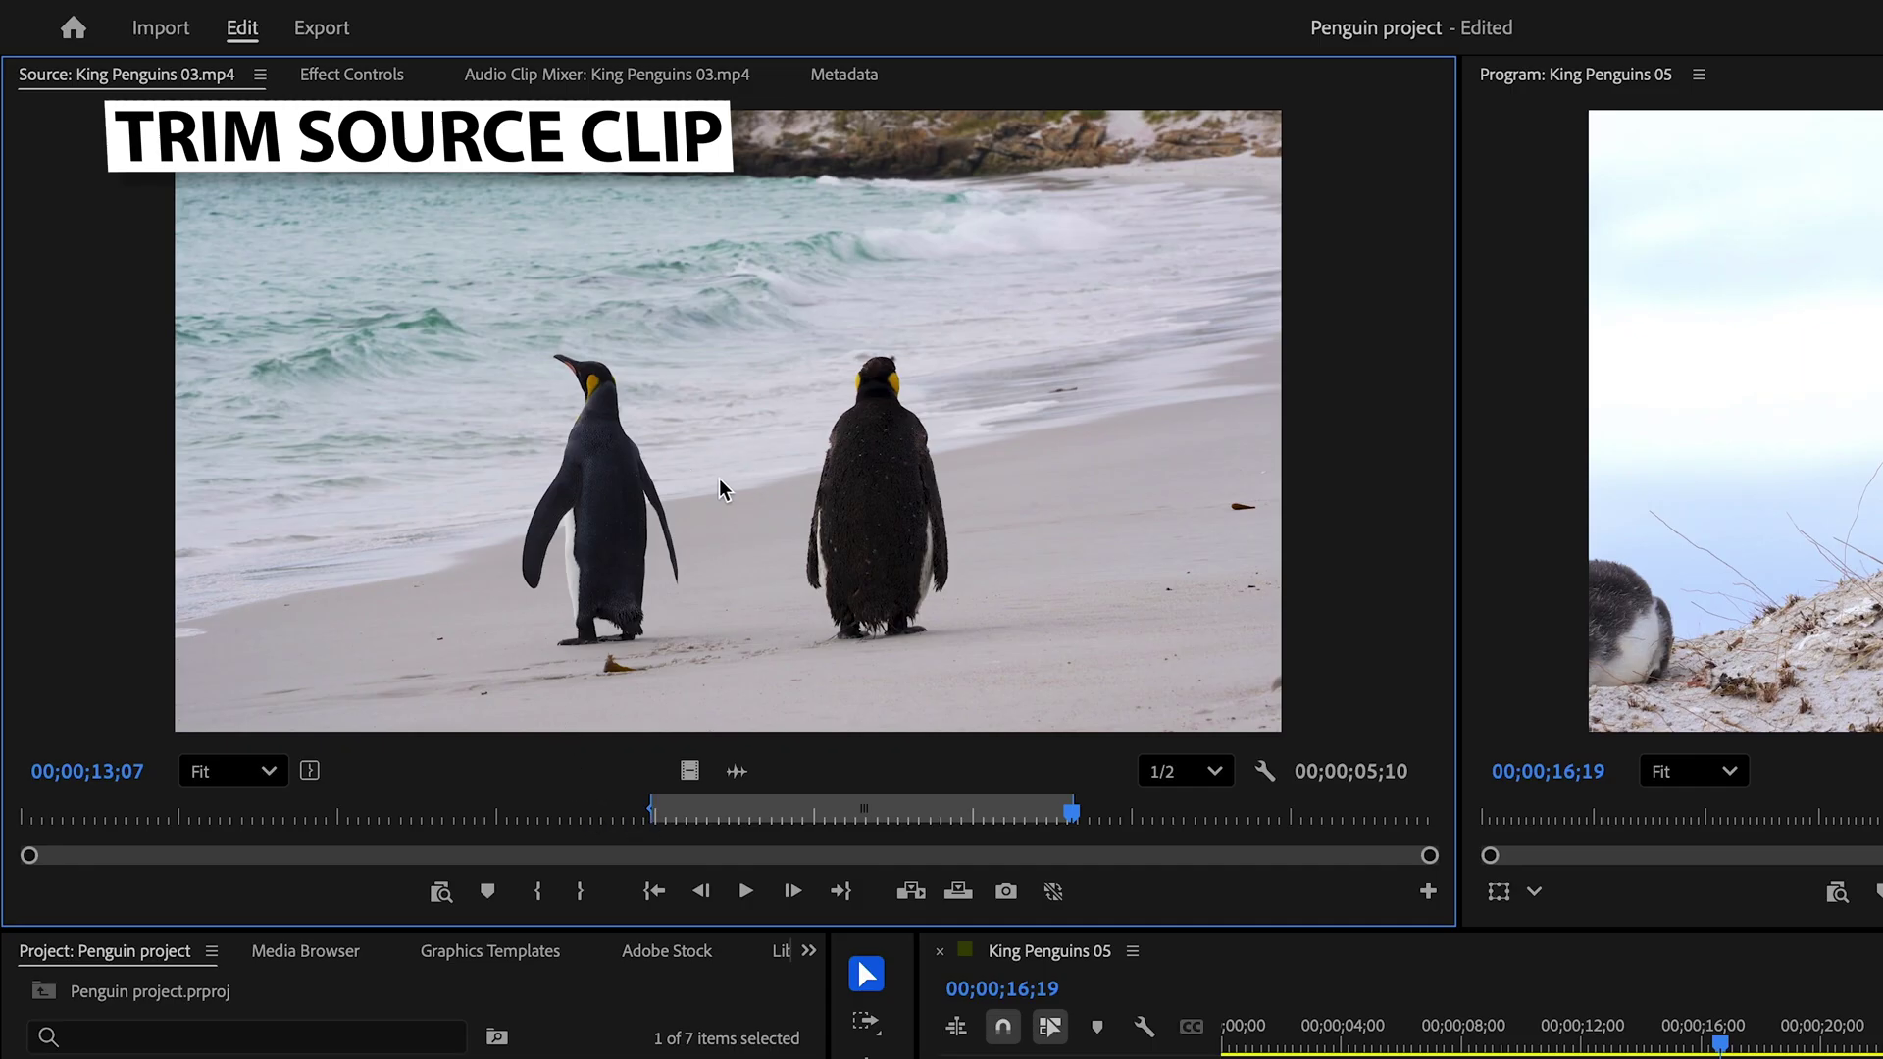
Place the marked King Penguins 03.mp4 range after King Penguins 01.mp4 three times: with video and audio, video only, and audio only
{"action": "left_click_drag", "start_coordinate": [720, 478], "coordinate": [1882, 1058]}
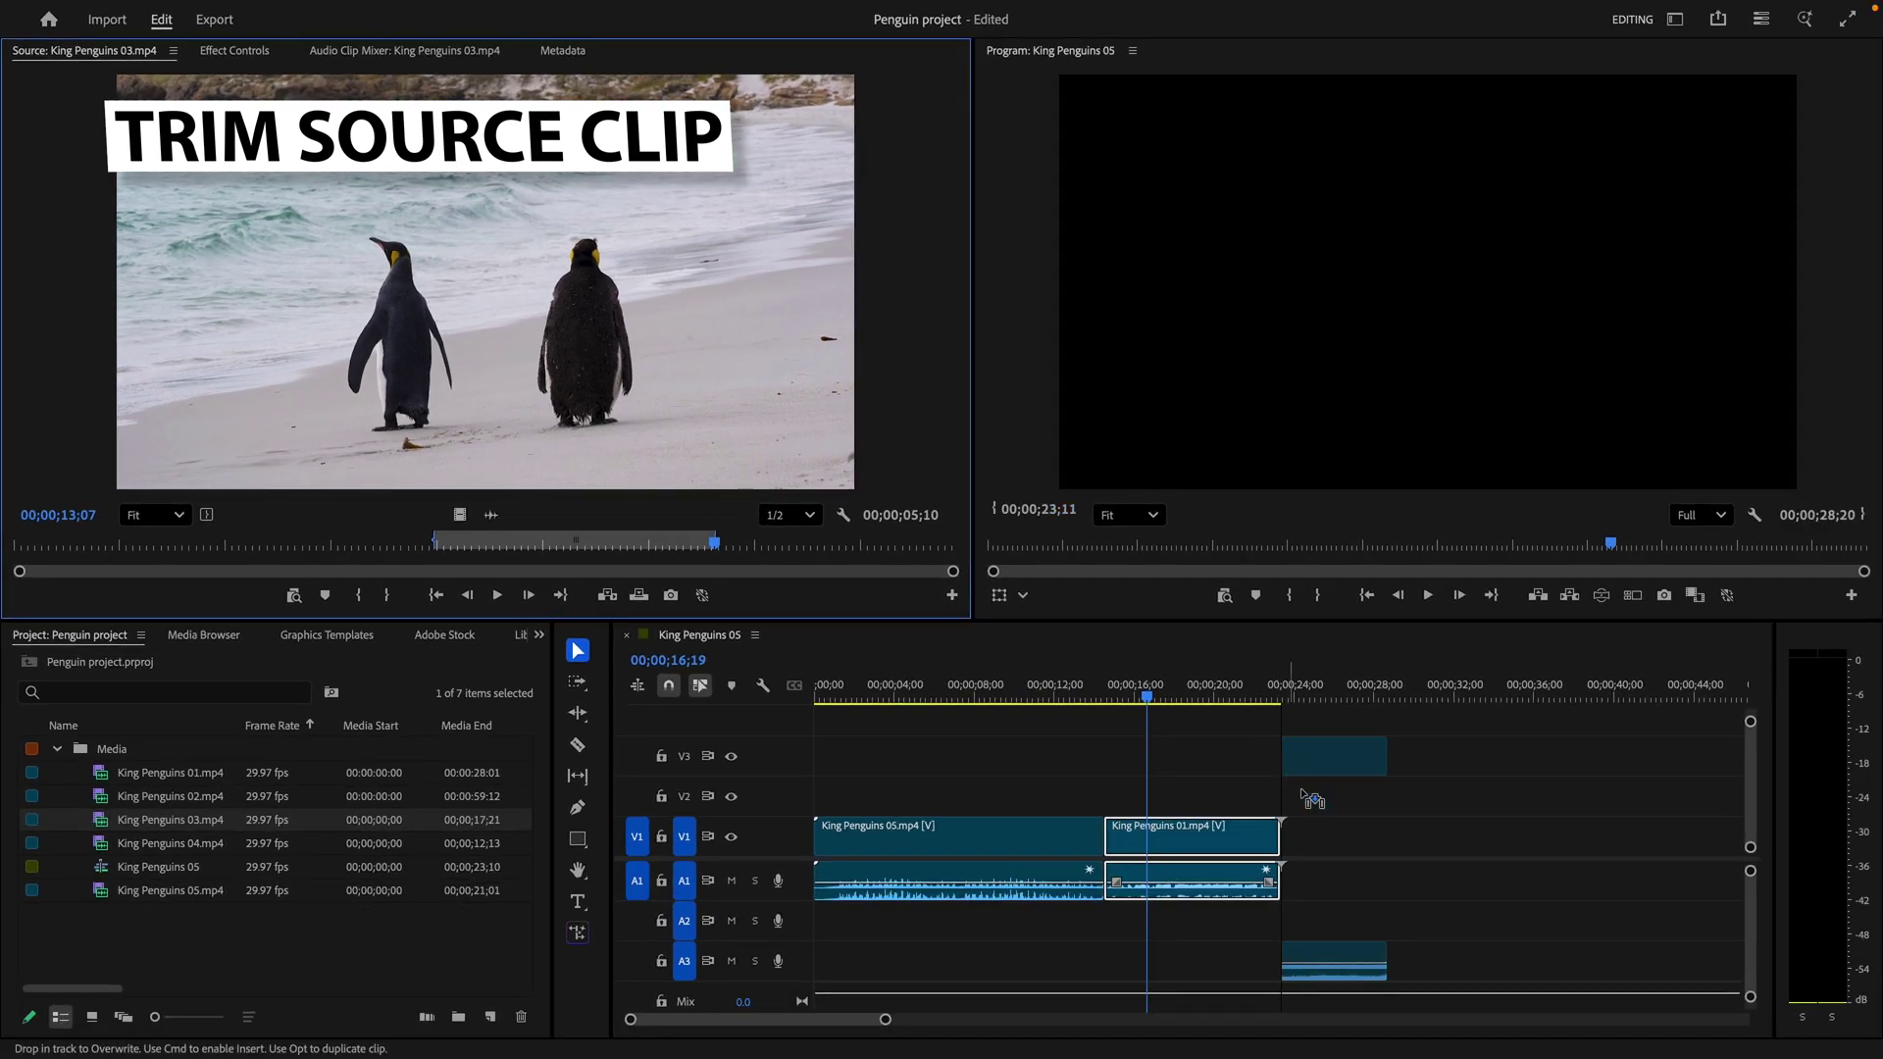
{"action": "left_click_drag", "start_coordinate": [1312, 800], "coordinate": [1310, 803]}
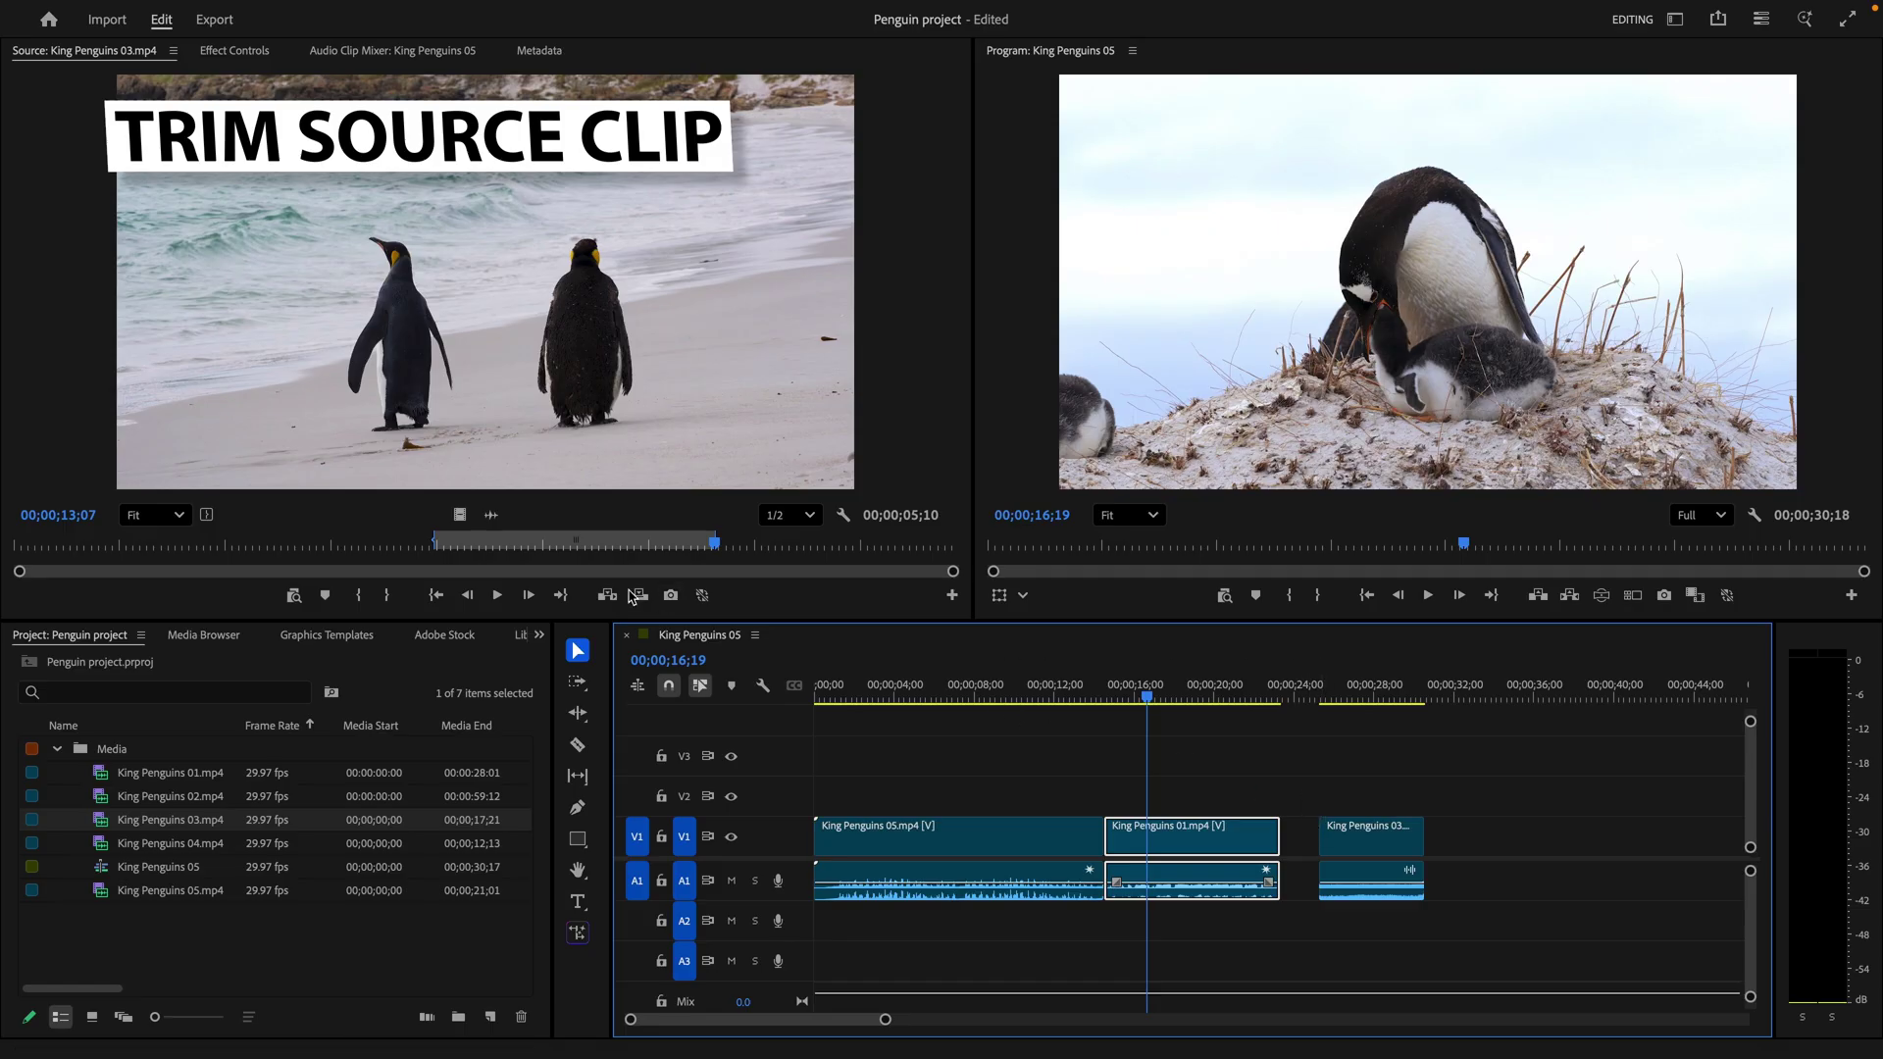
{"action": "left_click", "coordinate": [461, 515]}
{"action": "left_click_drag", "start_coordinate": [854, 602], "coordinate": [1452, 836]}
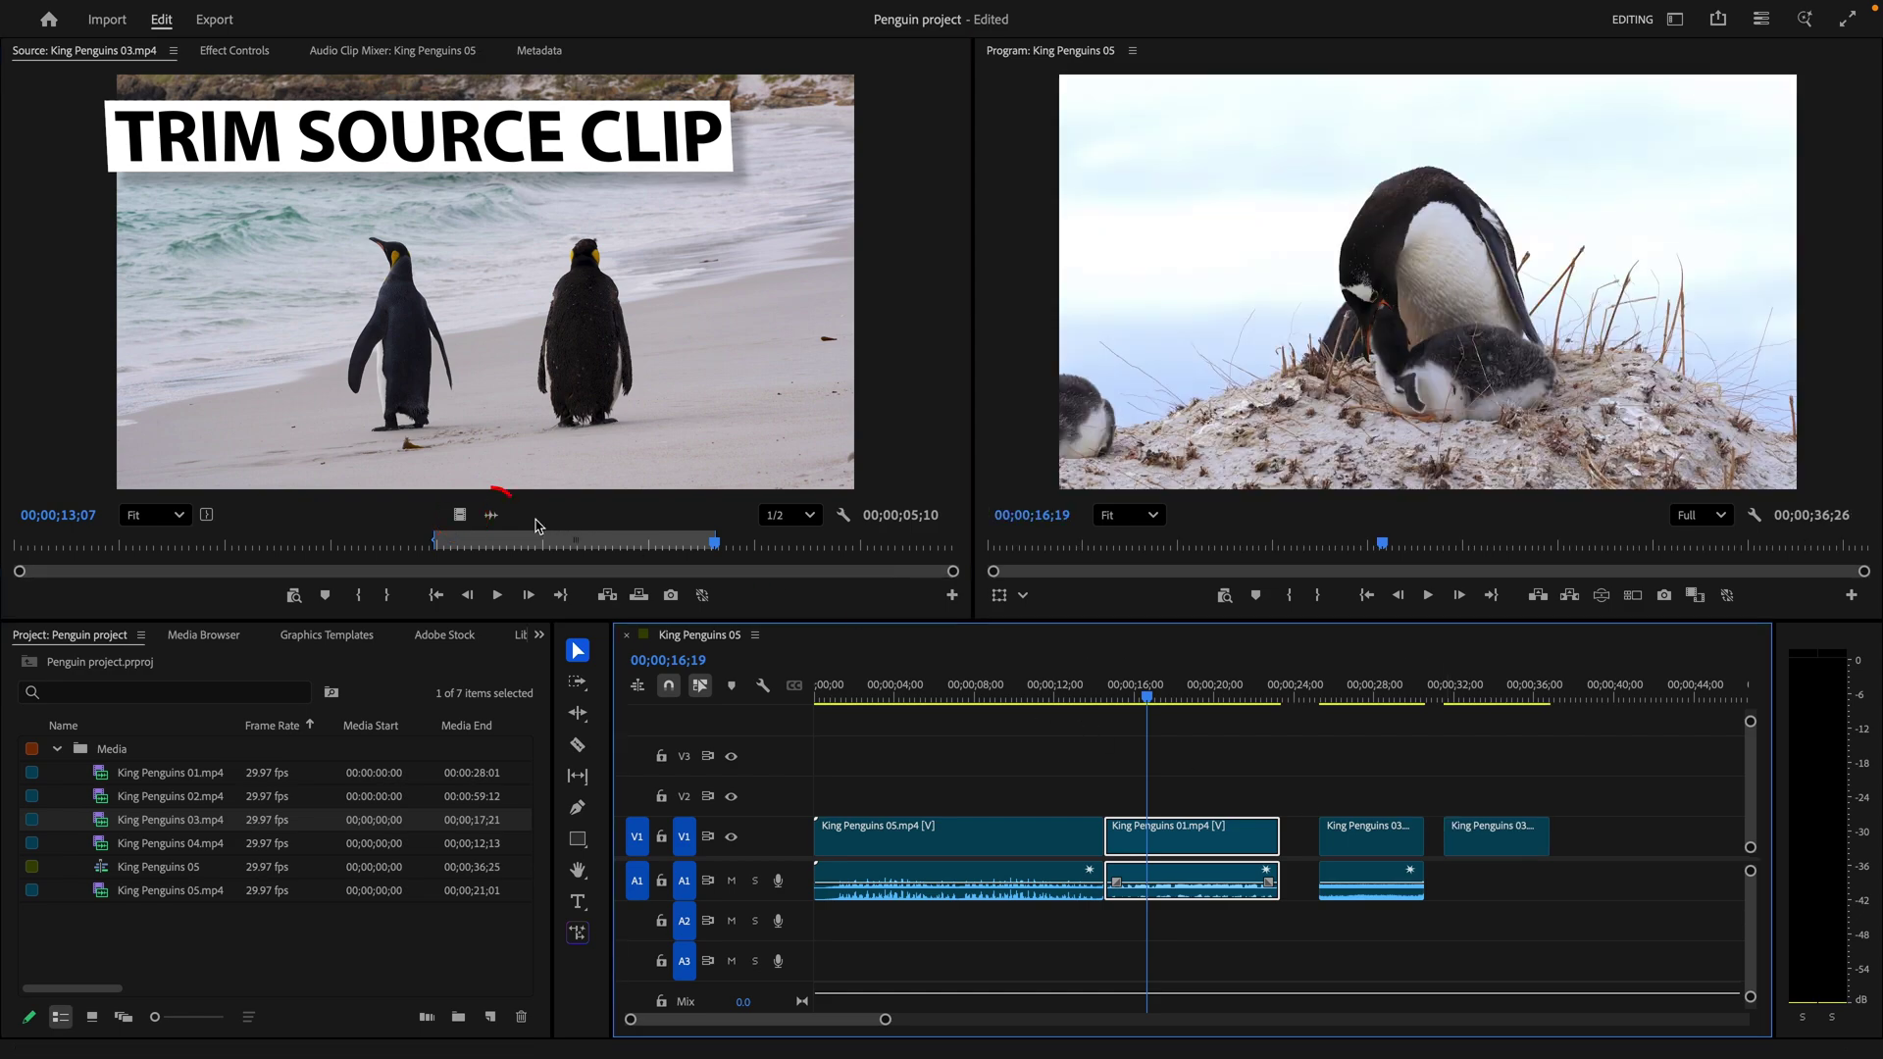
{"action": "left_click_drag", "start_coordinate": [491, 515], "coordinate": [1581, 883]}
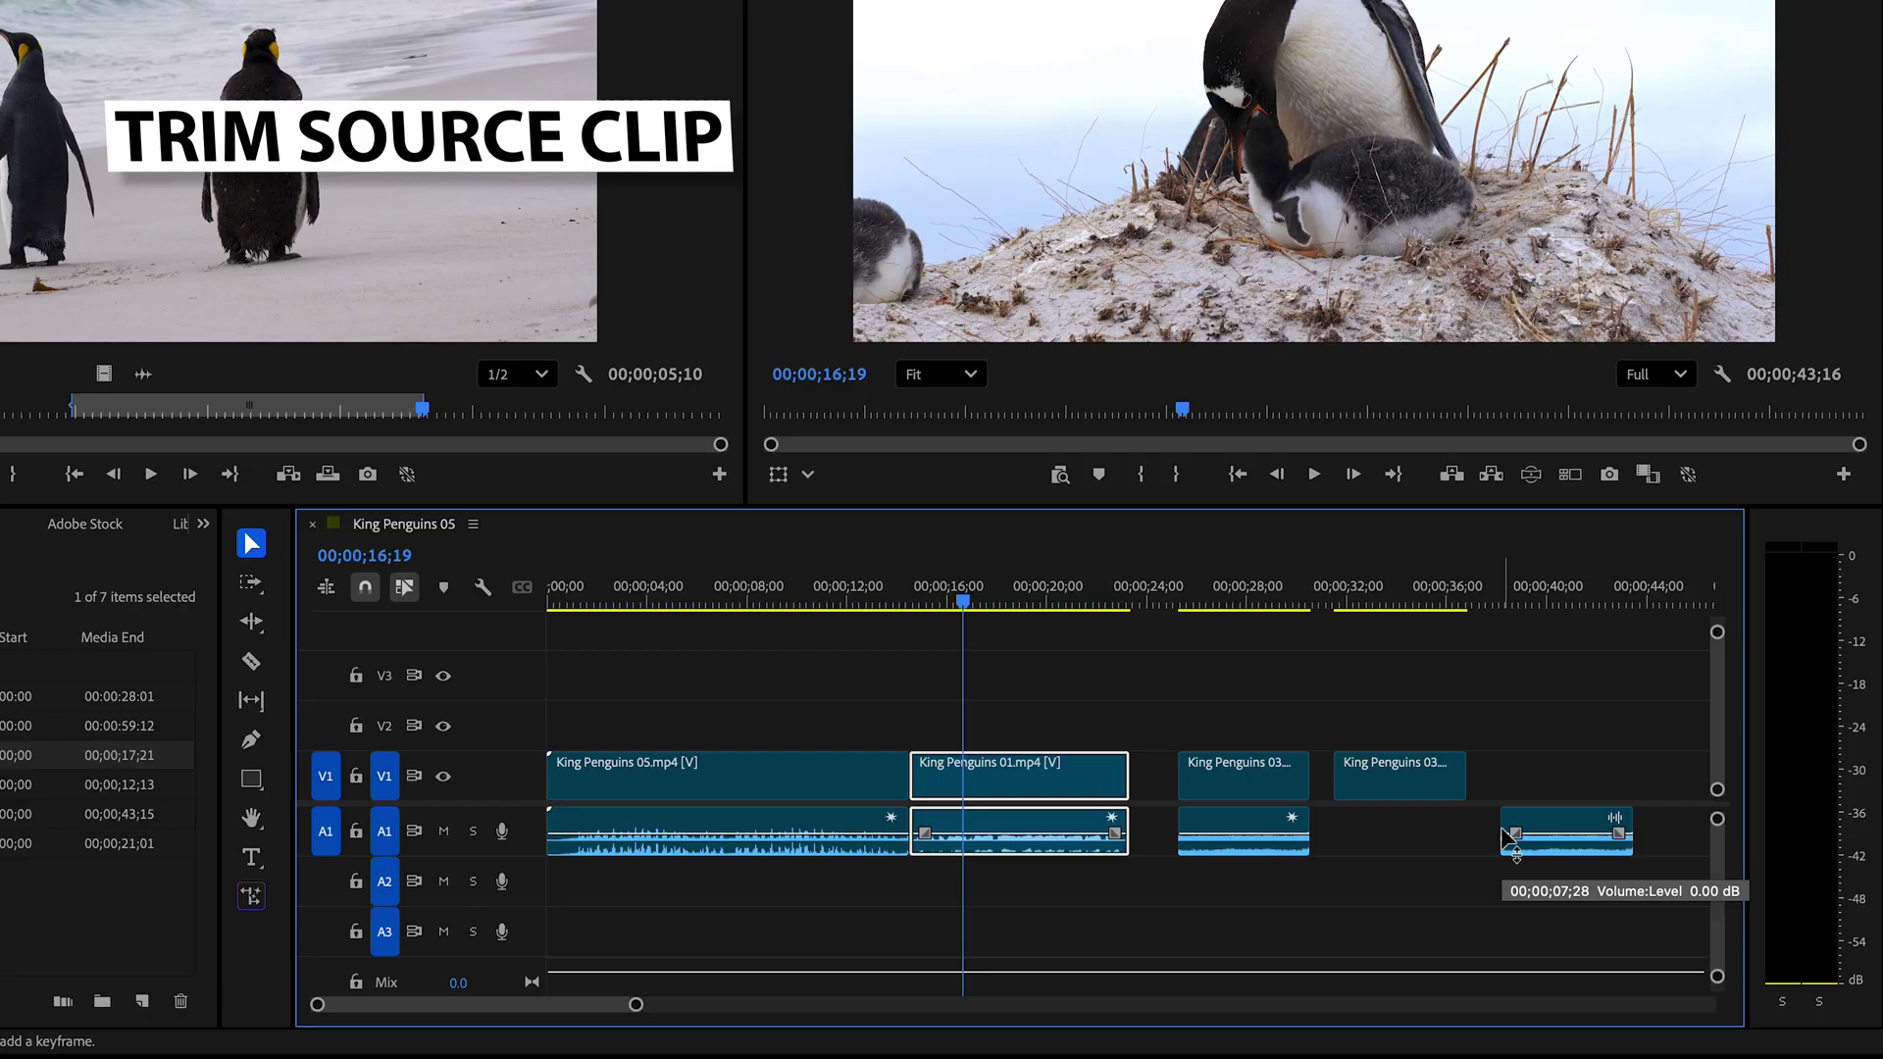
Delete the audio-only, video-only and full King Penguins 03.mp4 clips from the timeline
{"action": "left_click", "coordinate": [1510, 838]}
{"action": "key", "text": "Delete"}
{"action": "left_click", "coordinate": [1398, 772]}
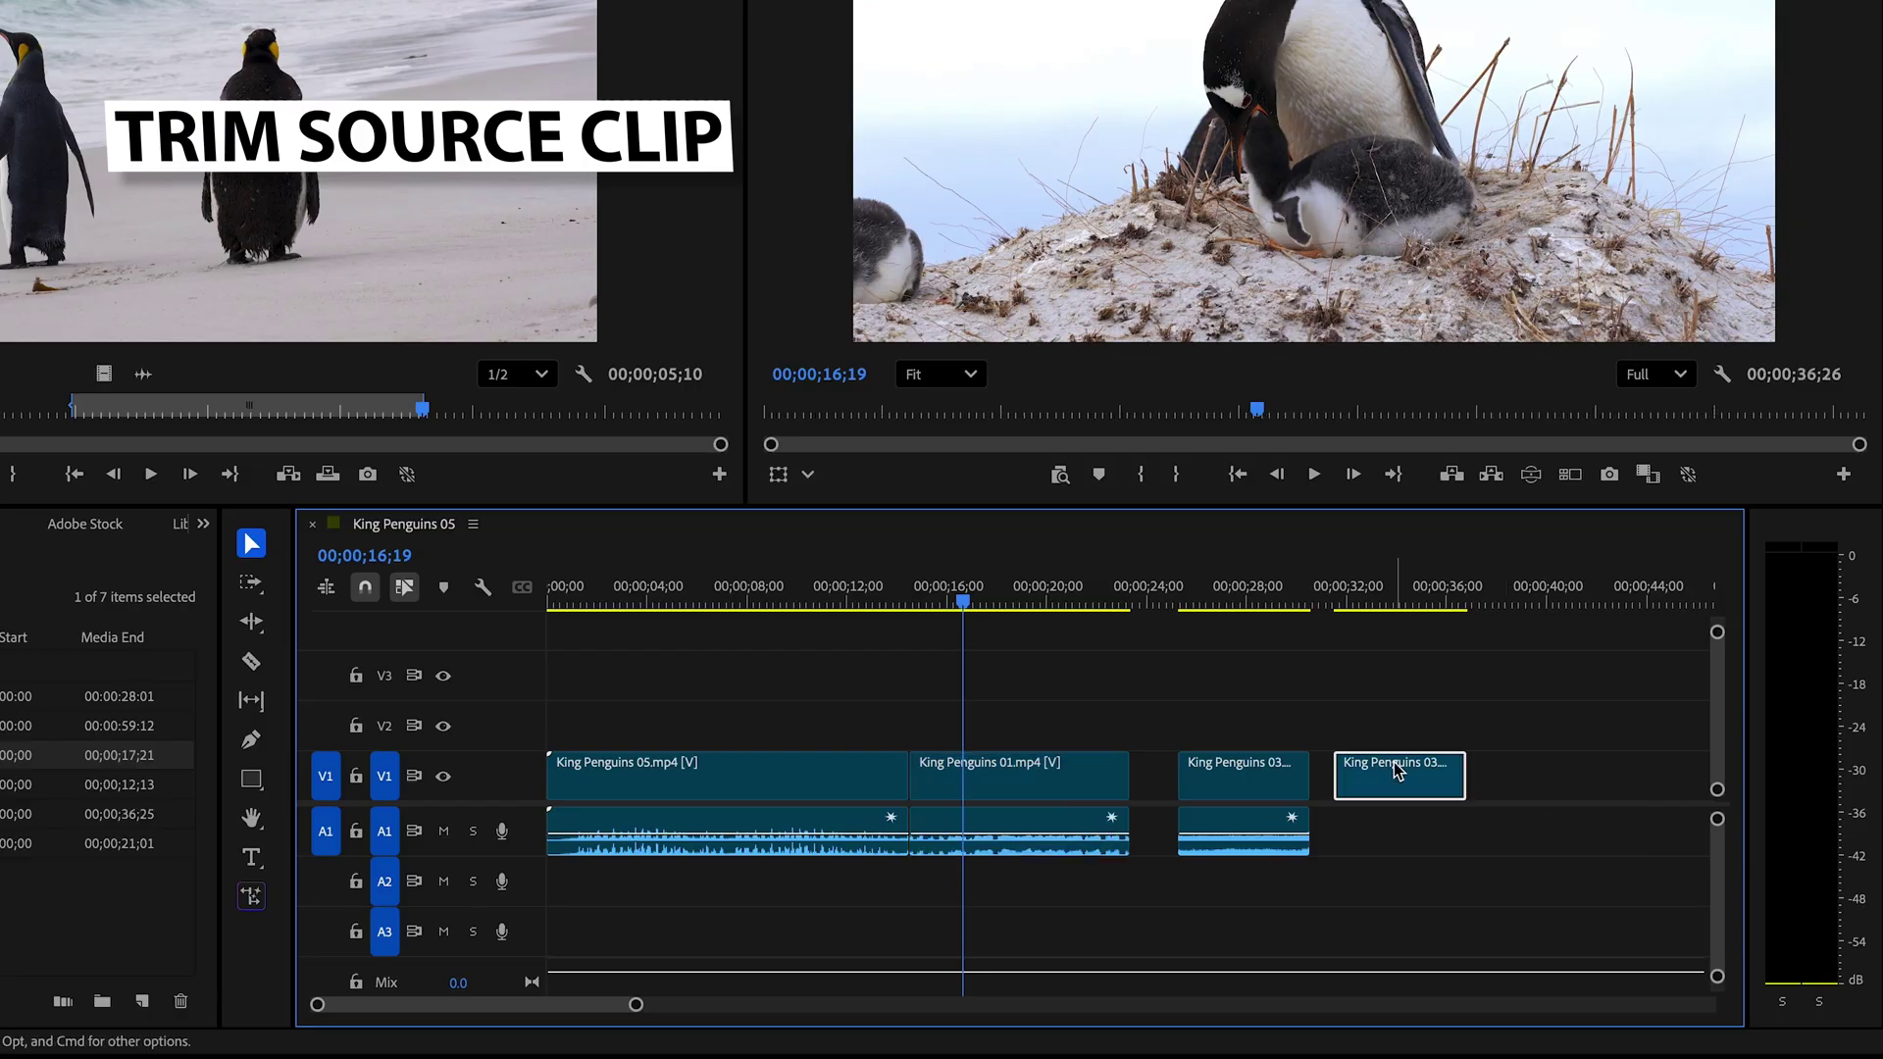
{"action": "key", "text": "Delete"}
{"action": "left_click", "coordinate": [1247, 778]}
{"action": "key", "text": "Delete"}
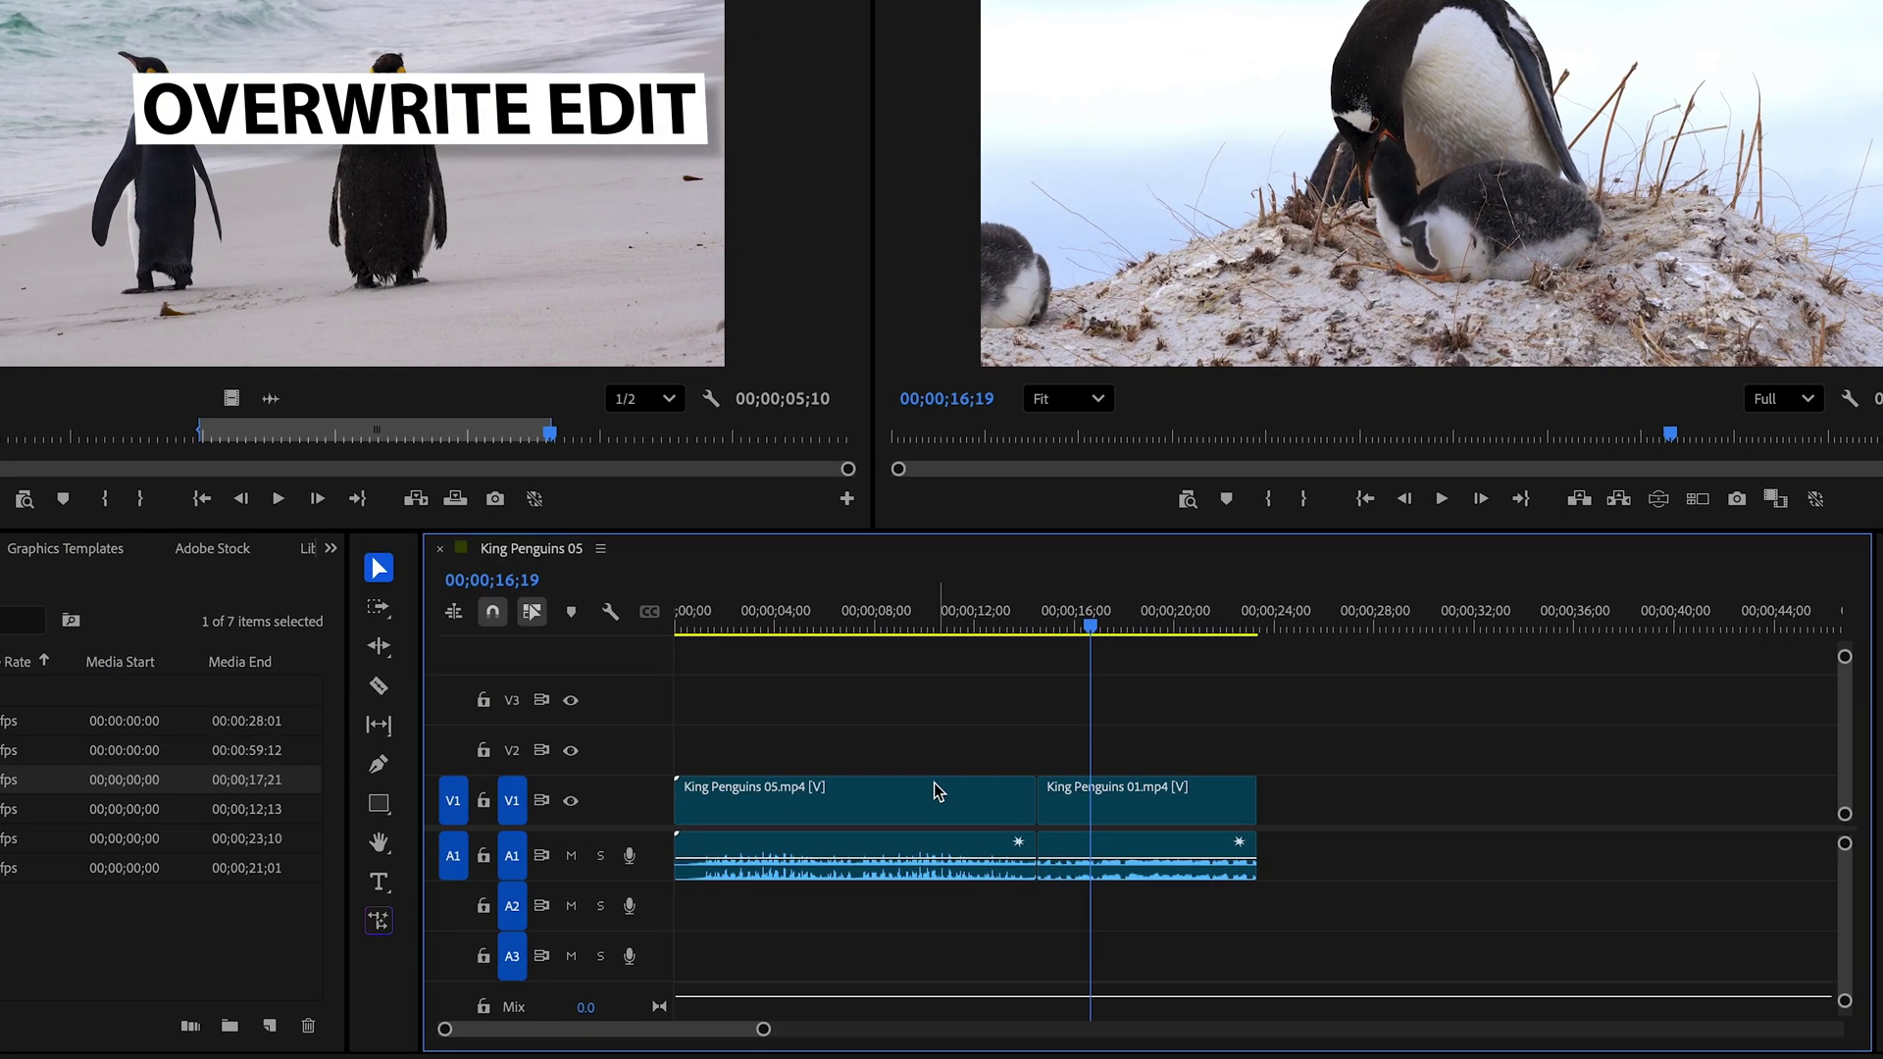
Set the label colour of the King Penguins 05.mp4 timeline clip to Yellow and of King Penguins 01.mp4 to Rose
{"action": "right_click", "coordinate": [1020, 828]}
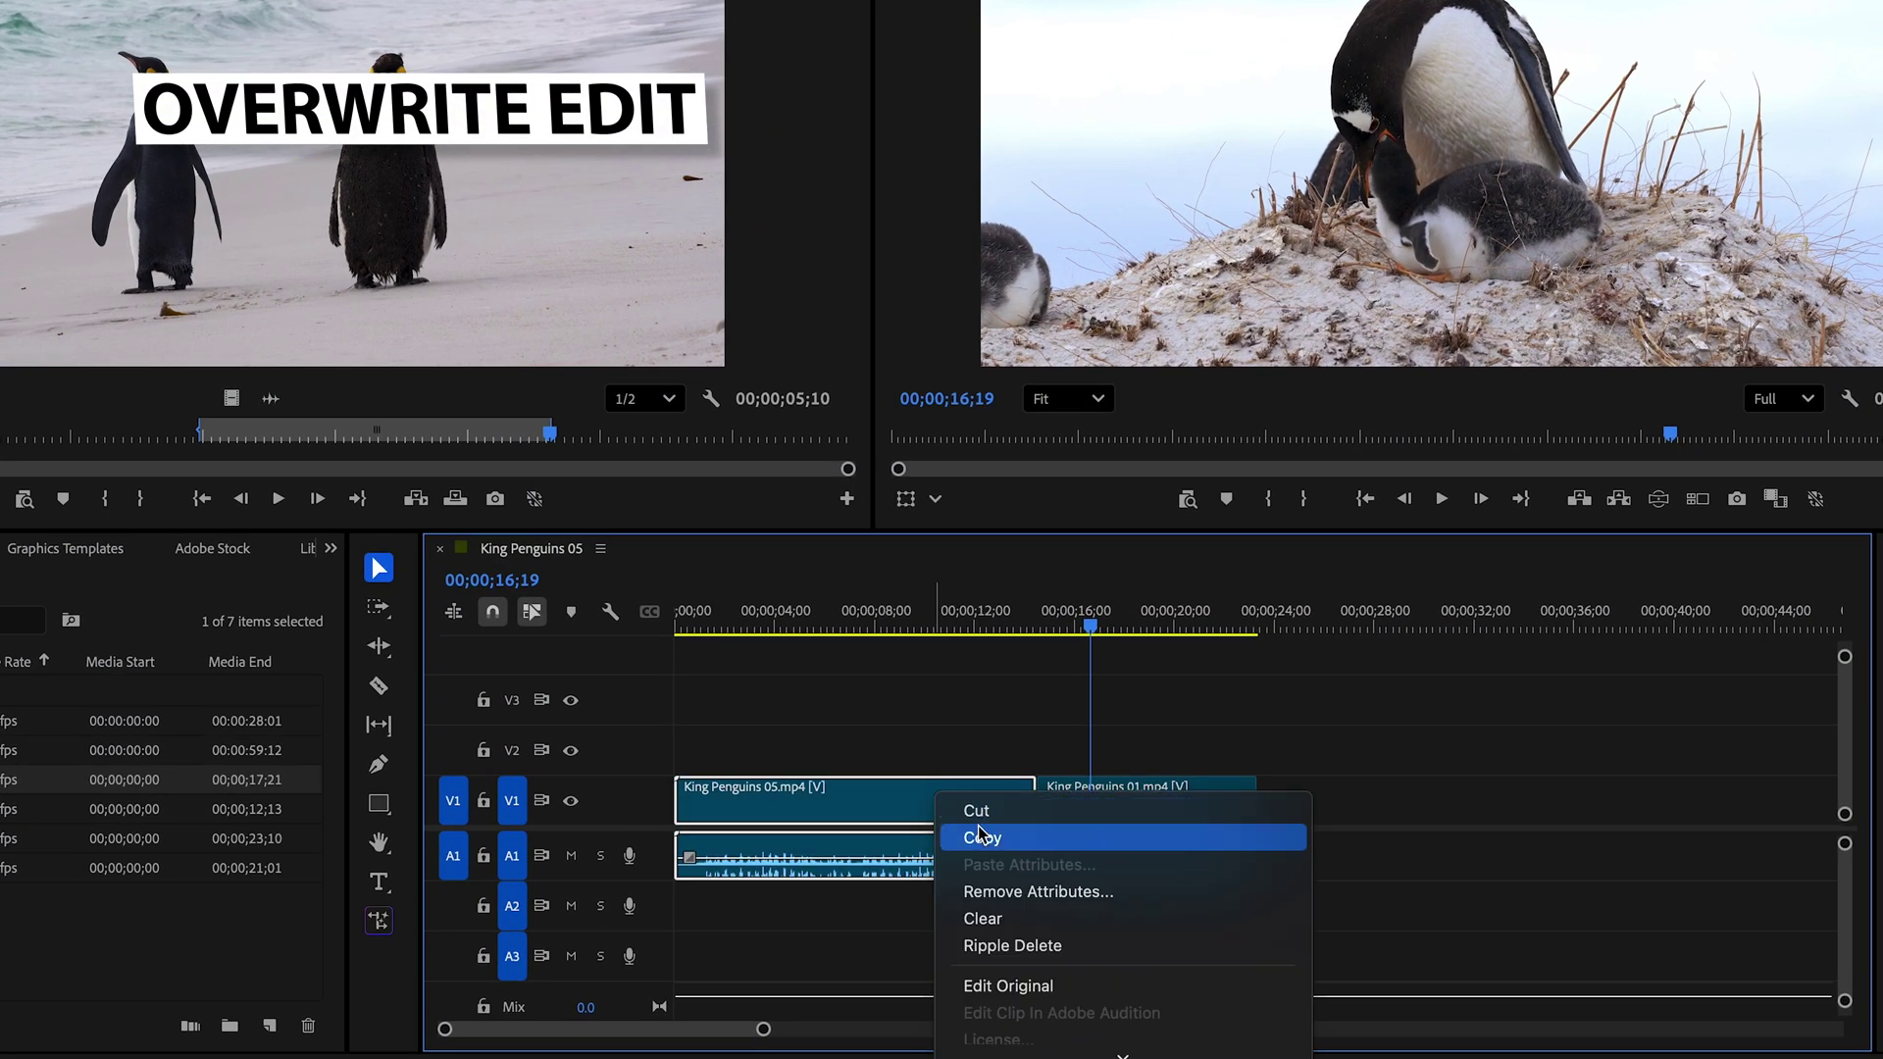
{"action": "scroll", "coordinate": [981, 833], "scroll_direction": "down", "scroll_amount": 10}
{"action": "mouse_move", "coordinate": [1079, 351]}
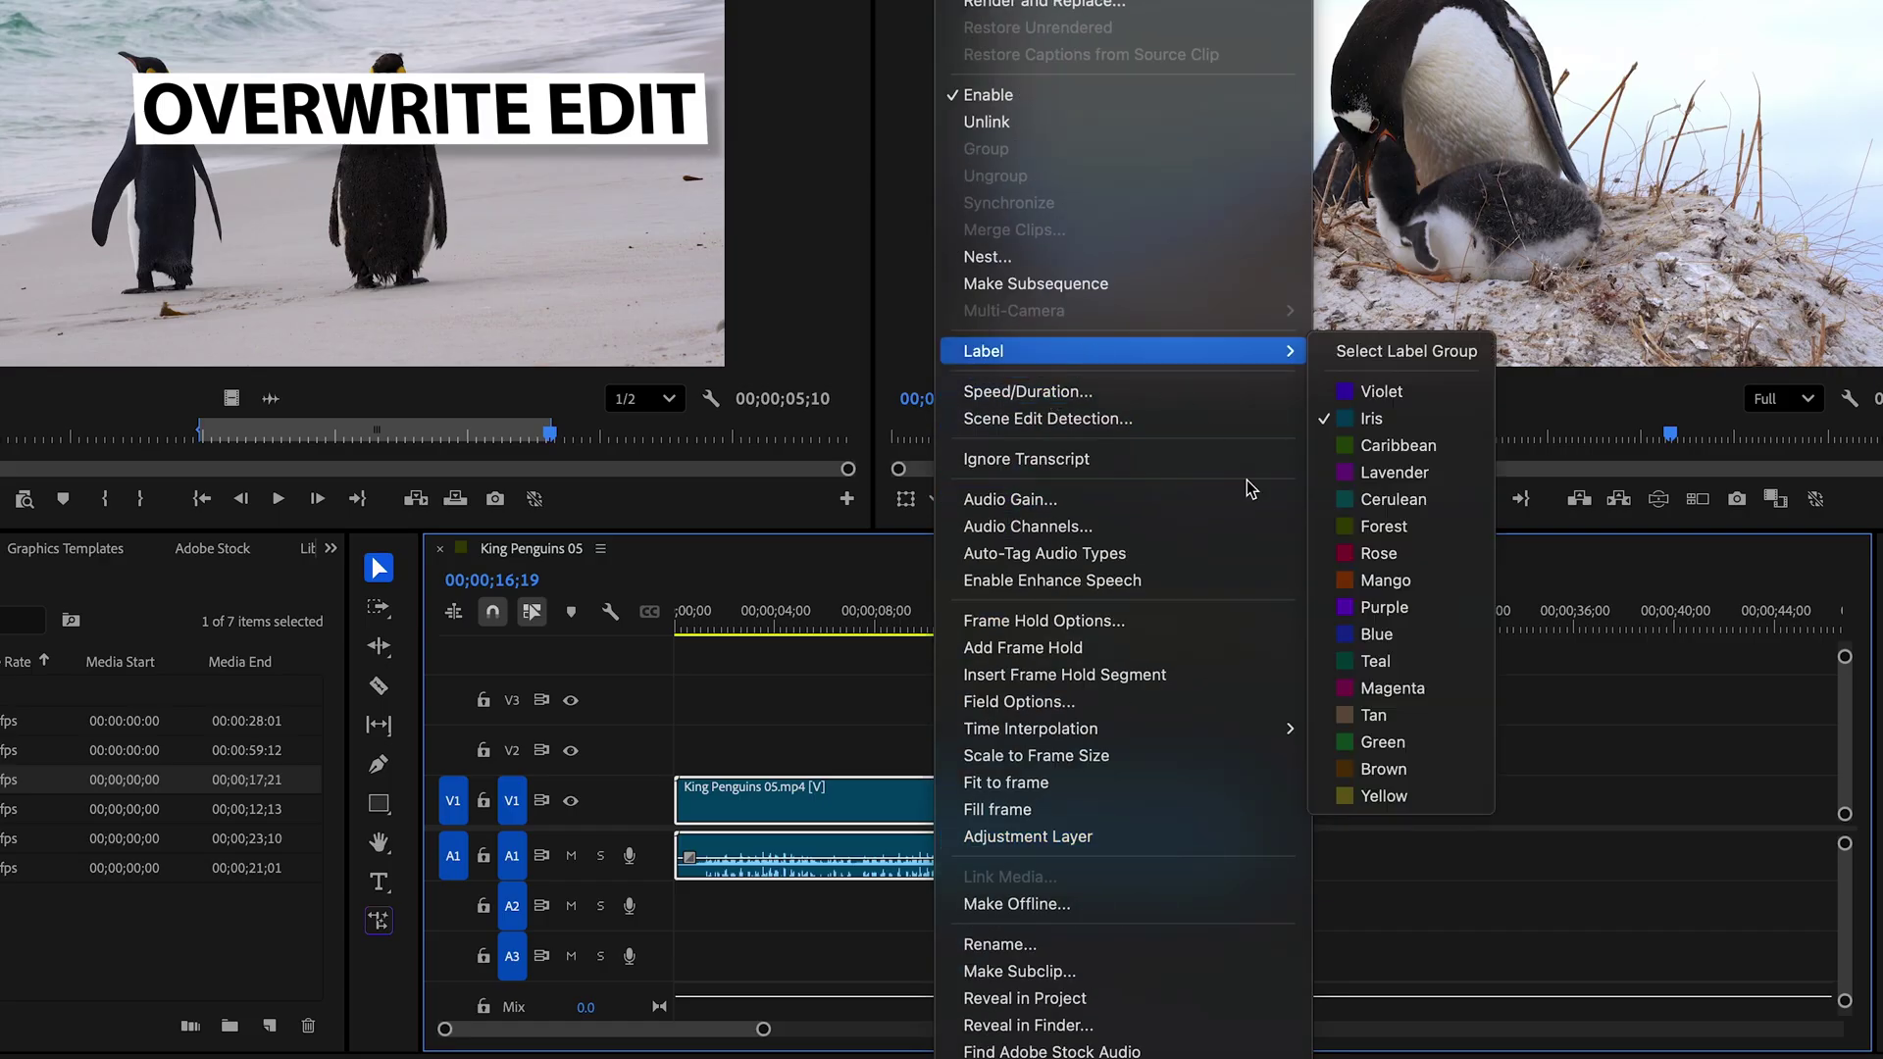
{"action": "left_click", "coordinate": [1384, 795]}
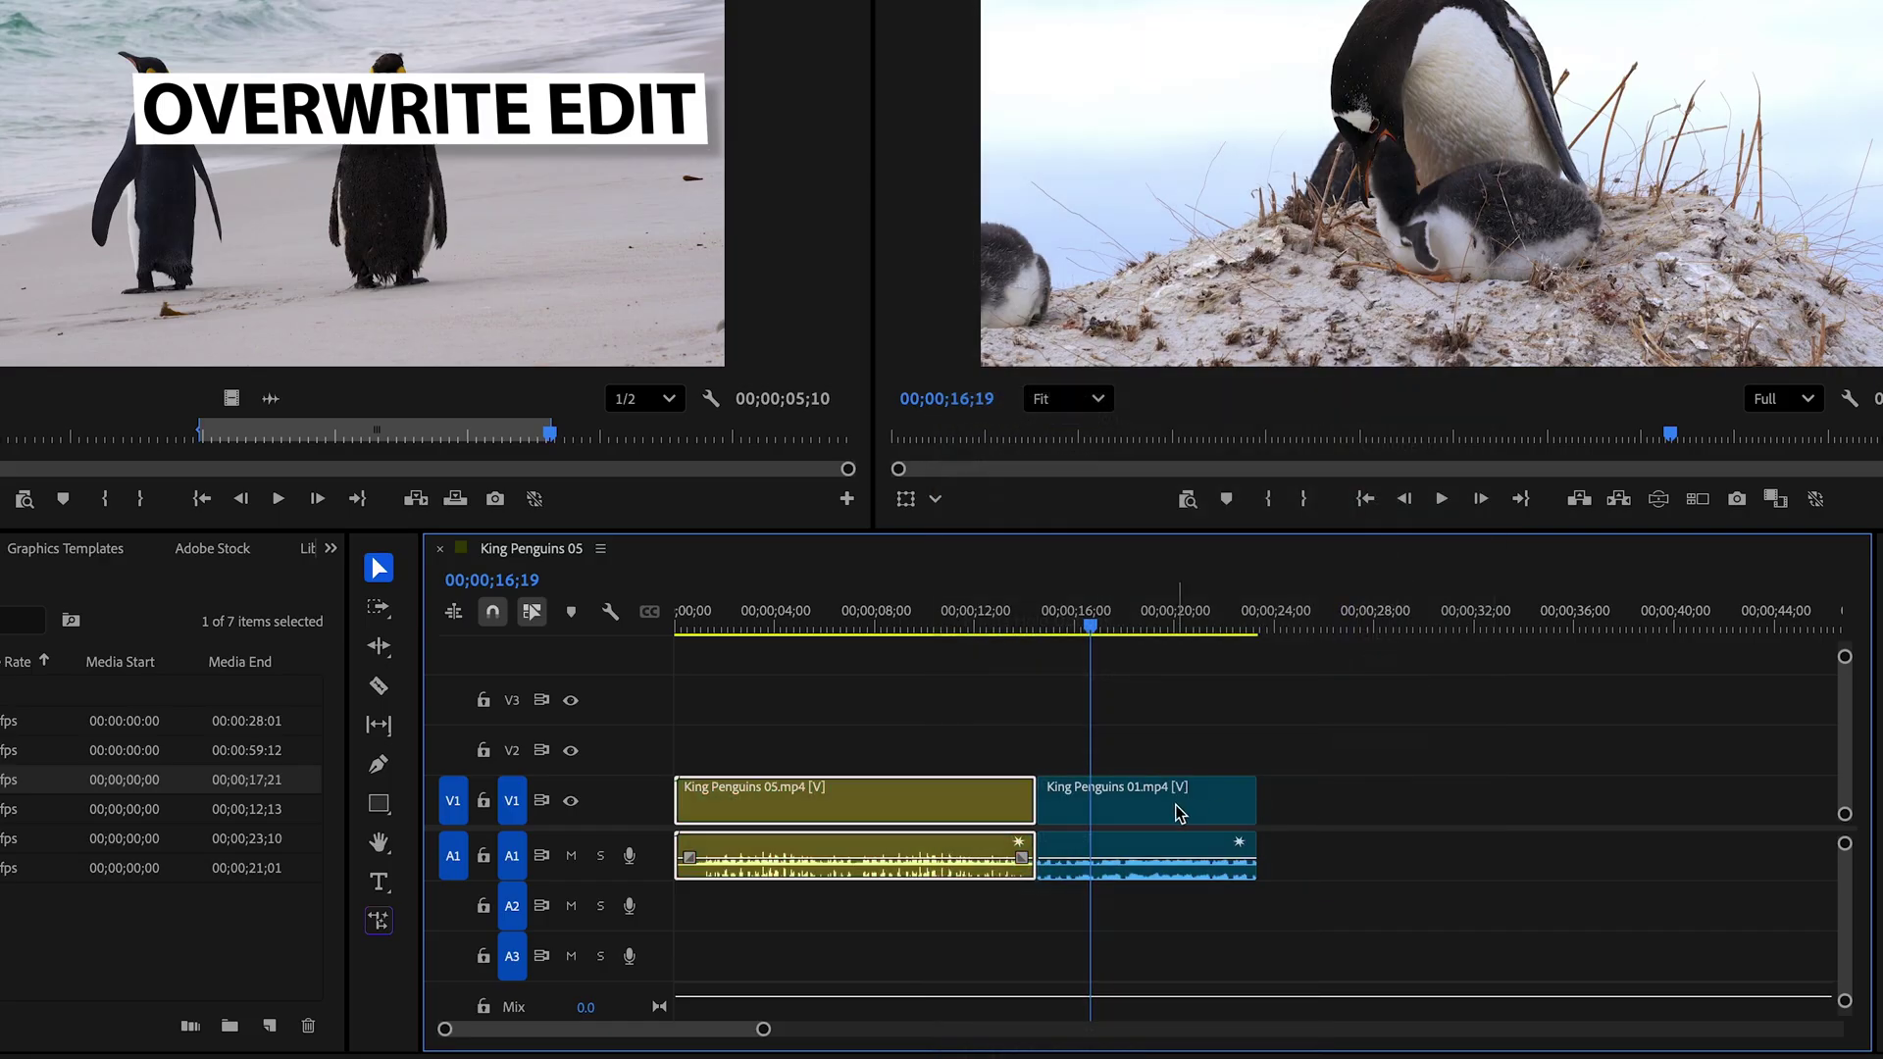
{"action": "right_click", "coordinate": [1180, 813]}
{"action": "scroll", "coordinate": [1271, 888], "scroll_direction": "down", "scroll_amount": 10}
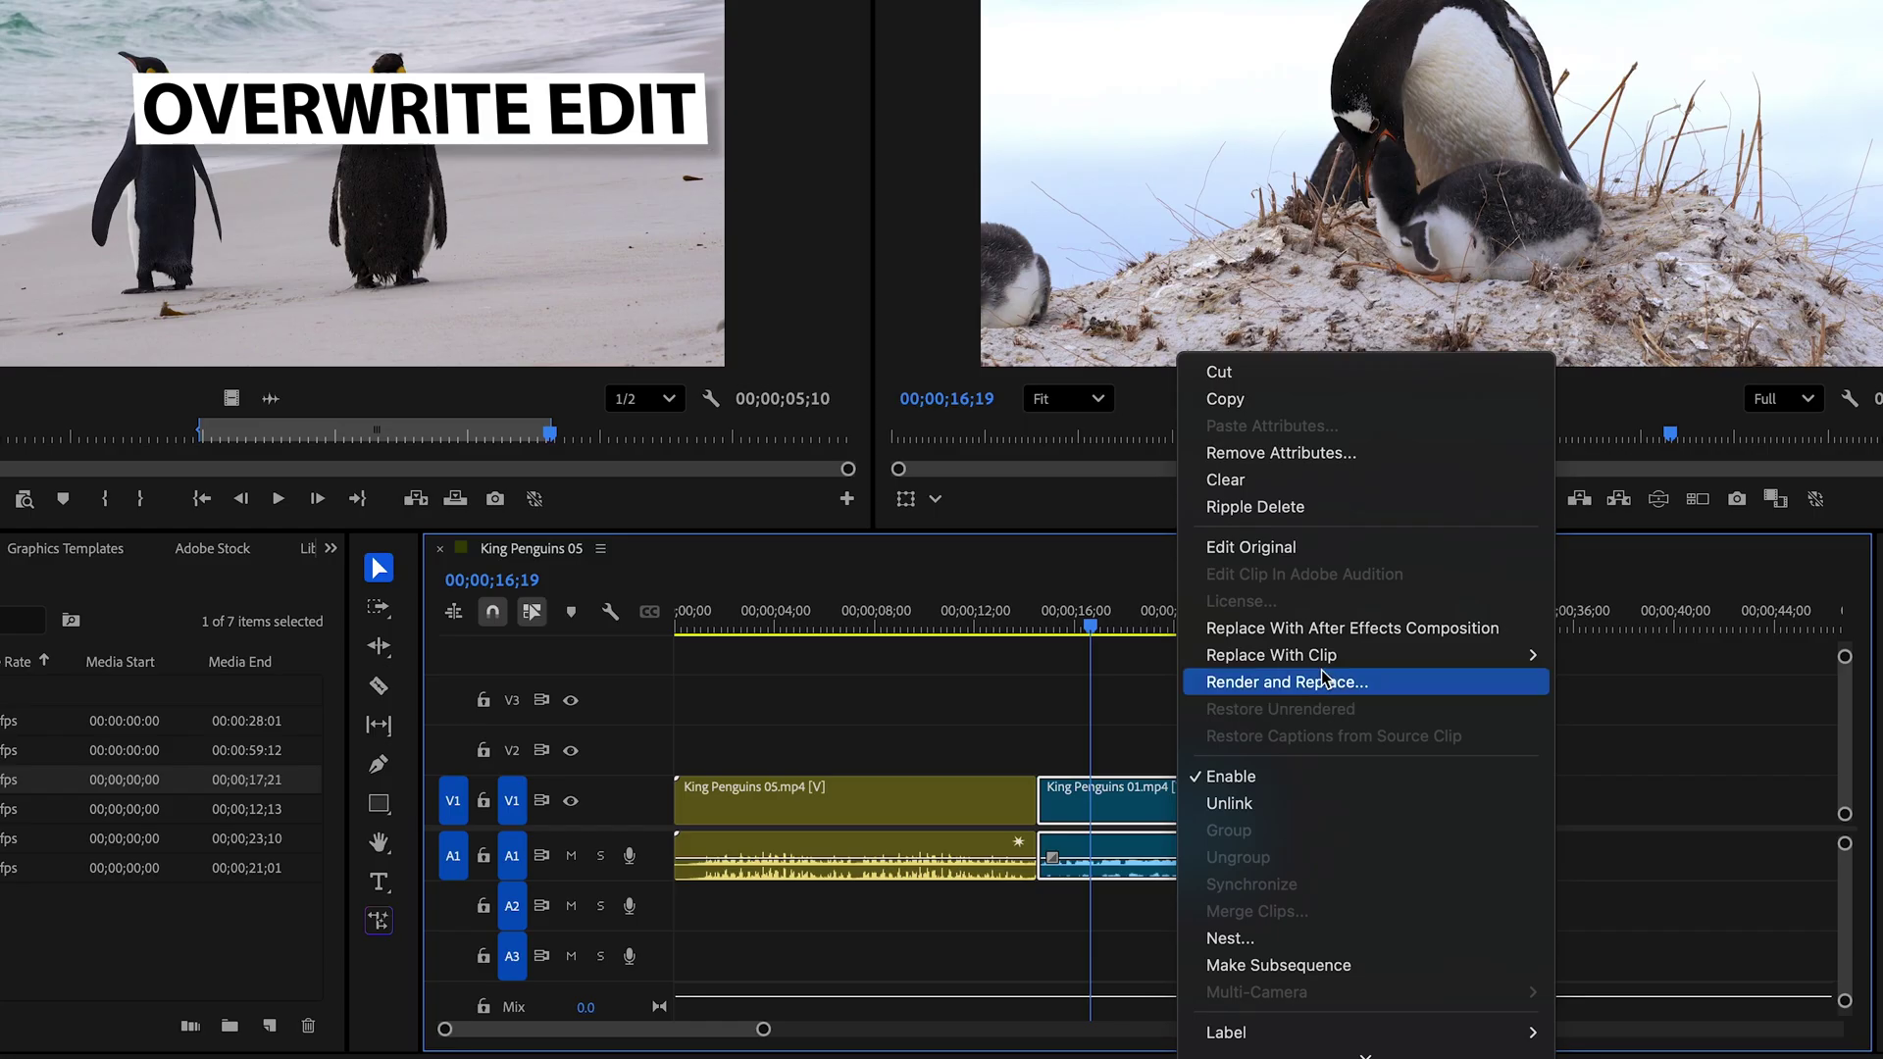
{"action": "scroll", "coordinate": [1322, 677], "scroll_direction": "down", "scroll_amount": 5}
{"action": "mouse_move", "coordinate": [1334, 684]}
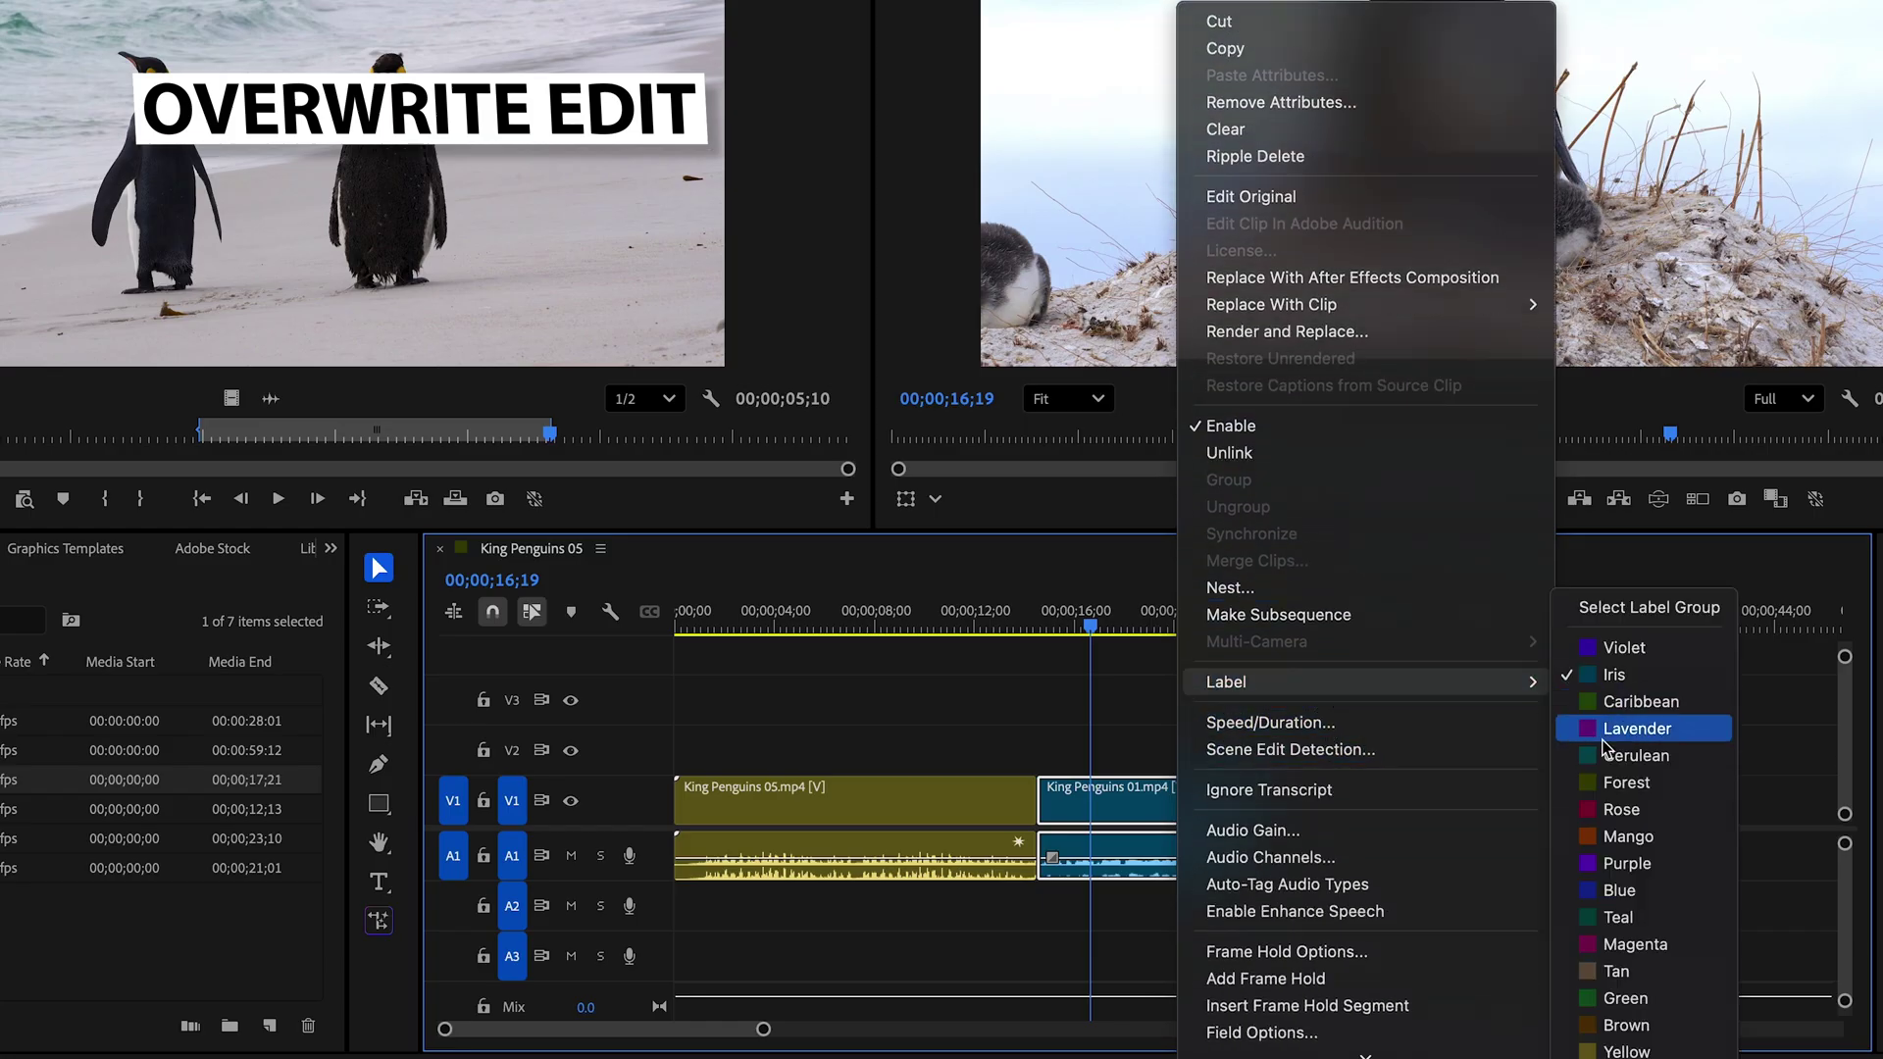
{"action": "left_click", "coordinate": [1621, 810]}
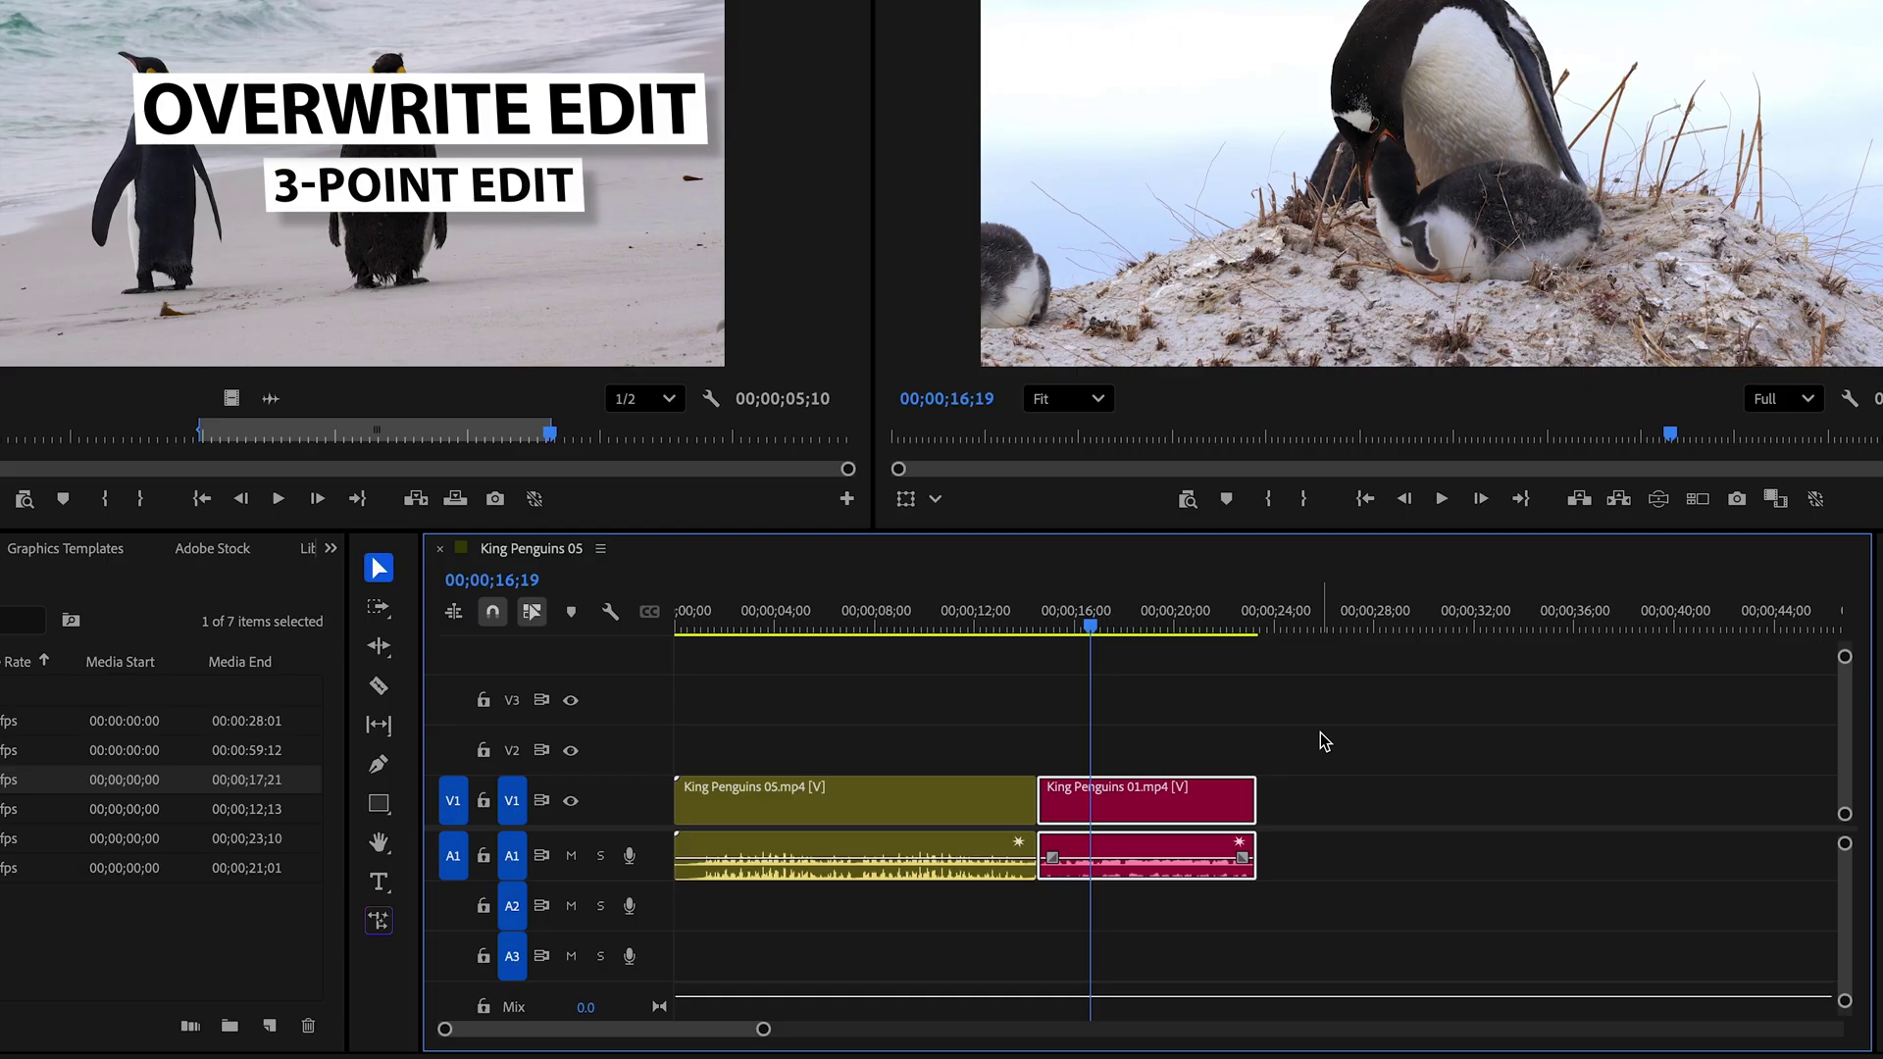
Mark an In to Out range about 00;00;05;05 long in the source clip King Penguins 03.mp4
{"action": "left_click", "coordinate": [164, 432]}
{"action": "key", "text": "i"}
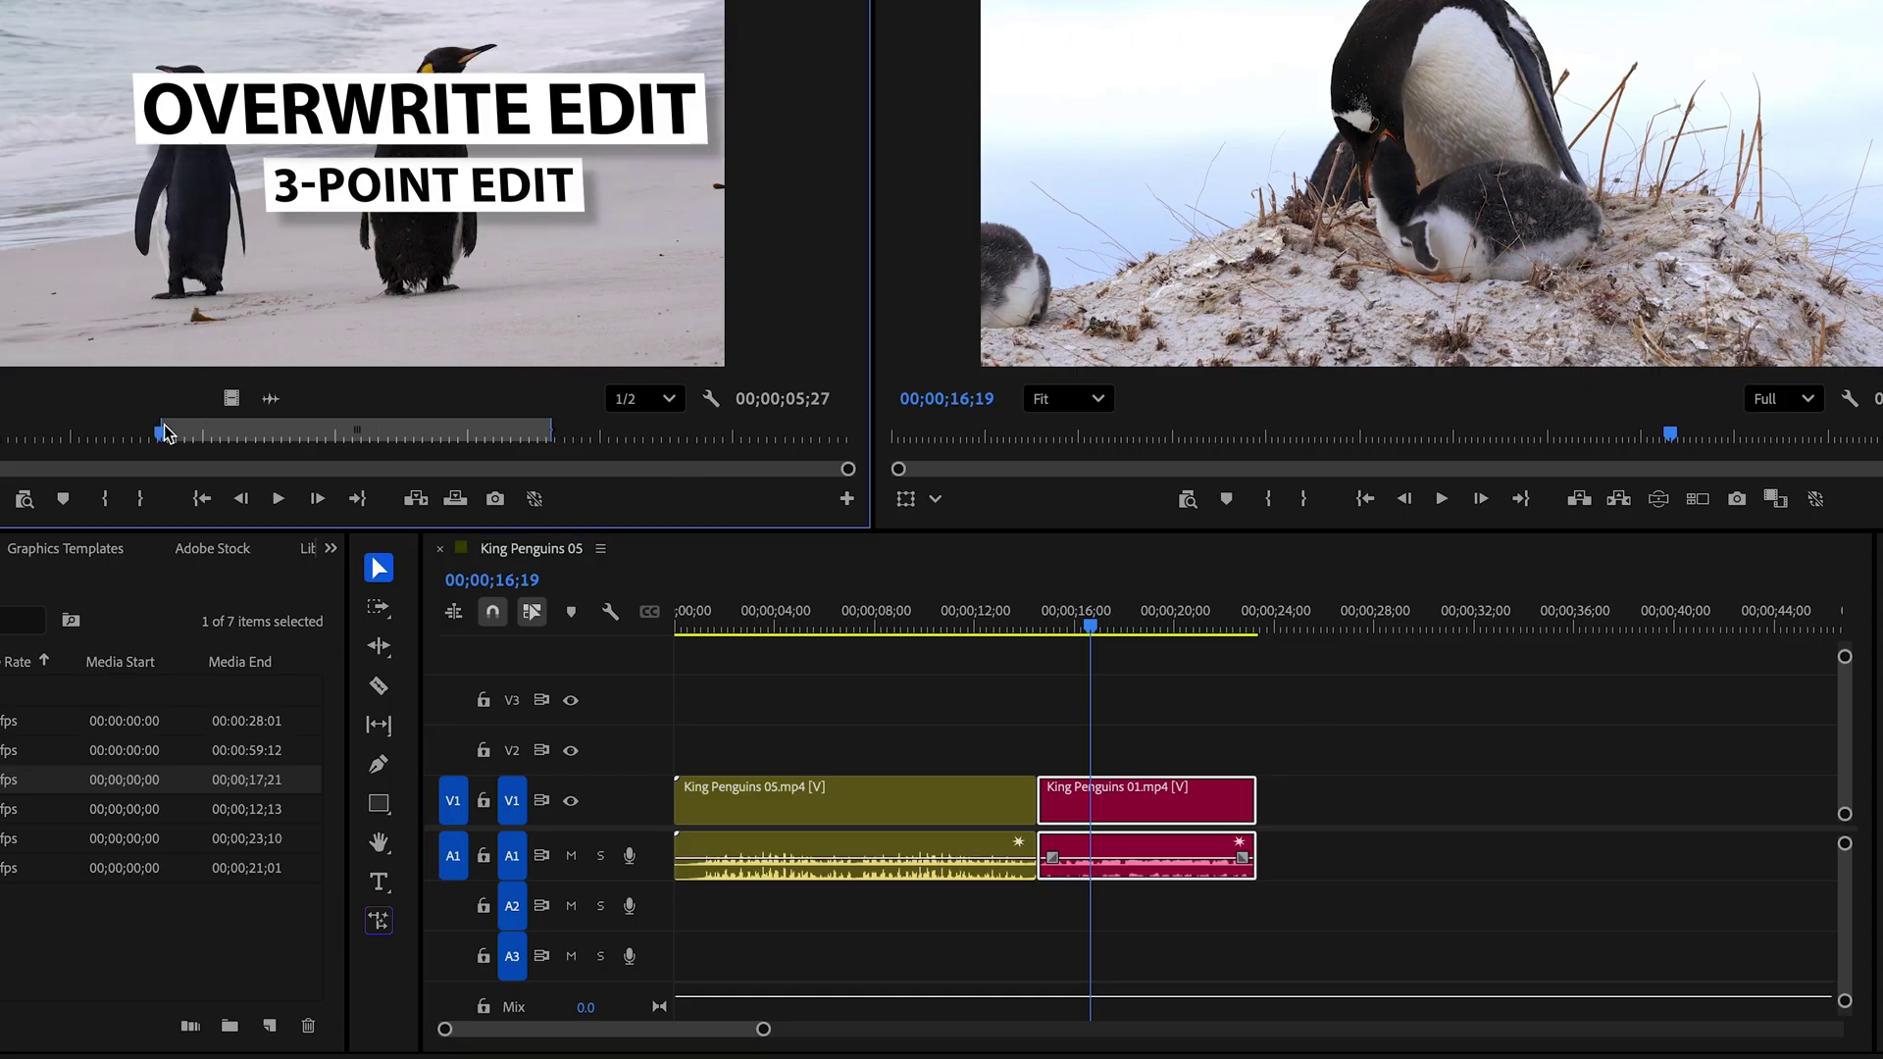
{"action": "left_click", "coordinate": [501, 440]}
{"action": "key", "text": "o"}
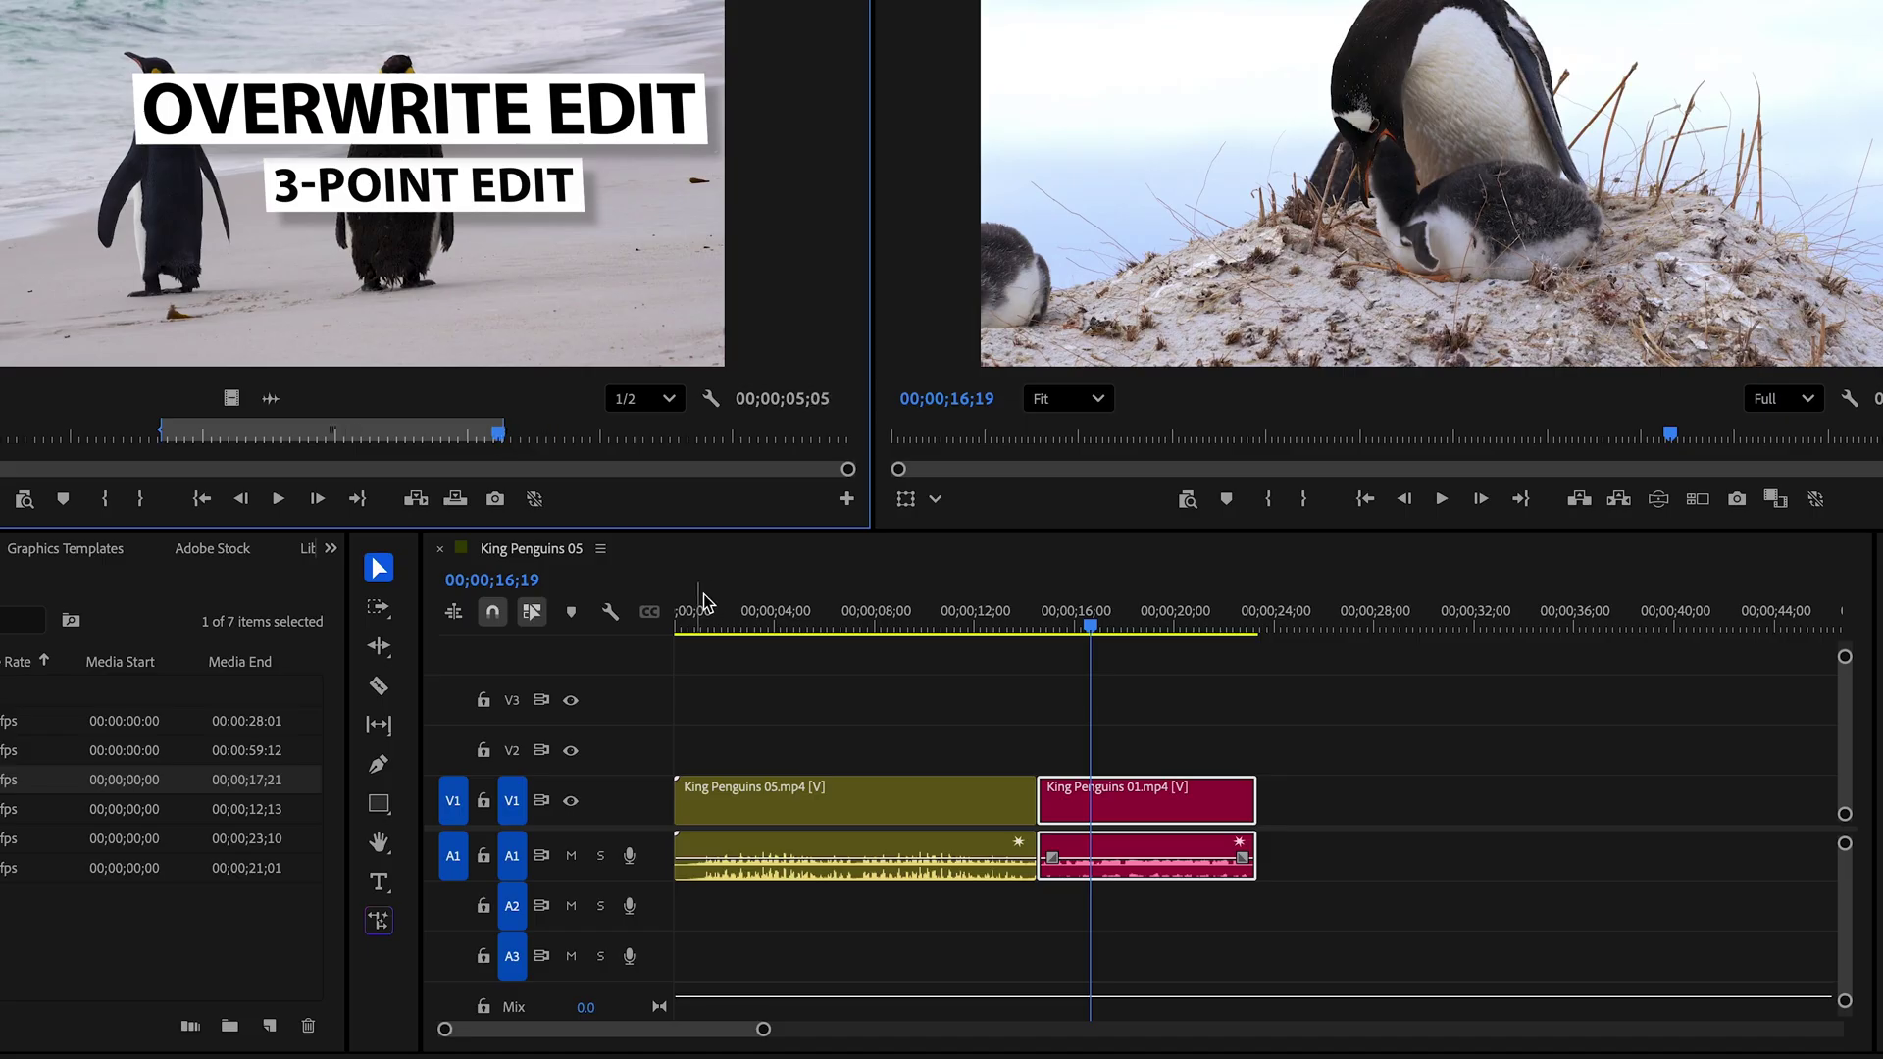
Mark a sequence range from about 00;00;02;00 to 00;00;06;23 over King Penguins 05.mp4, and clear its In and Out points
{"action": "left_click", "coordinate": [724, 624]}
{"action": "left_click", "coordinate": [845, 625]}
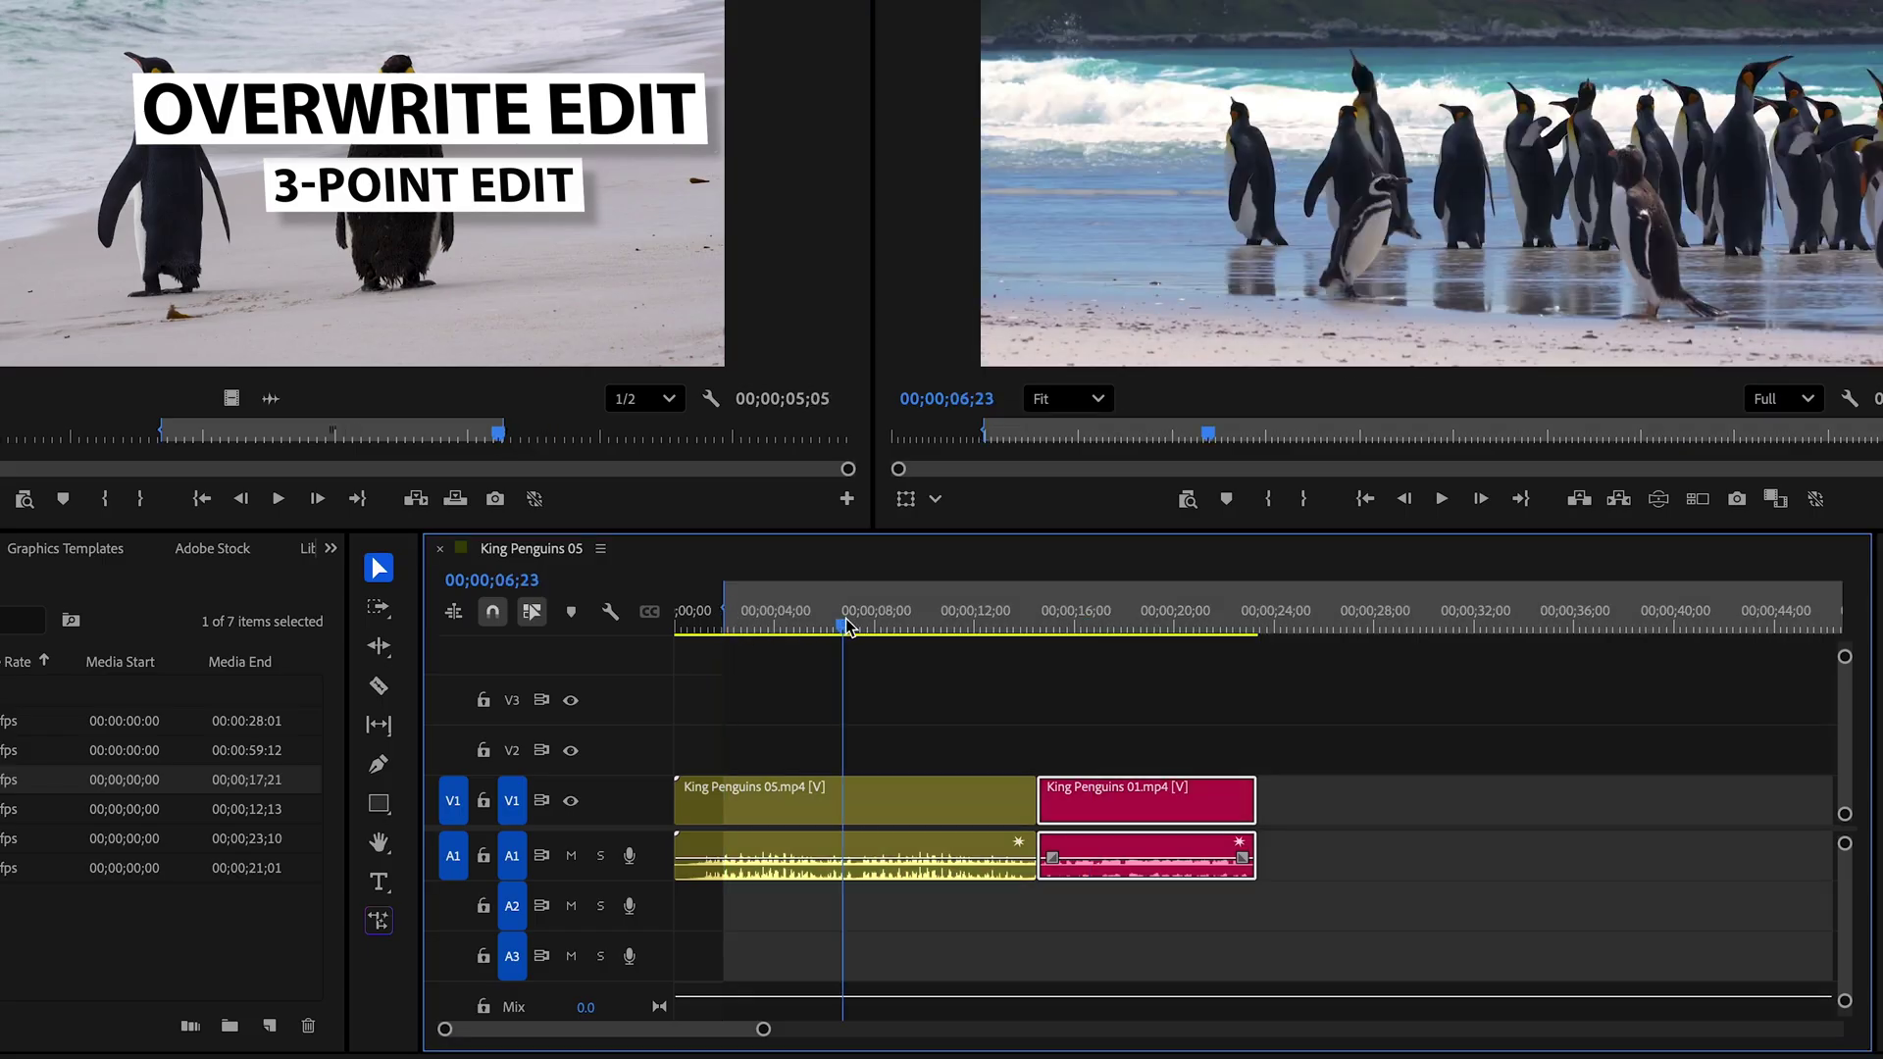
{"action": "key", "text": "o"}
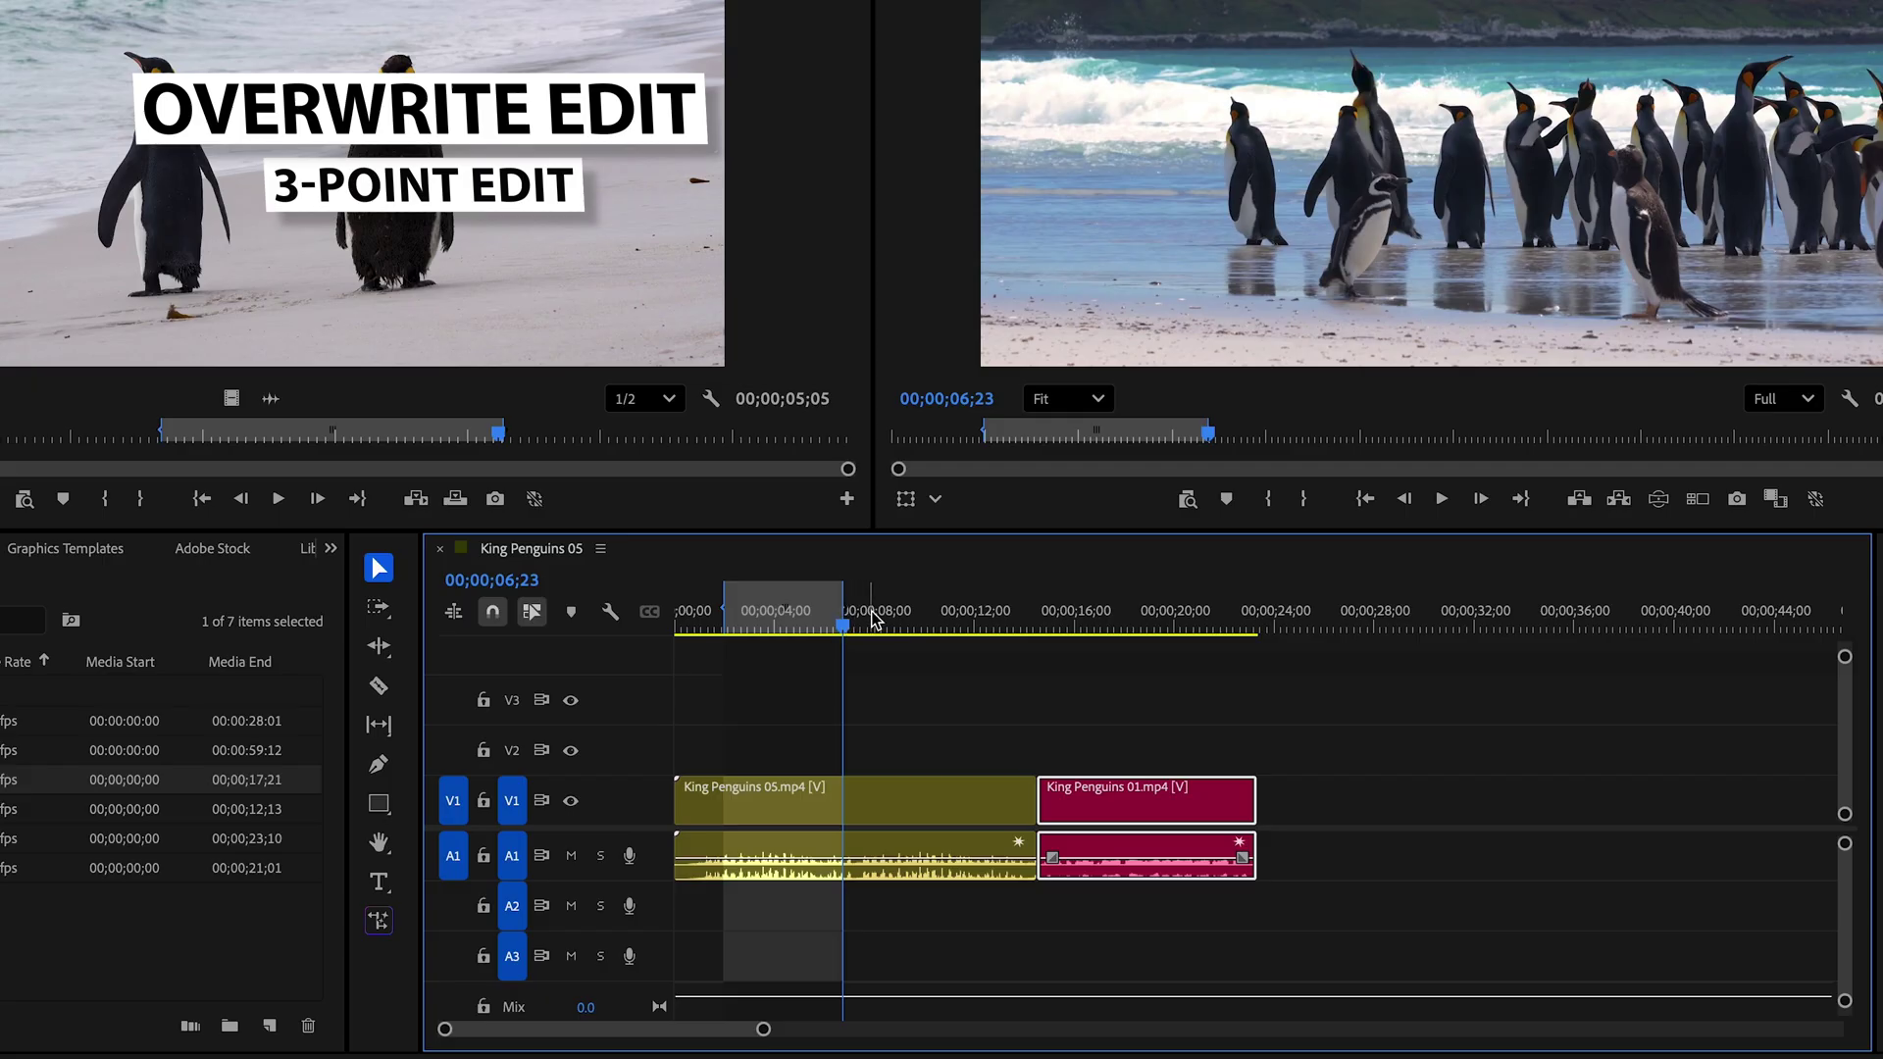
{"action": "right_click", "coordinate": [875, 620]}
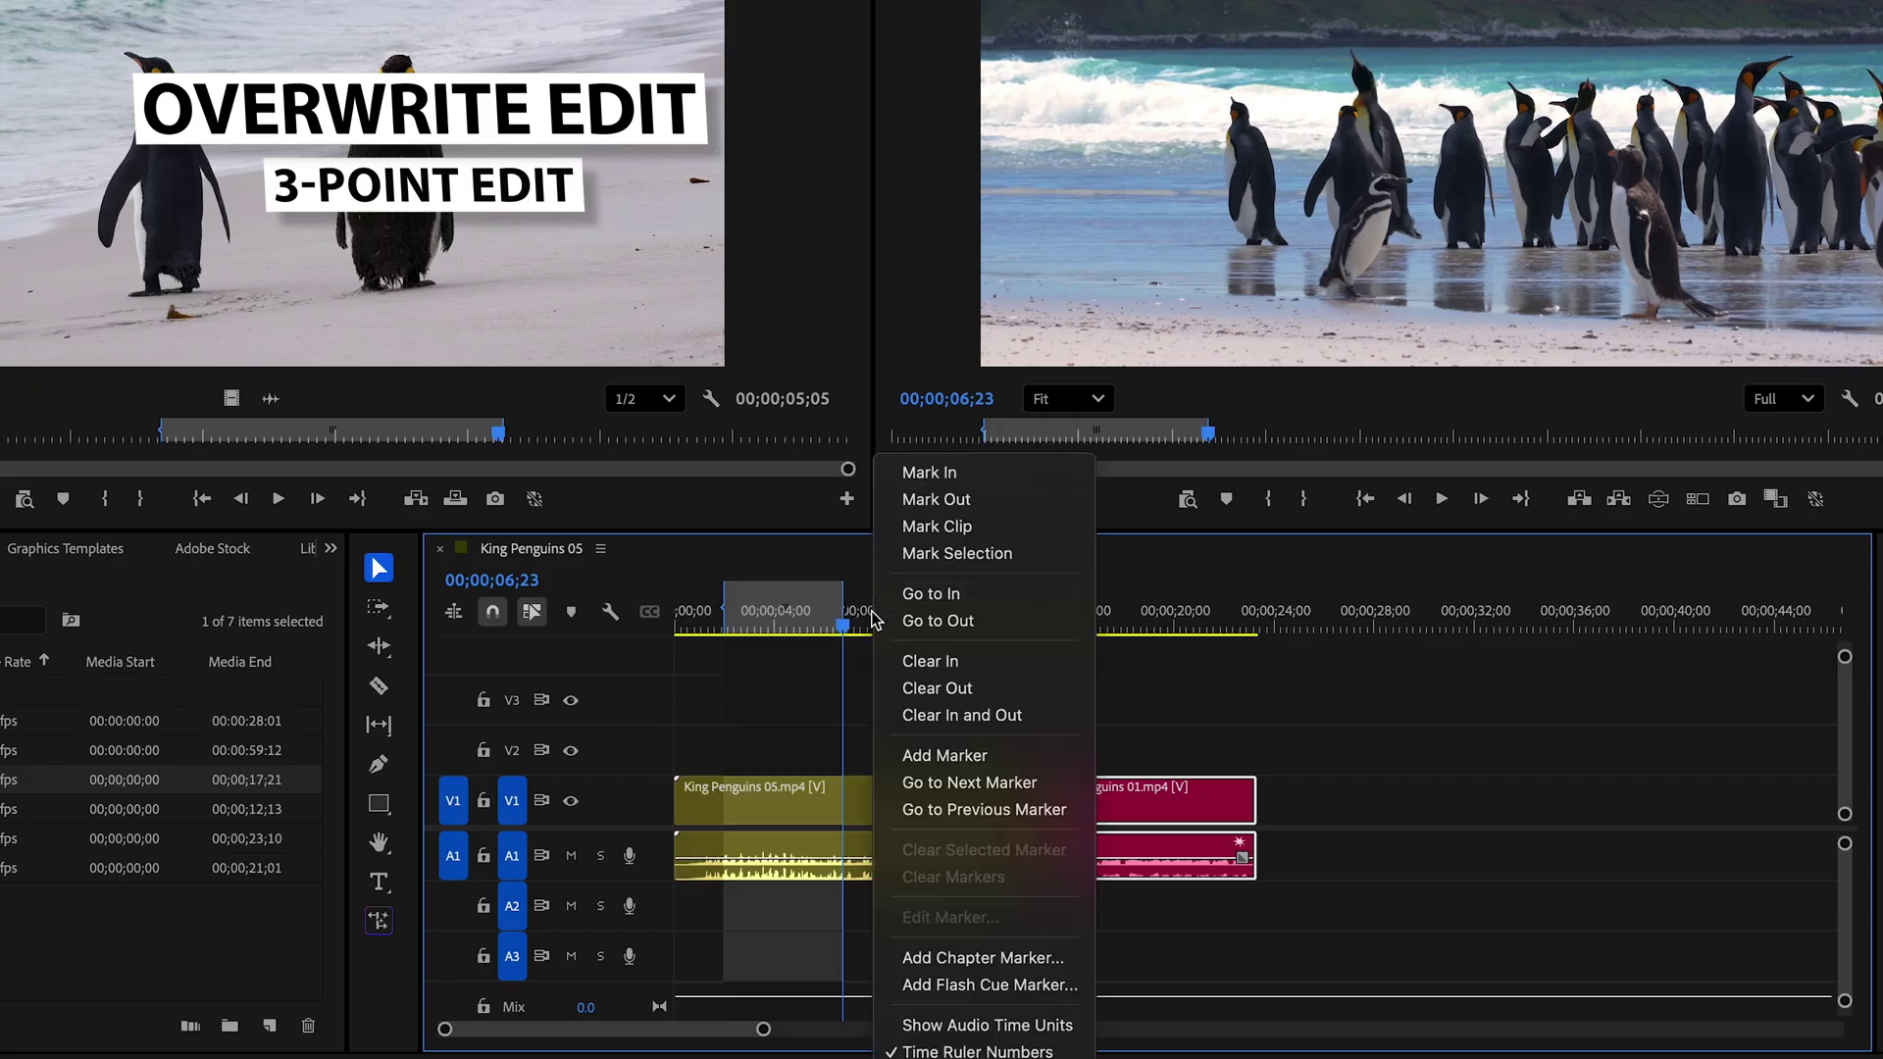
{"action": "left_click", "coordinate": [961, 716]}
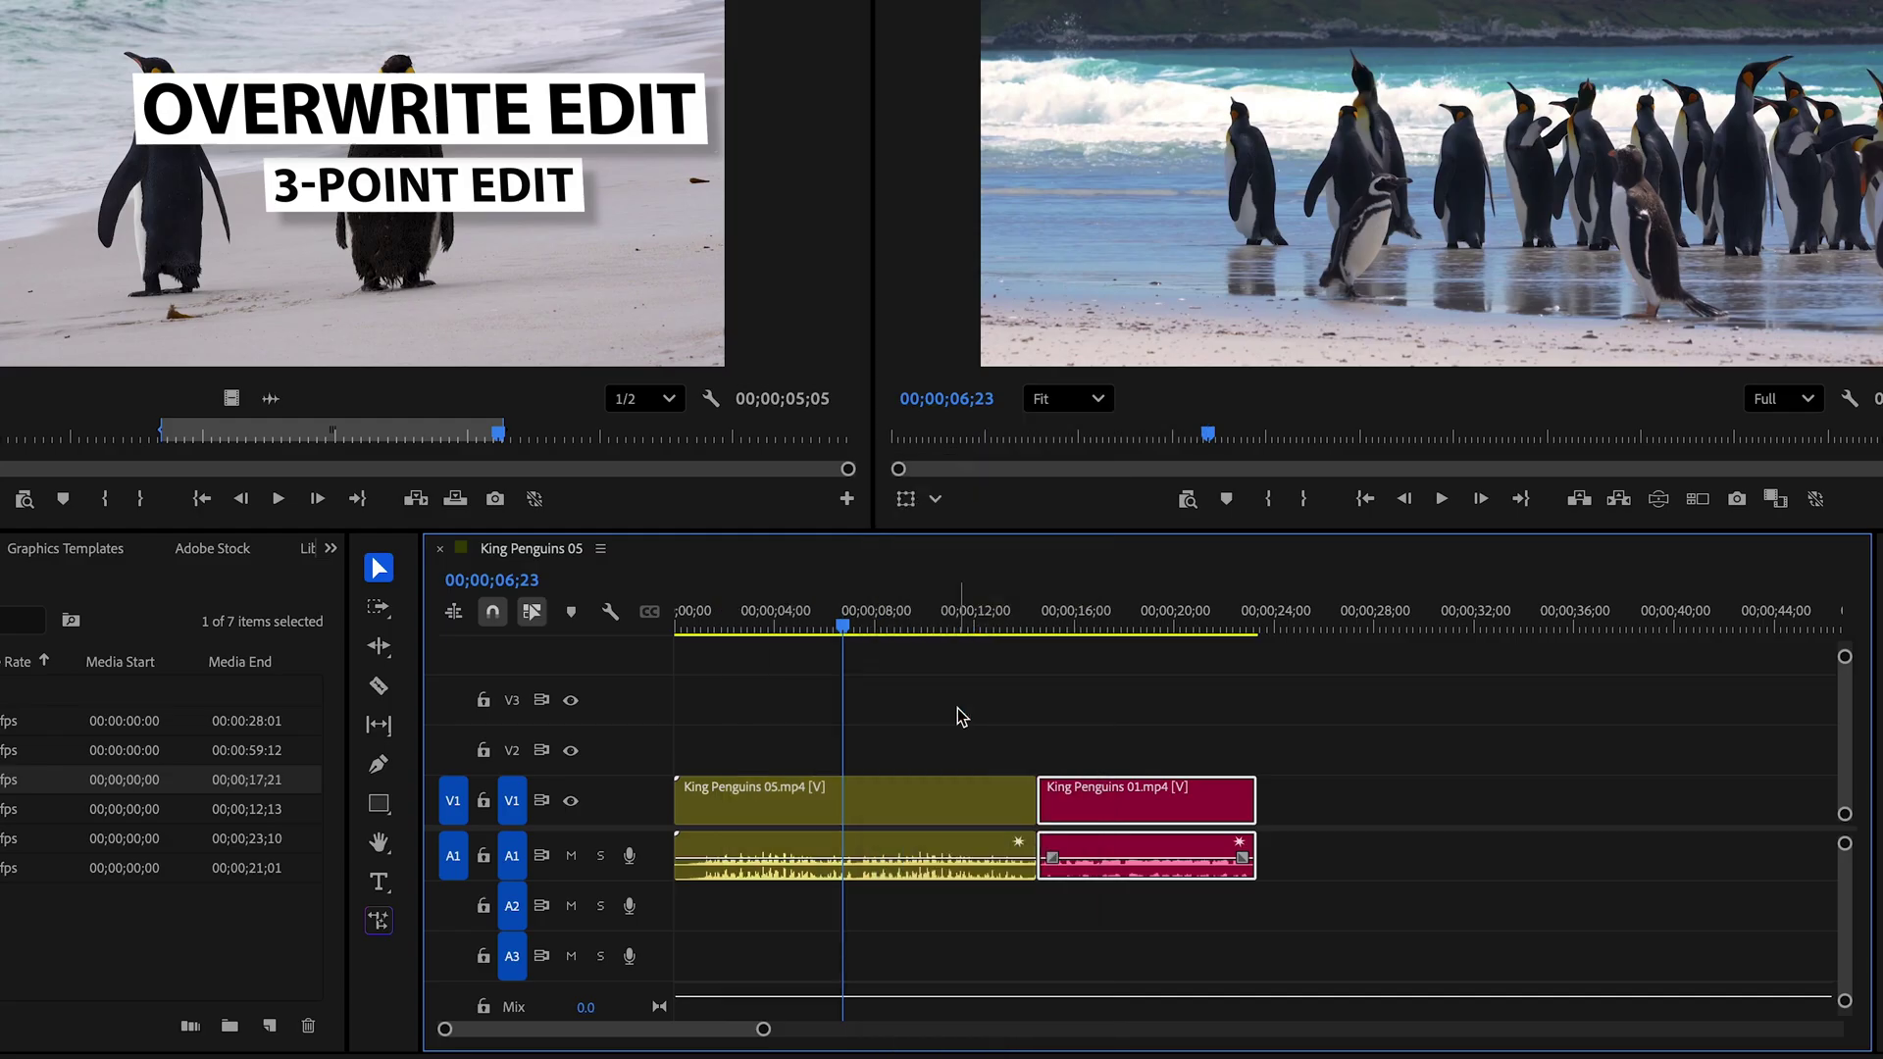
Mark an In to Out range about 00;00;05;07 long in King Penguins 03.mp4, with the Out point at 00;00;12;25
{"action": "left_click", "coordinate": [179, 437]}
{"action": "key", "text": "i"}
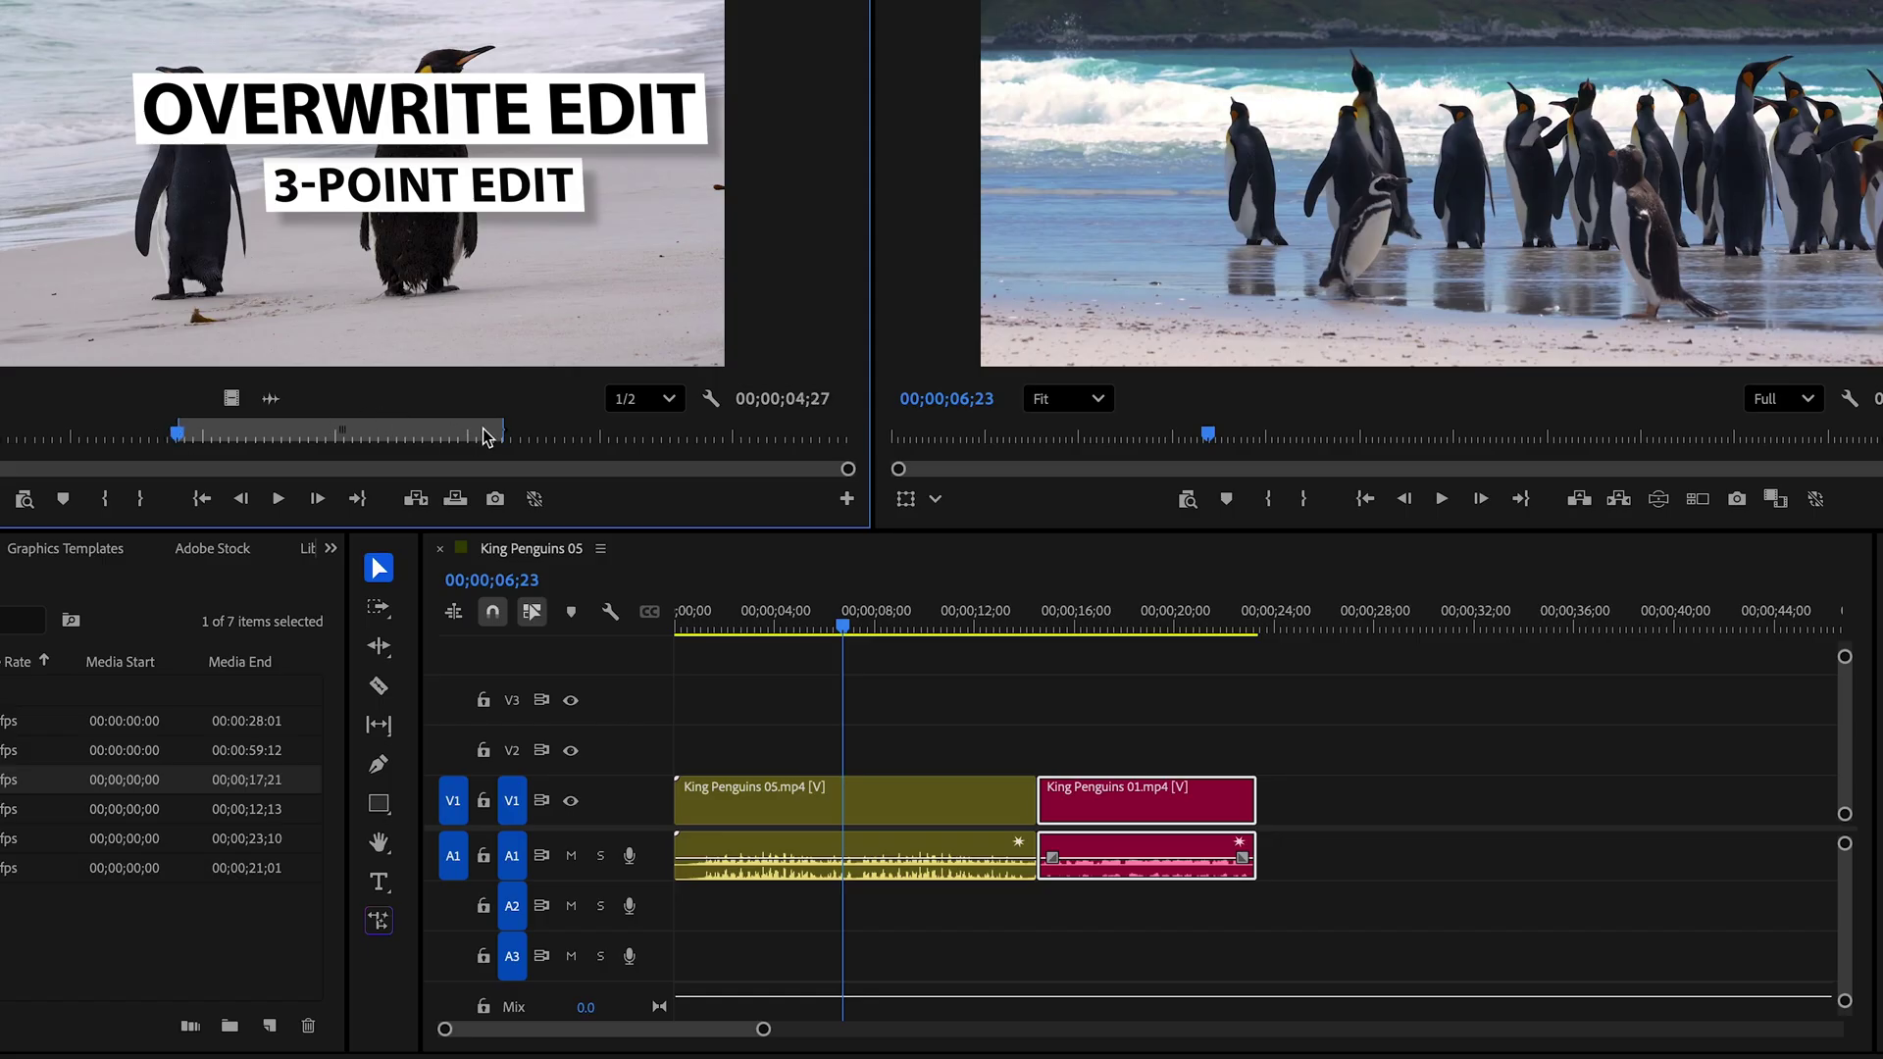
{"action": "left_click", "coordinate": [524, 434]}
{"action": "key", "text": "o"}
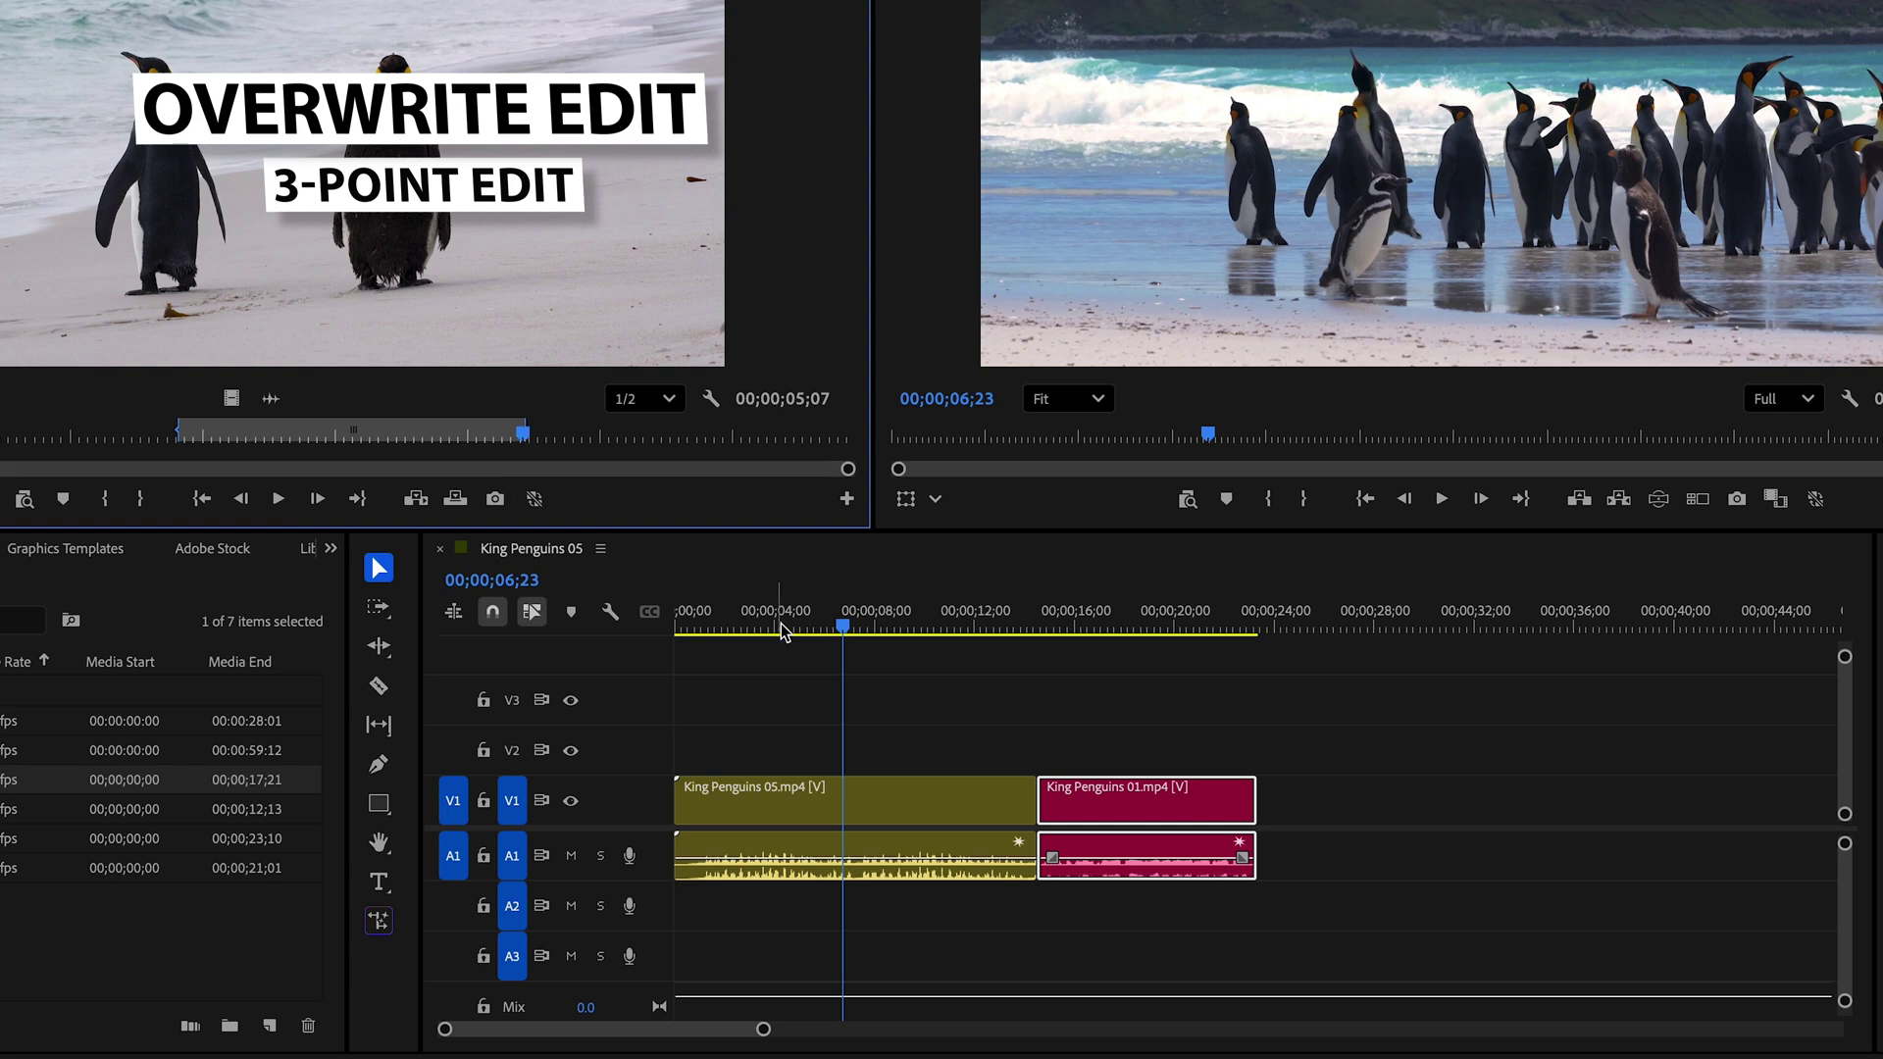
Set a sequence In point at 00;00;02;21 and overwrite from there with the marked King Penguins 03.mp4 range
{"action": "left_click_drag", "start_coordinate": [778, 627], "coordinate": [746, 629]}
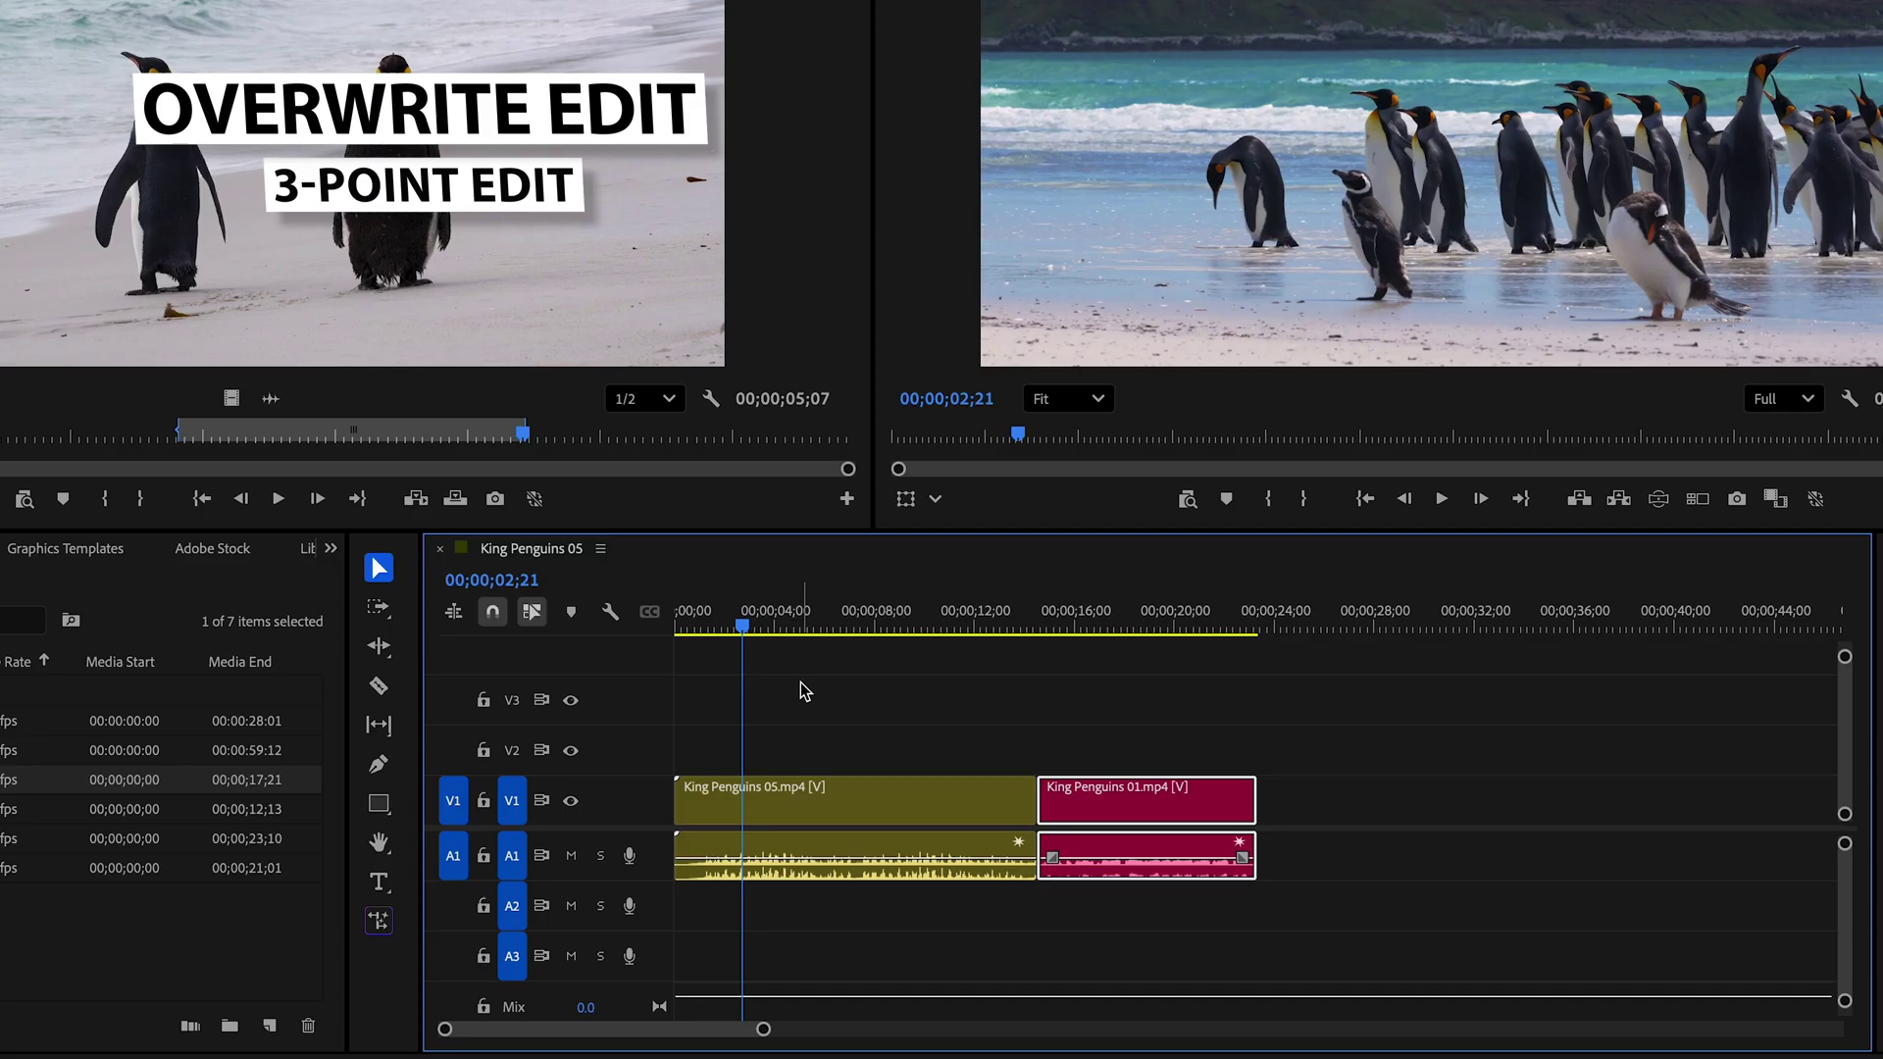
{"action": "key", "text": "i"}
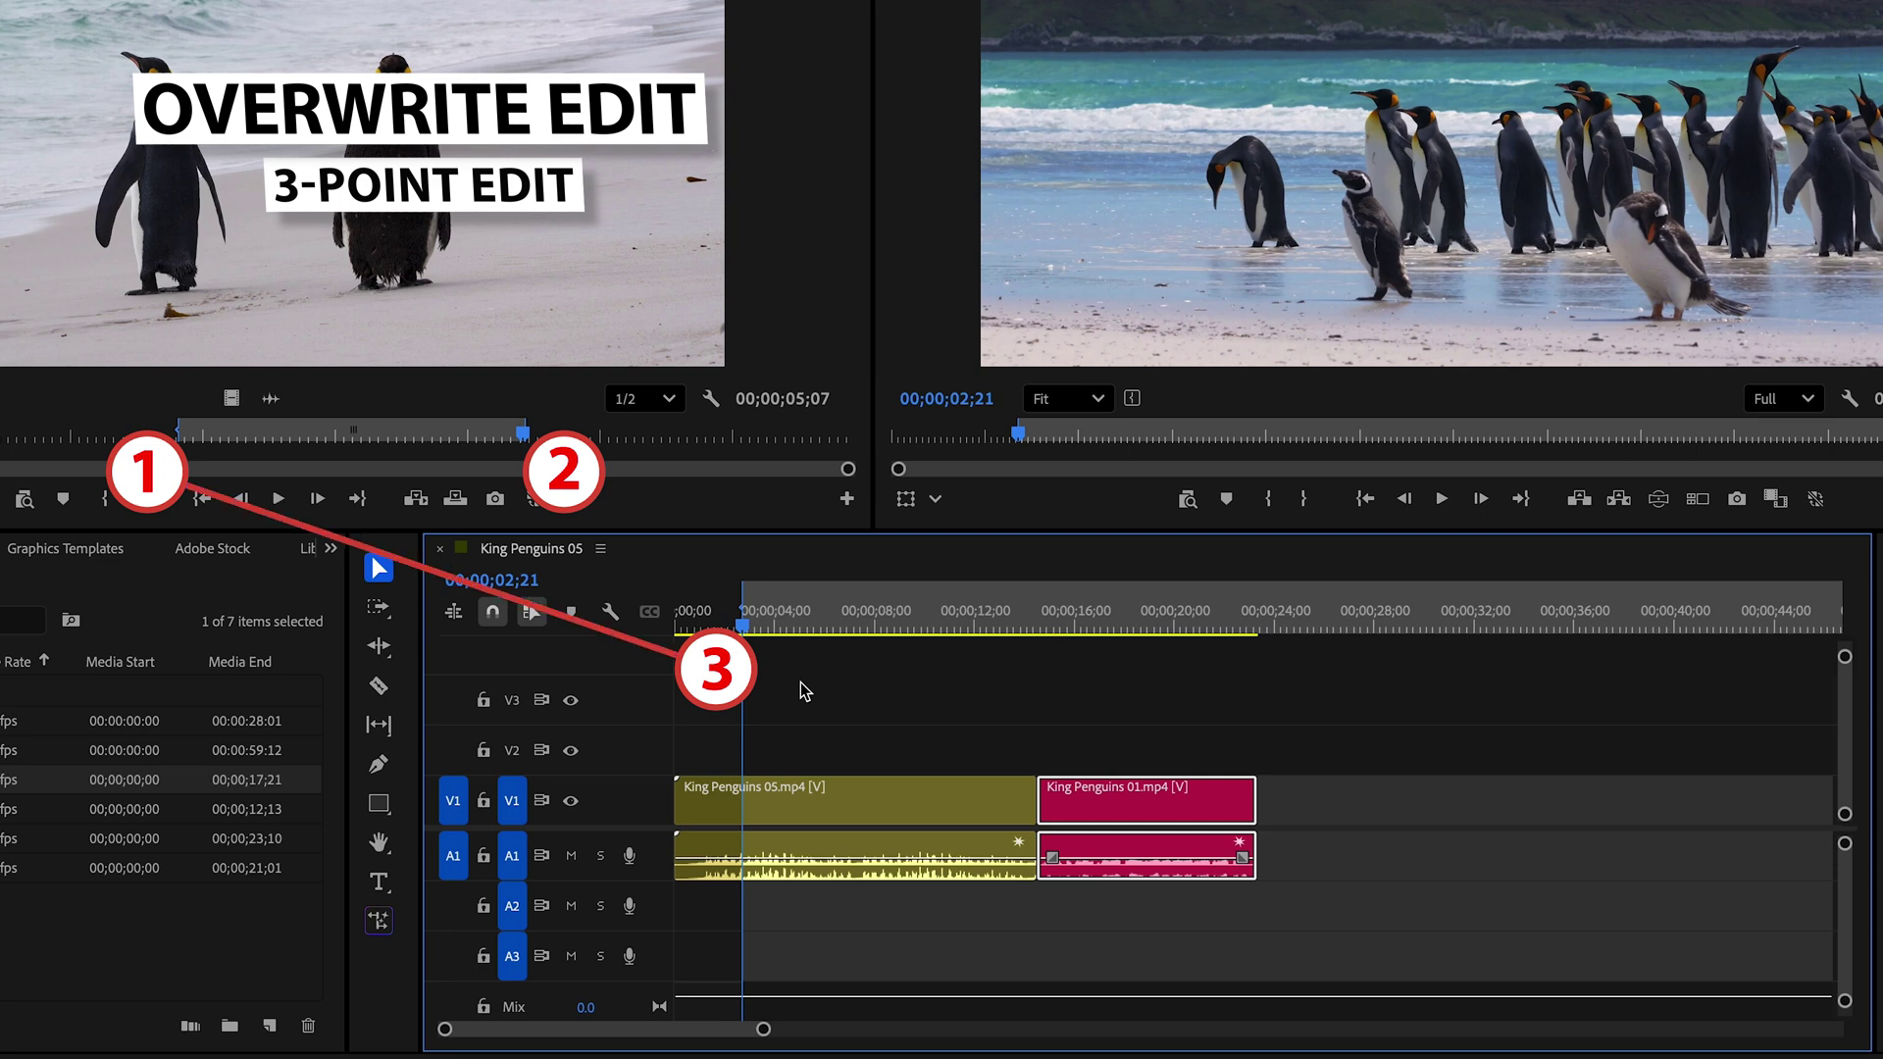
{"action": "left_click", "coordinate": [458, 505]}
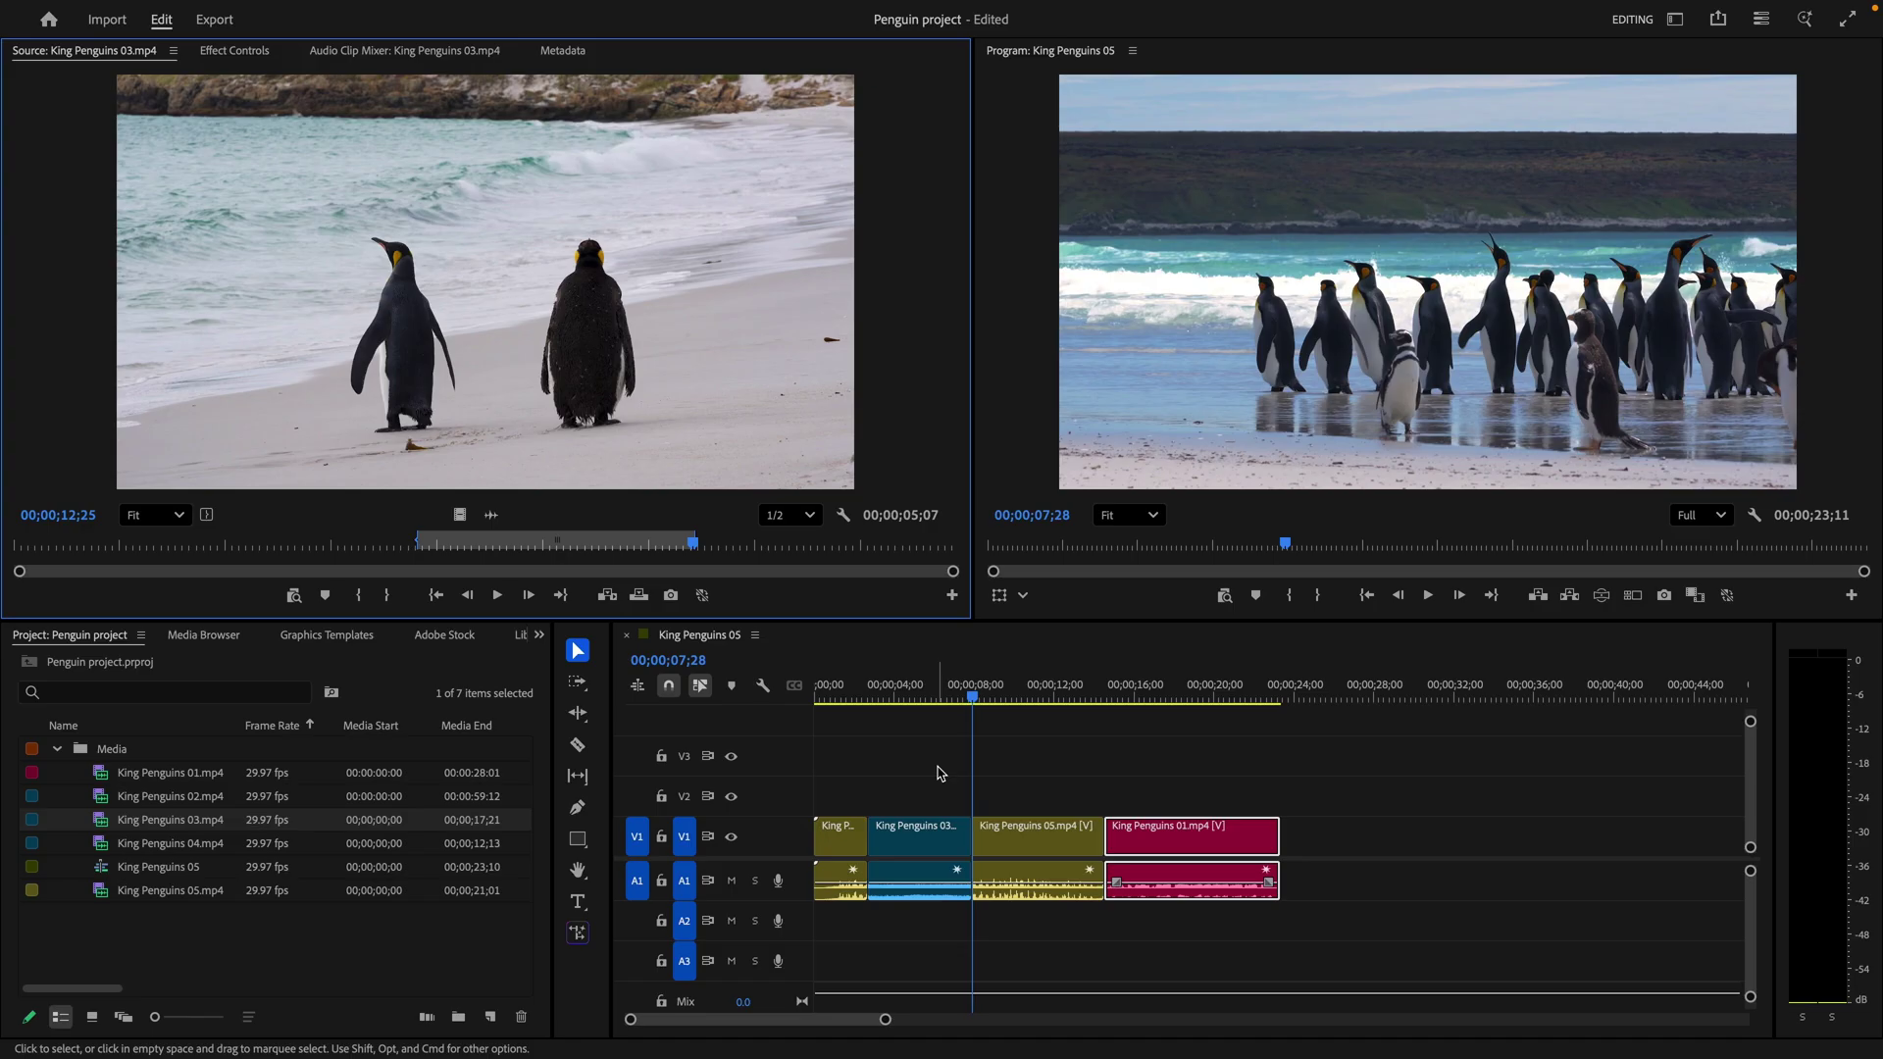
Undo the overwrite edit and clear the sequence's In and Out points
{"action": "key", "text": "super+z"}
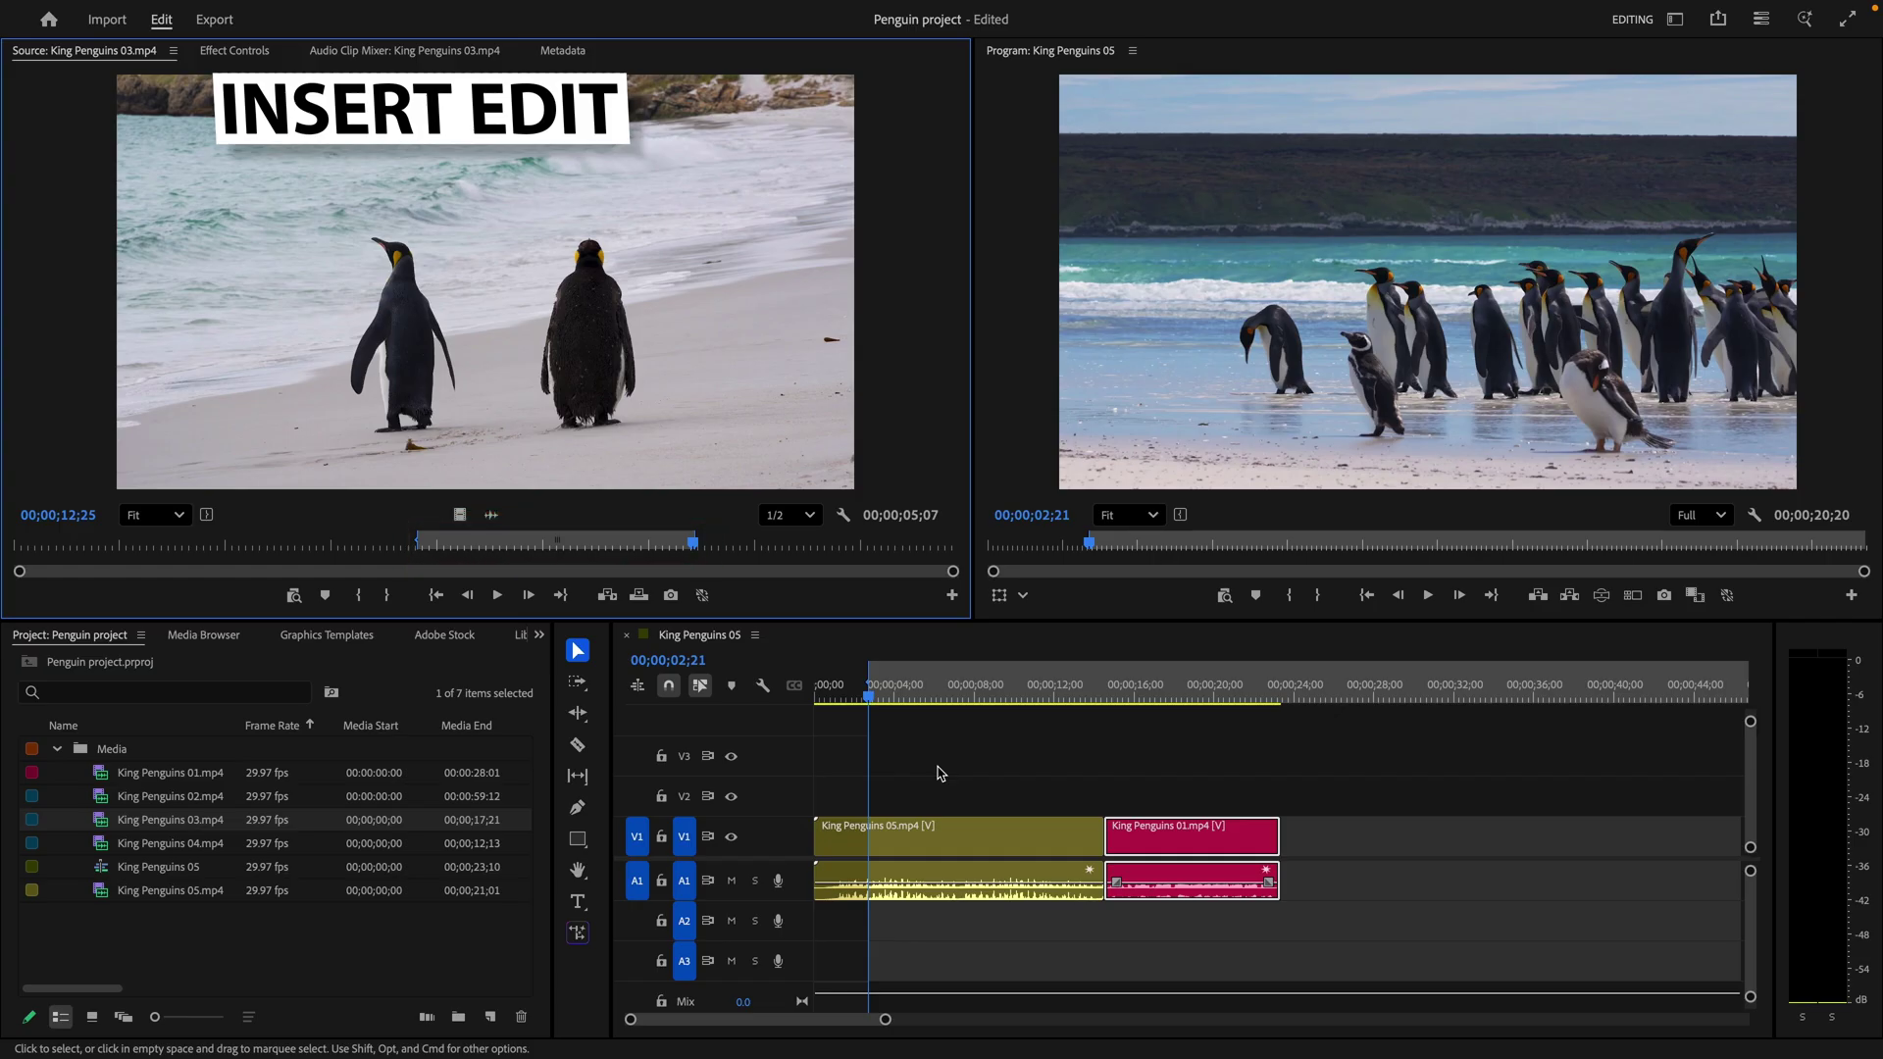
{"action": "right_click", "coordinate": [941, 694]}
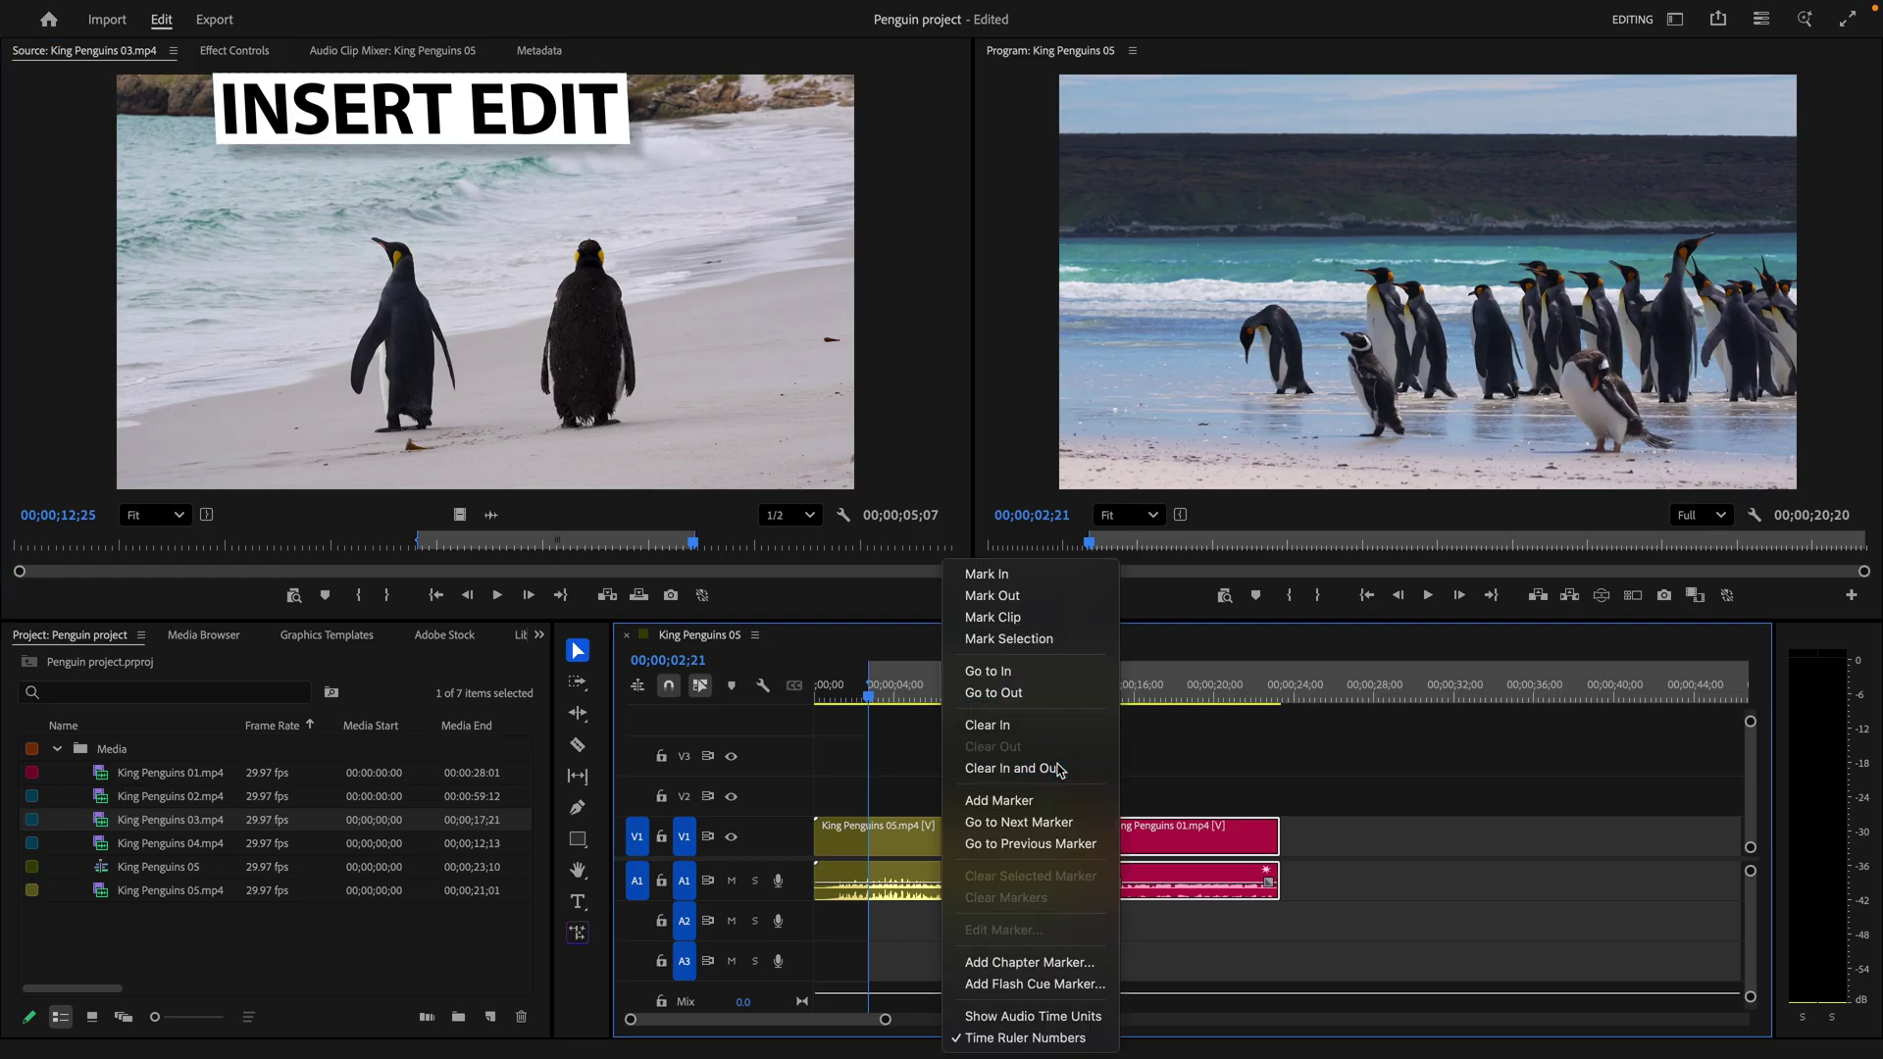
{"action": "left_click", "coordinate": [1059, 769]}
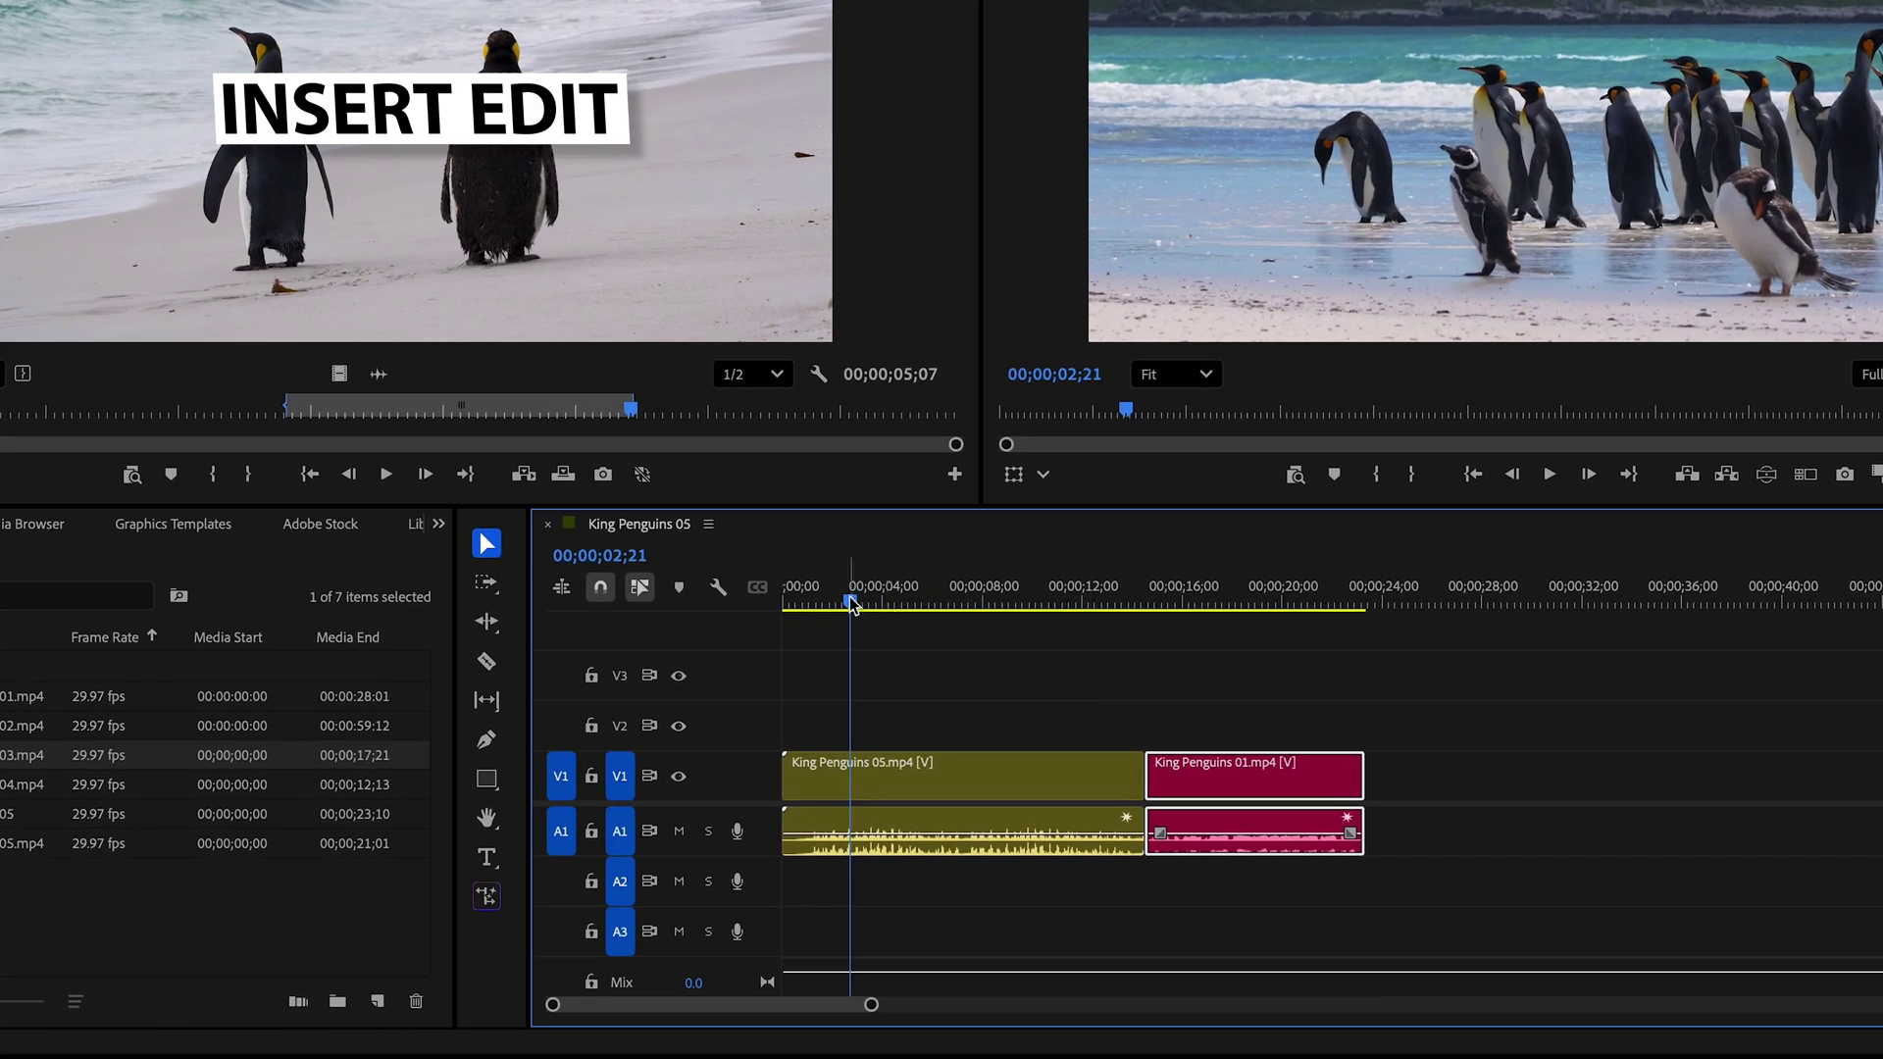
Insert the marked King Penguins 03.mp4 range into the sequence at 00;00;03;26
{"action": "left_click_drag", "start_coordinate": [853, 603], "coordinate": [880, 604]}
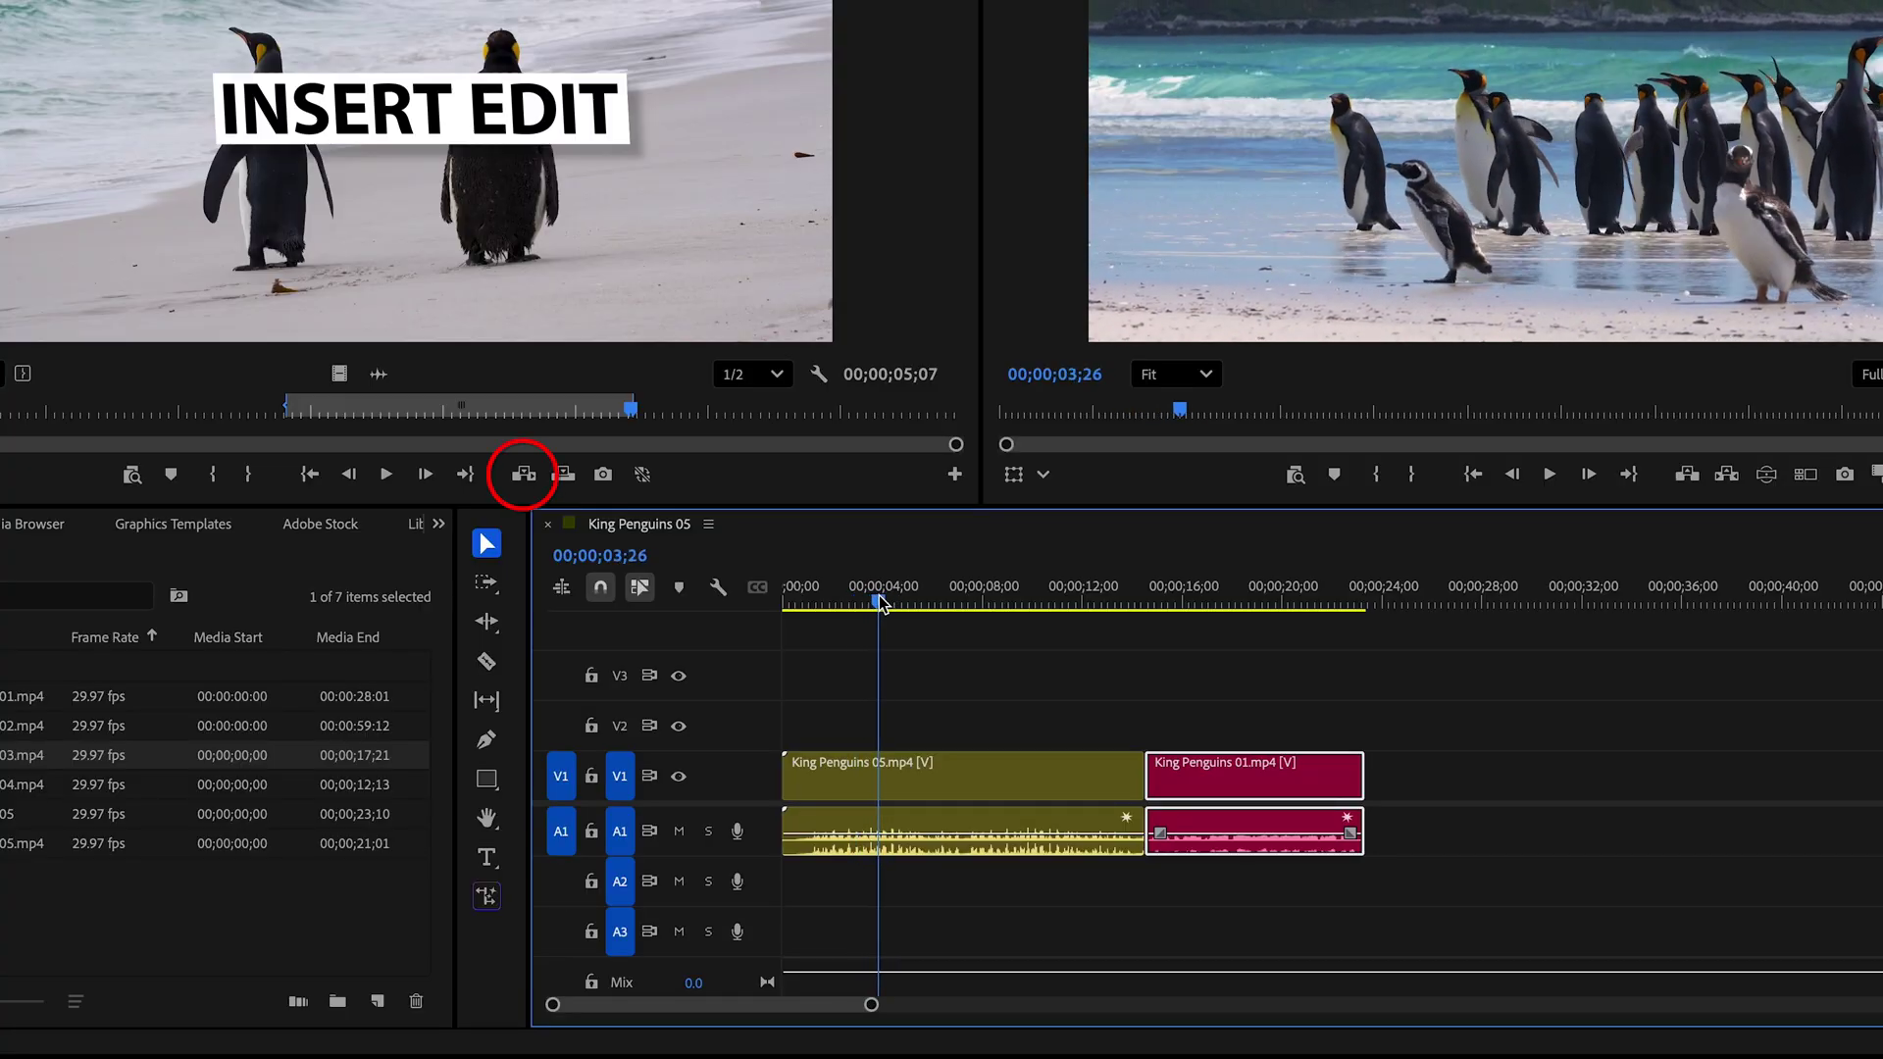
{"action": "left_click", "coordinate": [537, 482]}
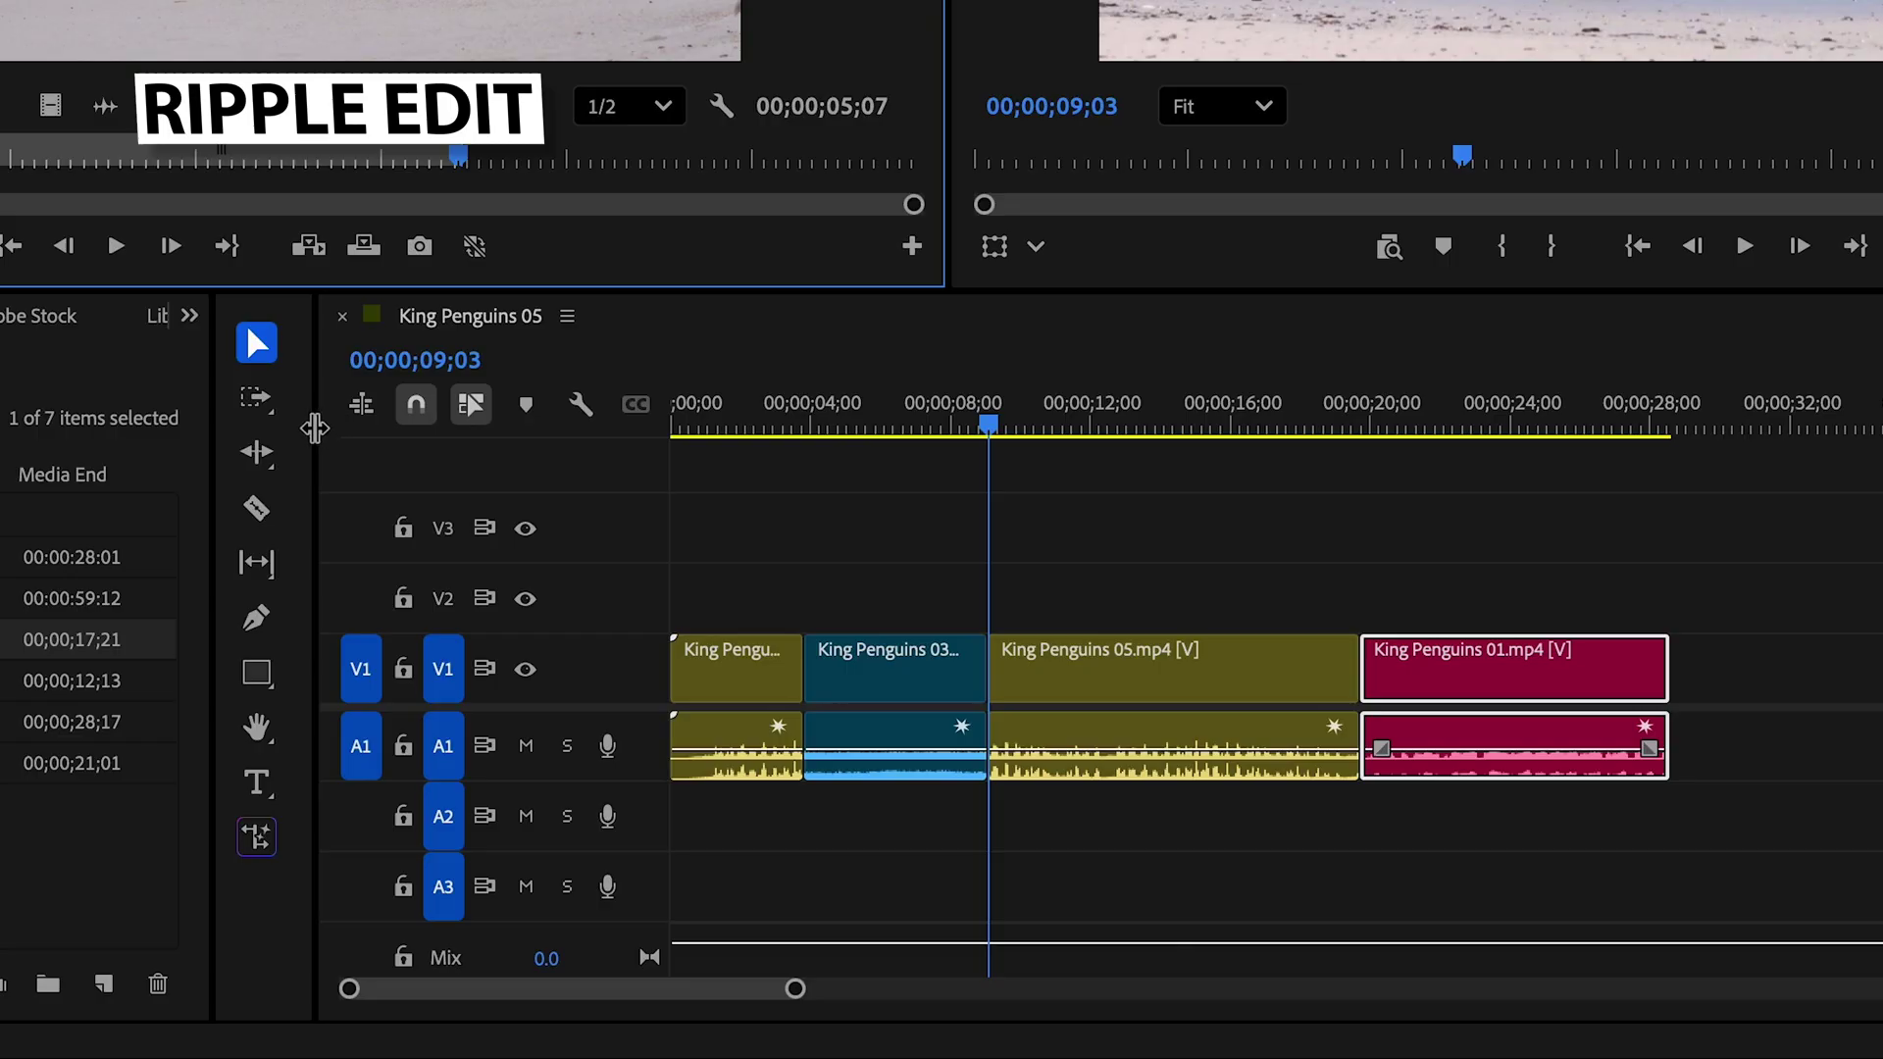
Ripple edit the end of King Penguins 03.mp4, extending it about 5 seconds and shortening it again by about 2.5 seconds
{"action": "left_click", "coordinate": [266, 463]}
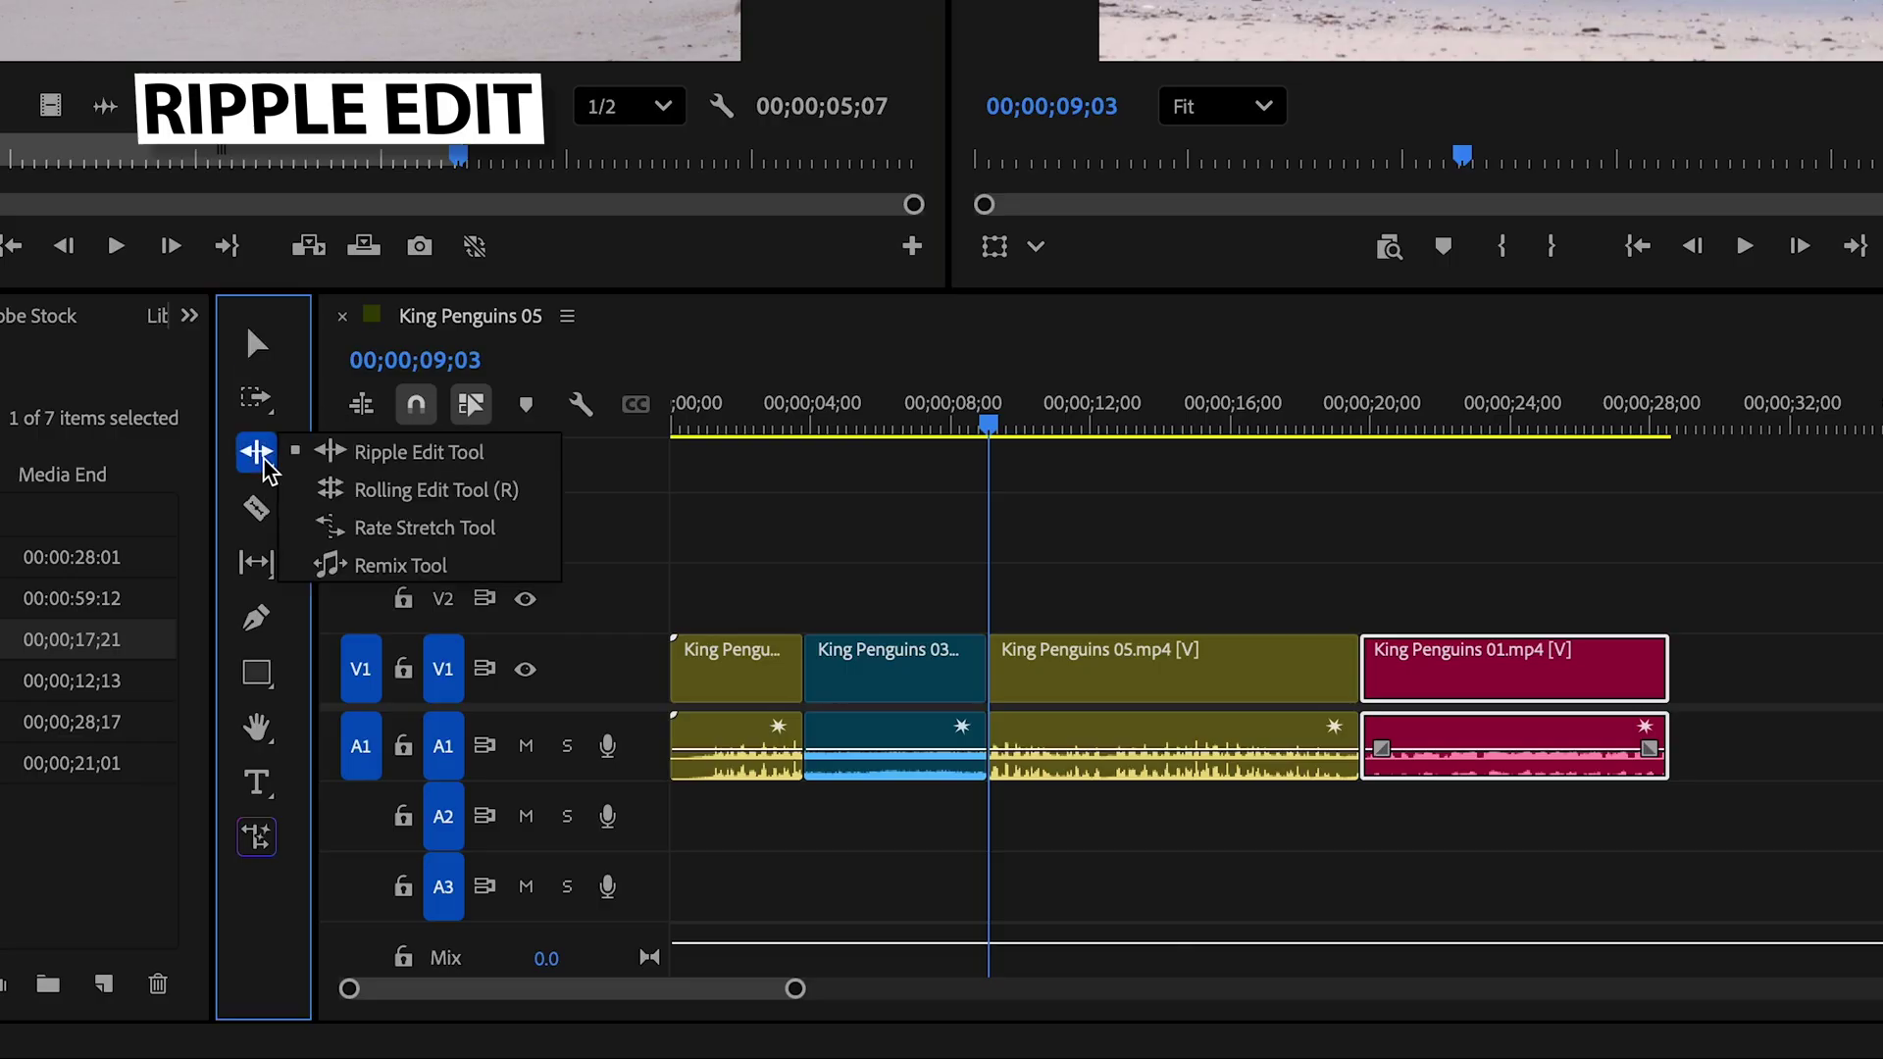
{"action": "left_click", "coordinate": [406, 461]}
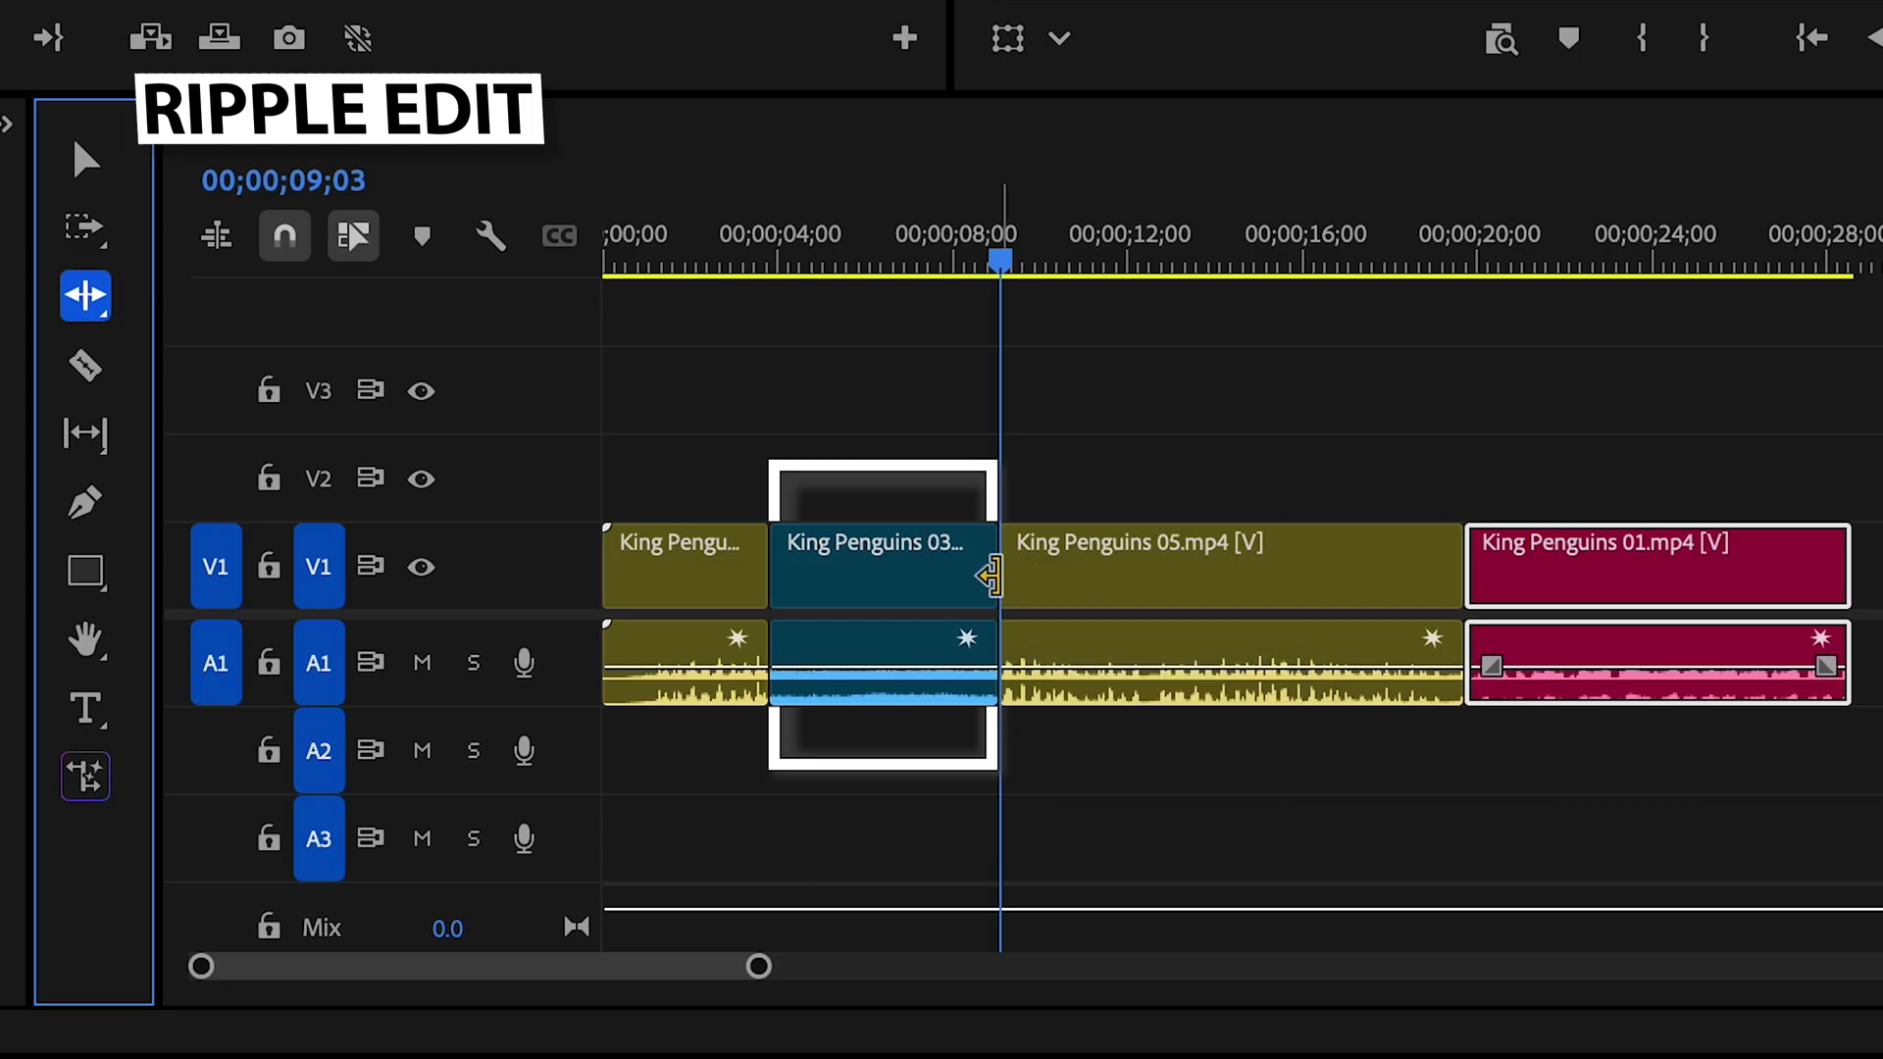
{"action": "left_click_drag", "start_coordinate": [991, 577], "coordinate": [1190, 577]}
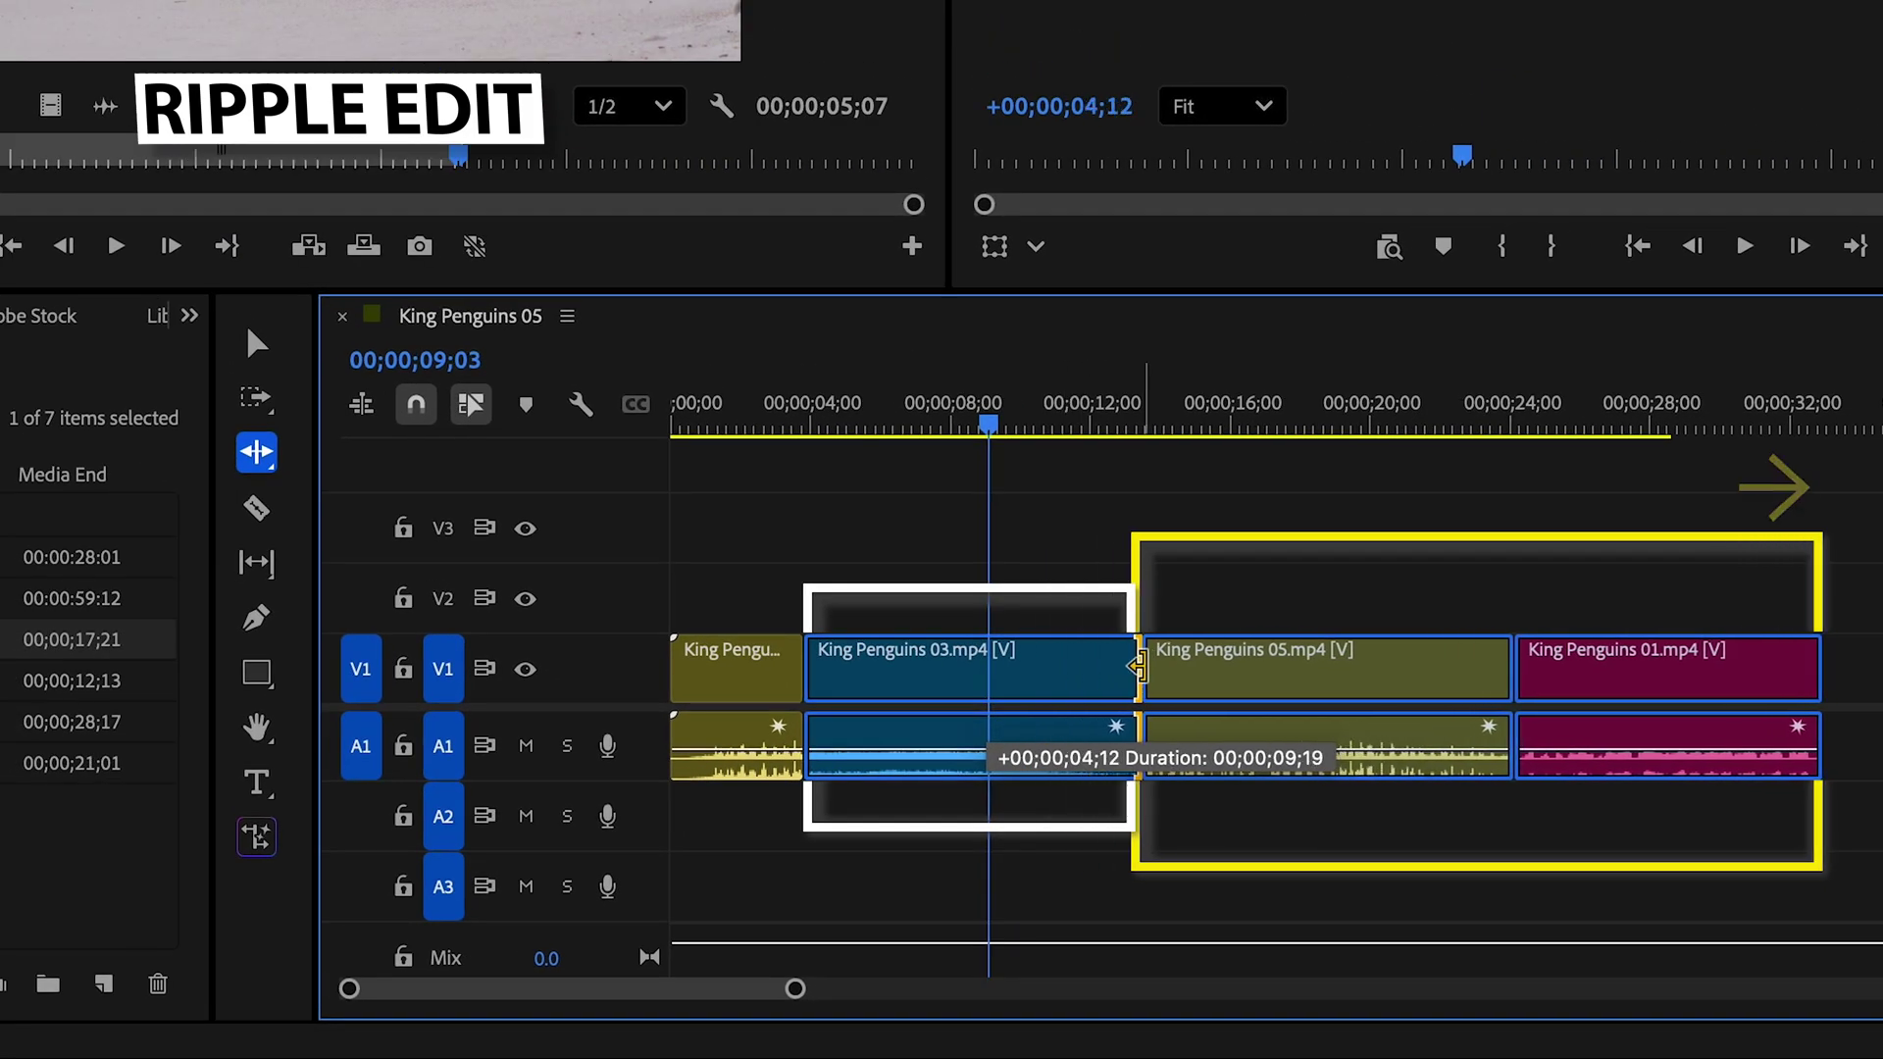
{"action": "left_click_drag", "start_coordinate": [1135, 666], "coordinate": [1156, 662]}
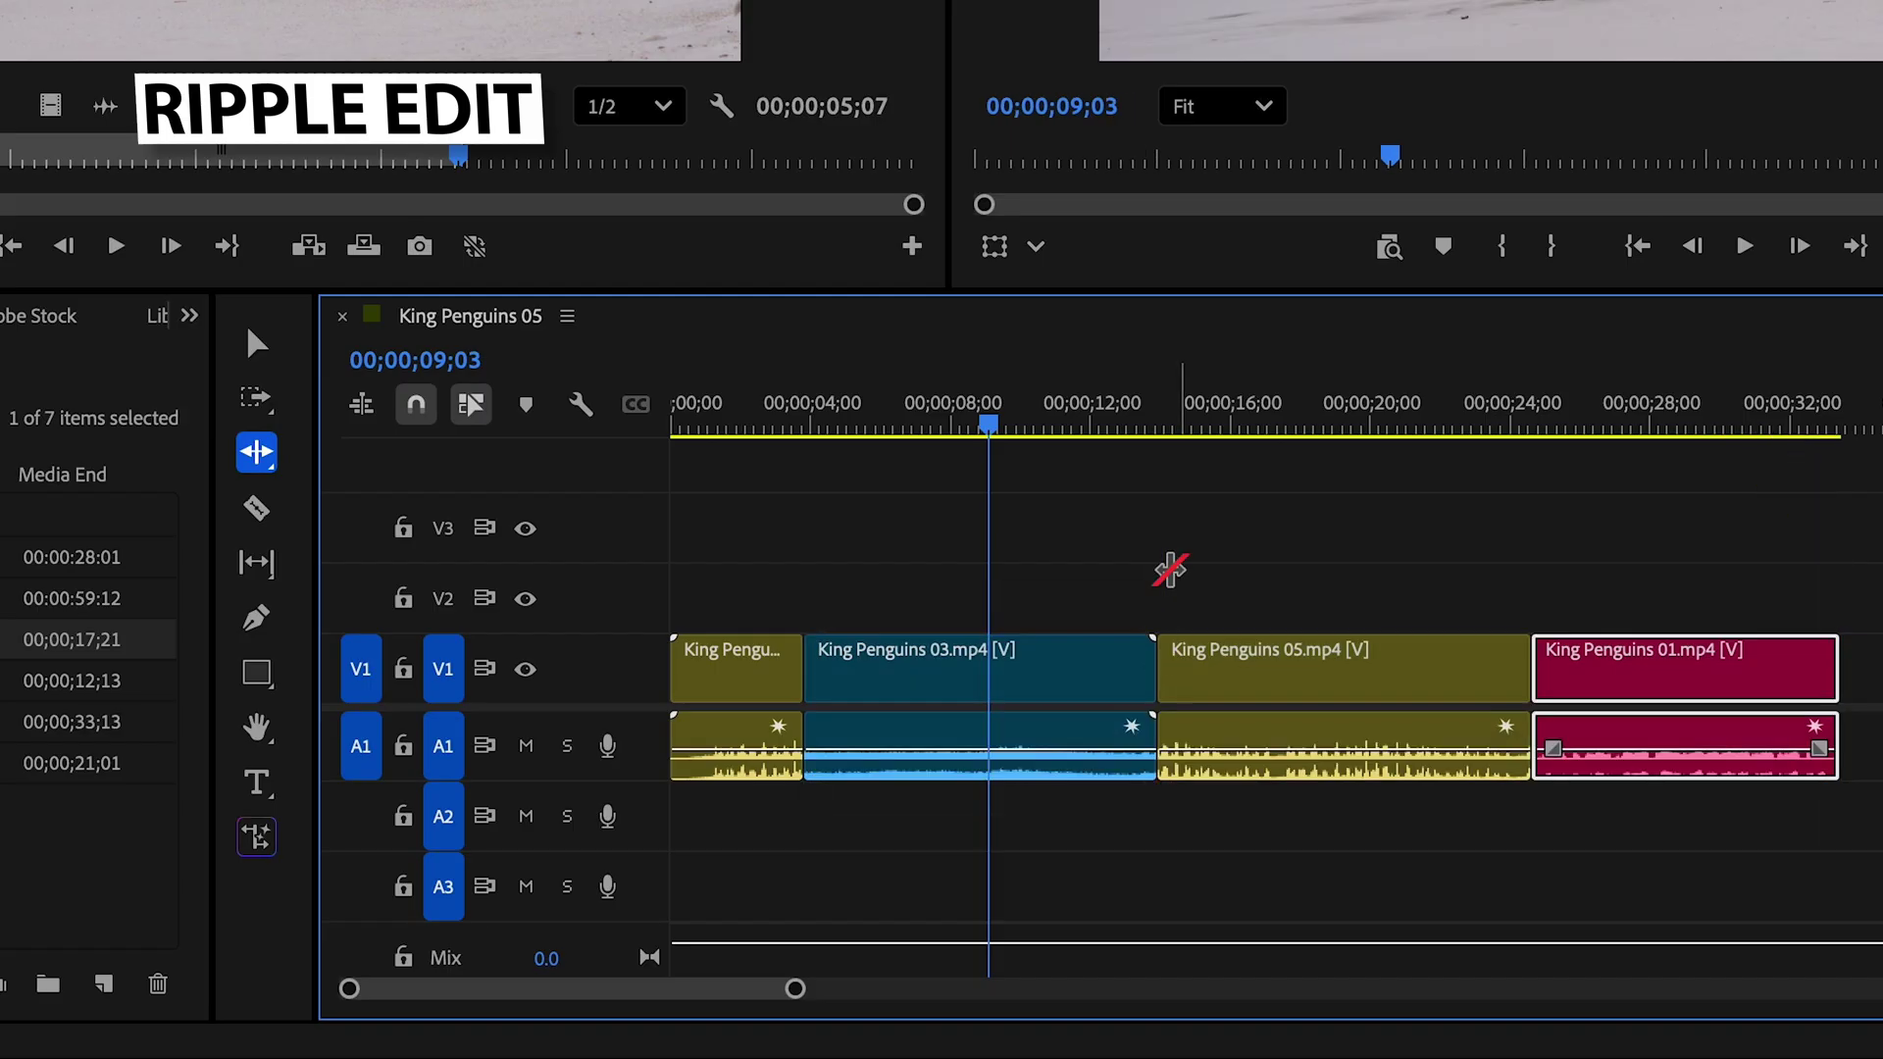
{"action": "left_click", "coordinate": [1144, 667]}
{"action": "left_click_drag", "start_coordinate": [1145, 667], "coordinate": [1070, 687]}
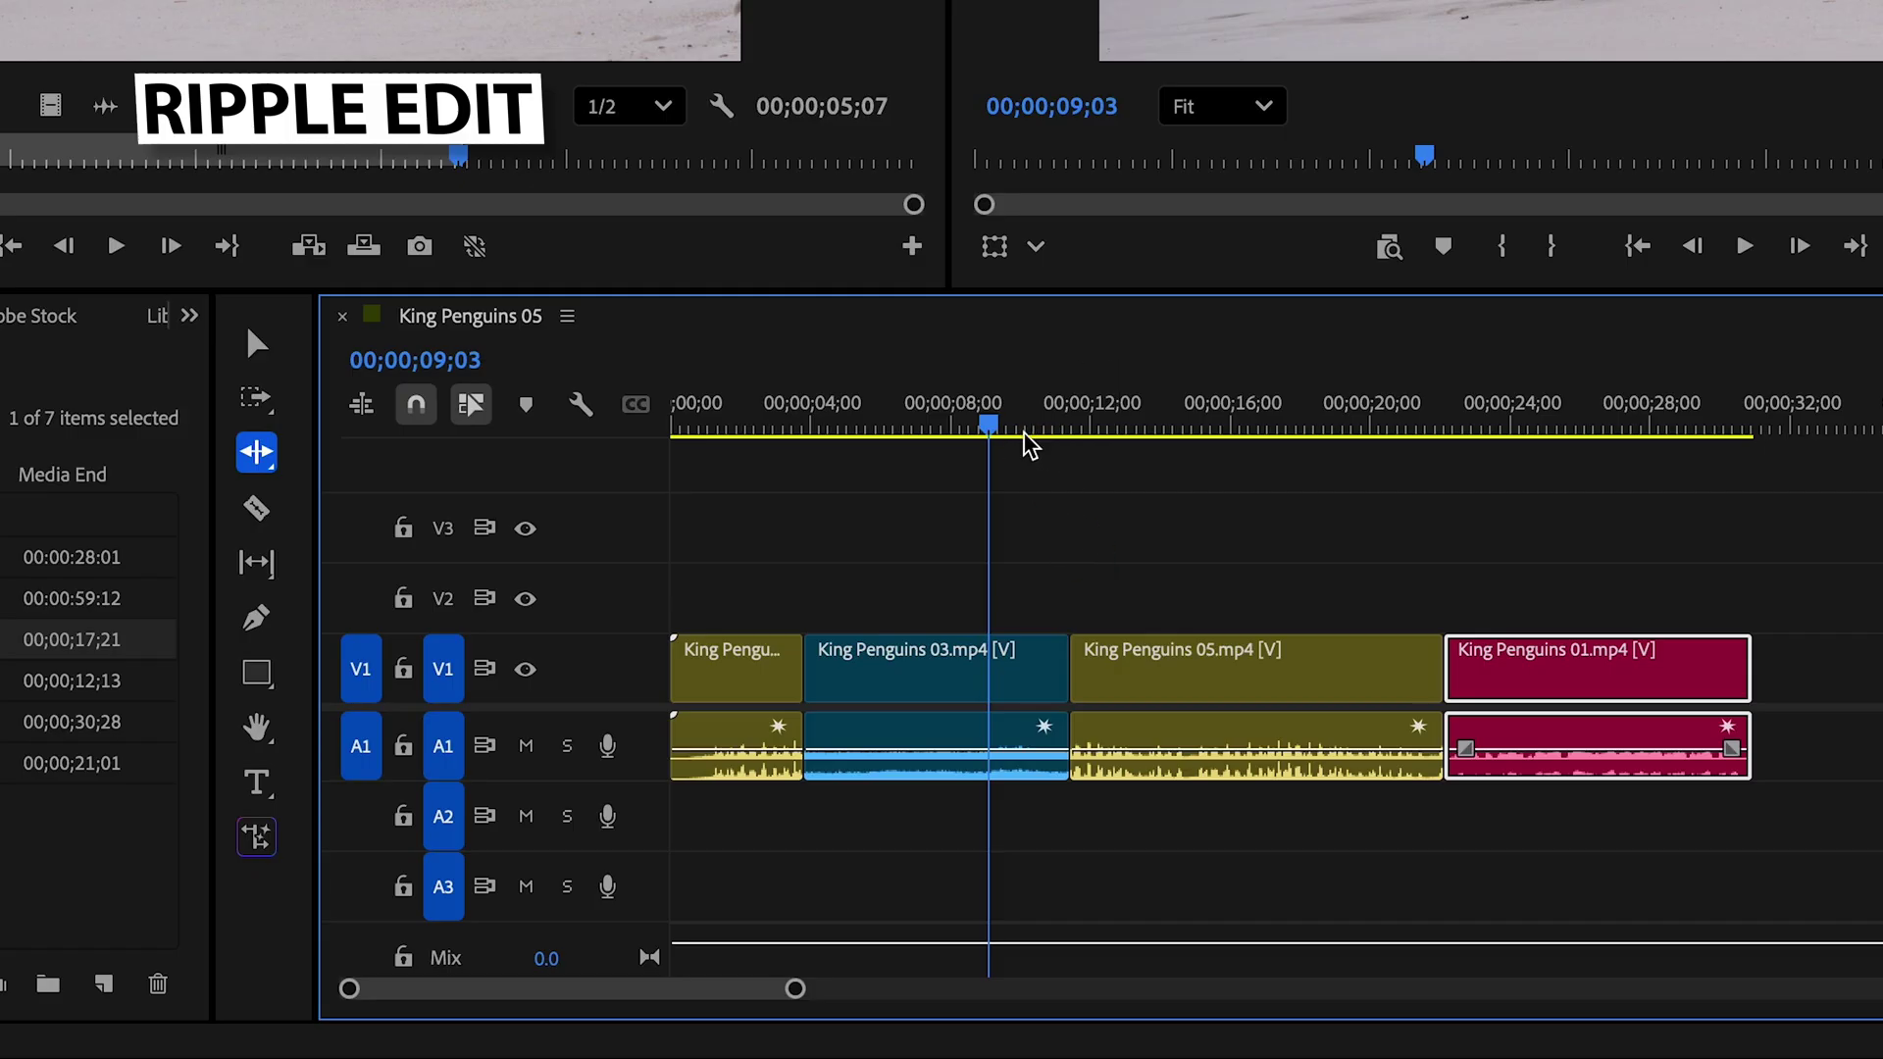
Ripple trim King Penguins 03.mp4 to end at 00;00;09;20, and remove the following King Penguins 05.mp4 clip's beginning up to 00;00;11;20
{"action": "left_click_drag", "start_coordinate": [991, 425], "coordinate": [1016, 426]}
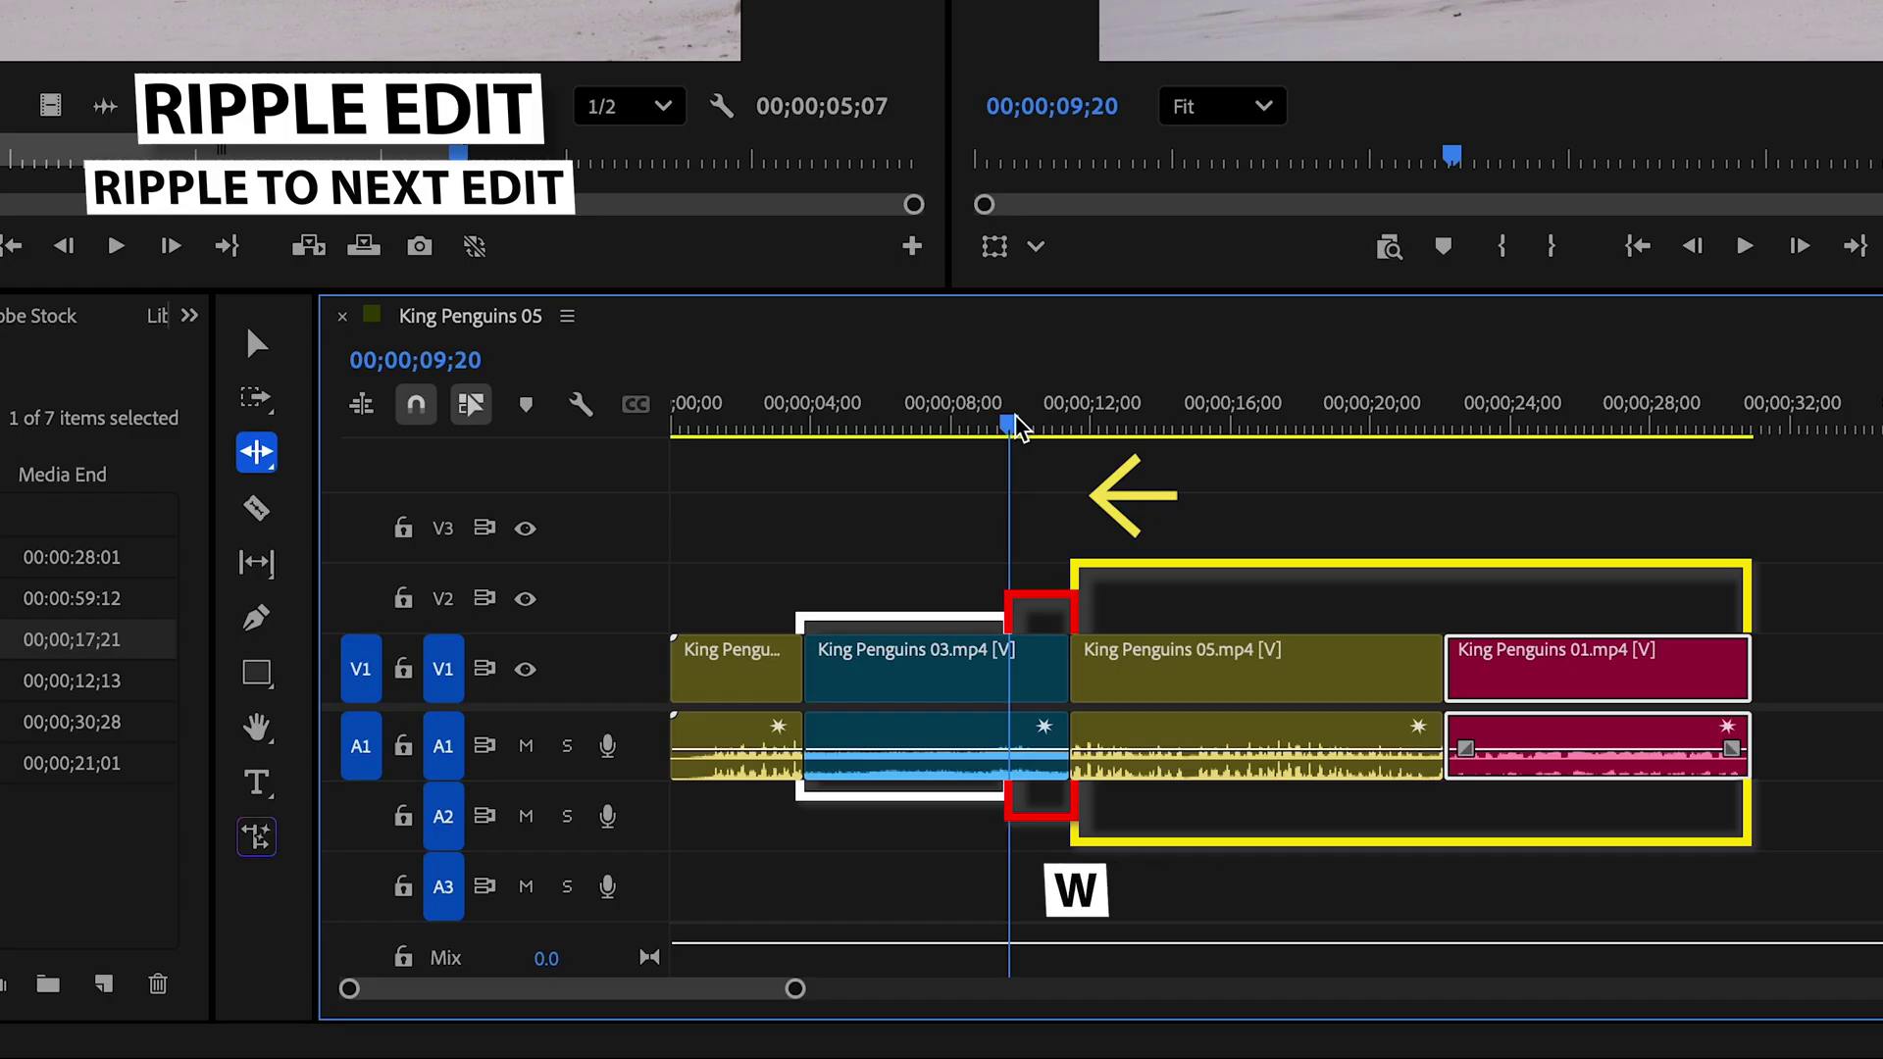
{"action": "key", "text": "w"}
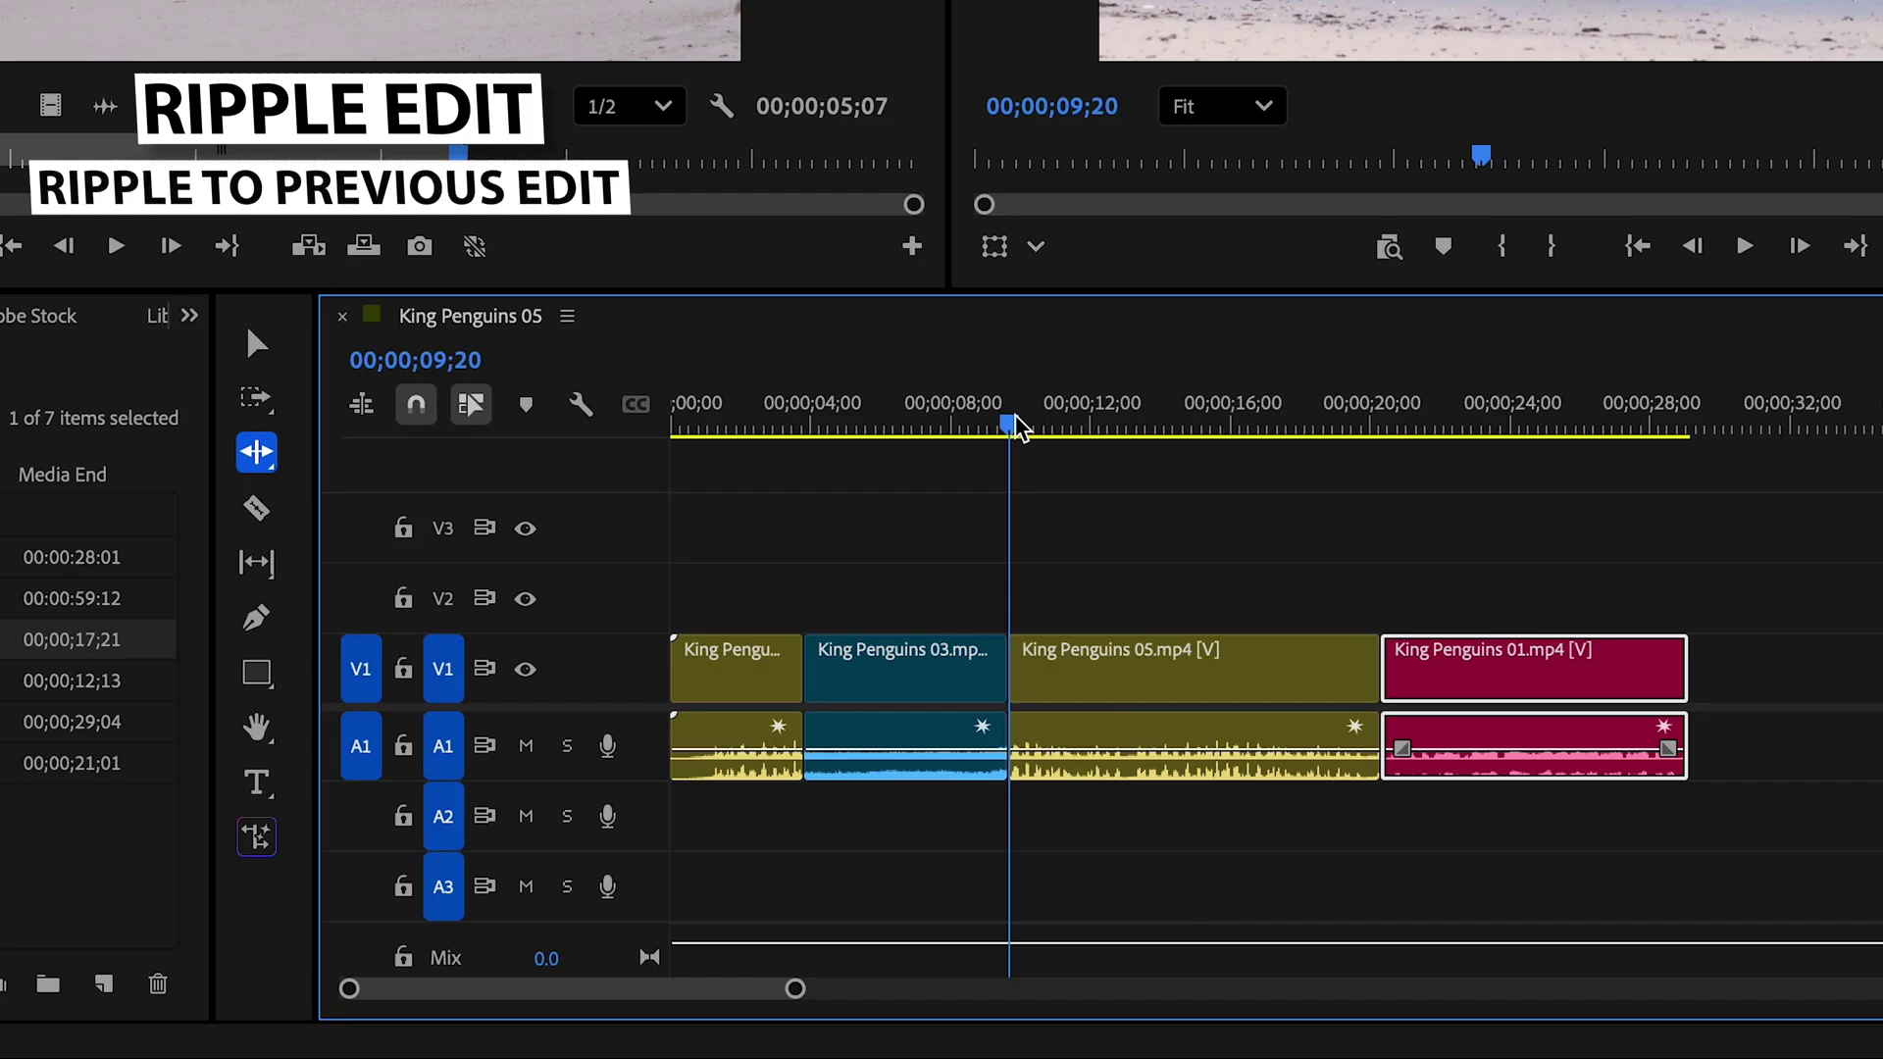
{"action": "left_click_drag", "start_coordinate": [1016, 417], "coordinate": [1084, 418]}
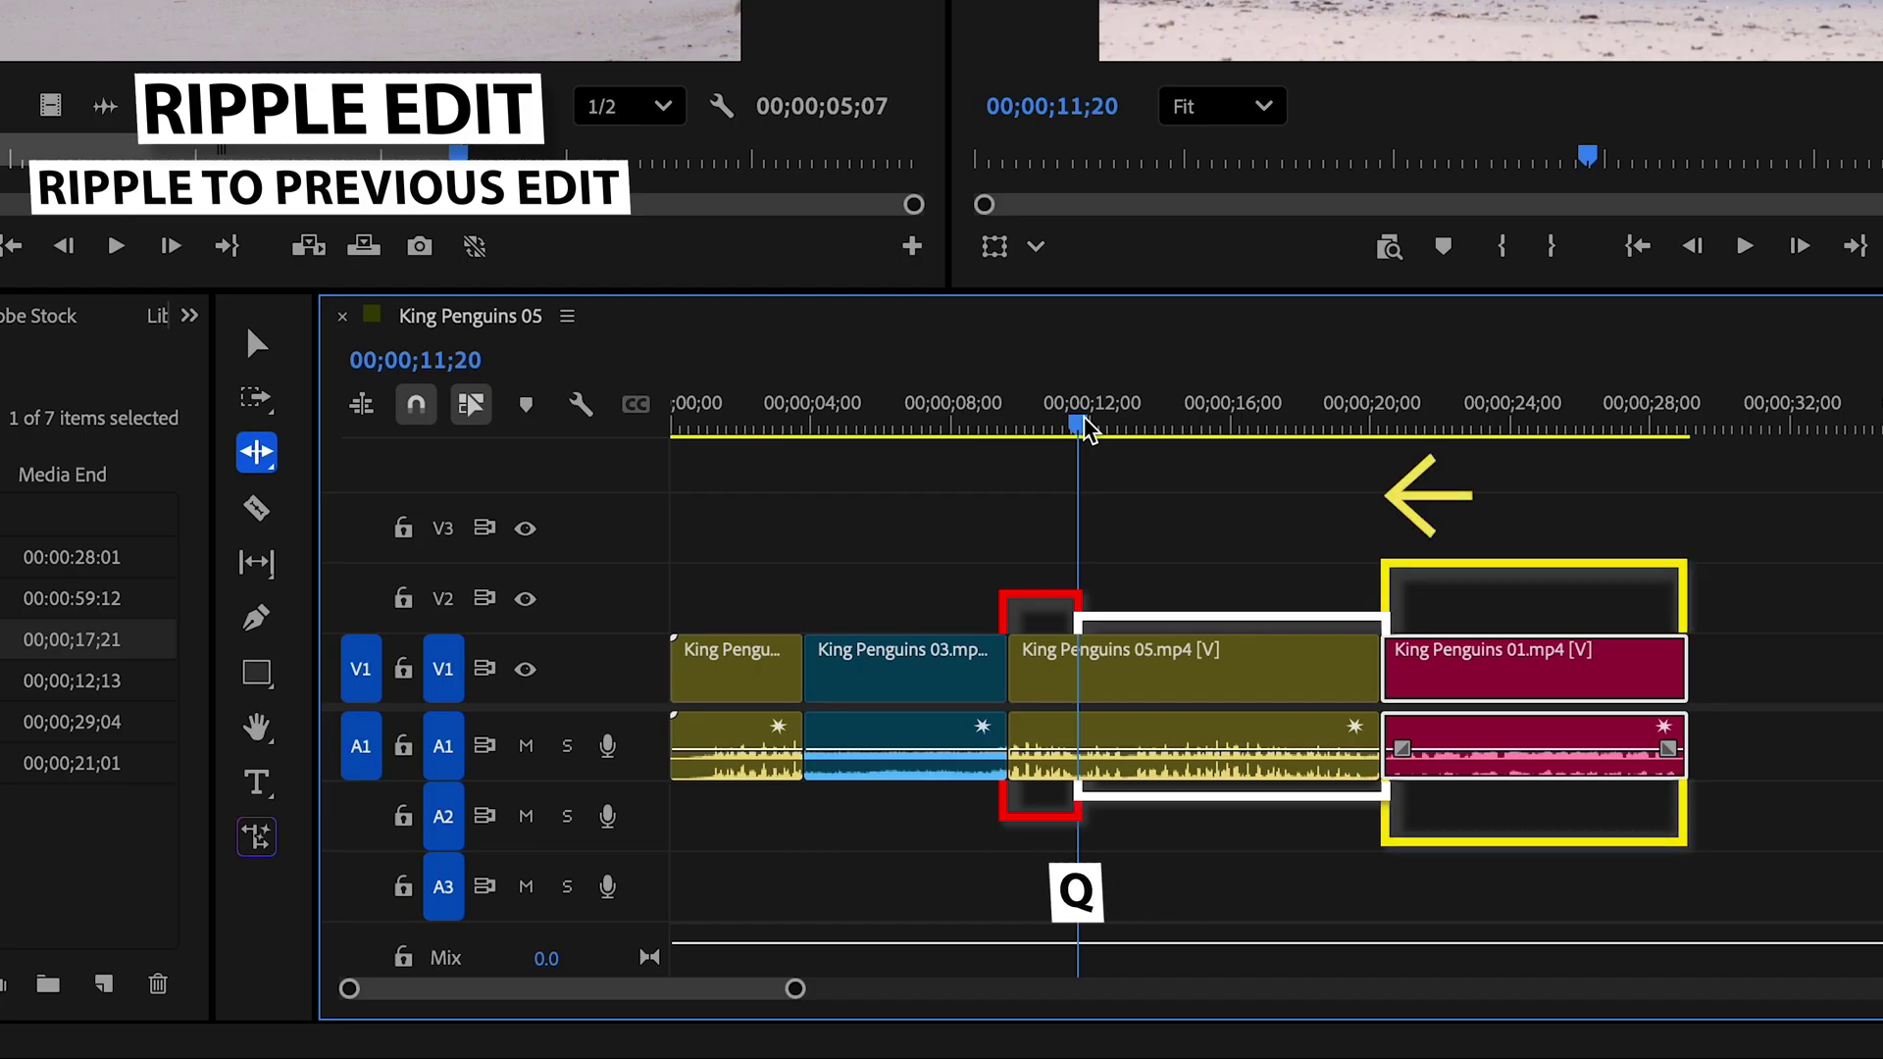
{"action": "key", "text": "q"}
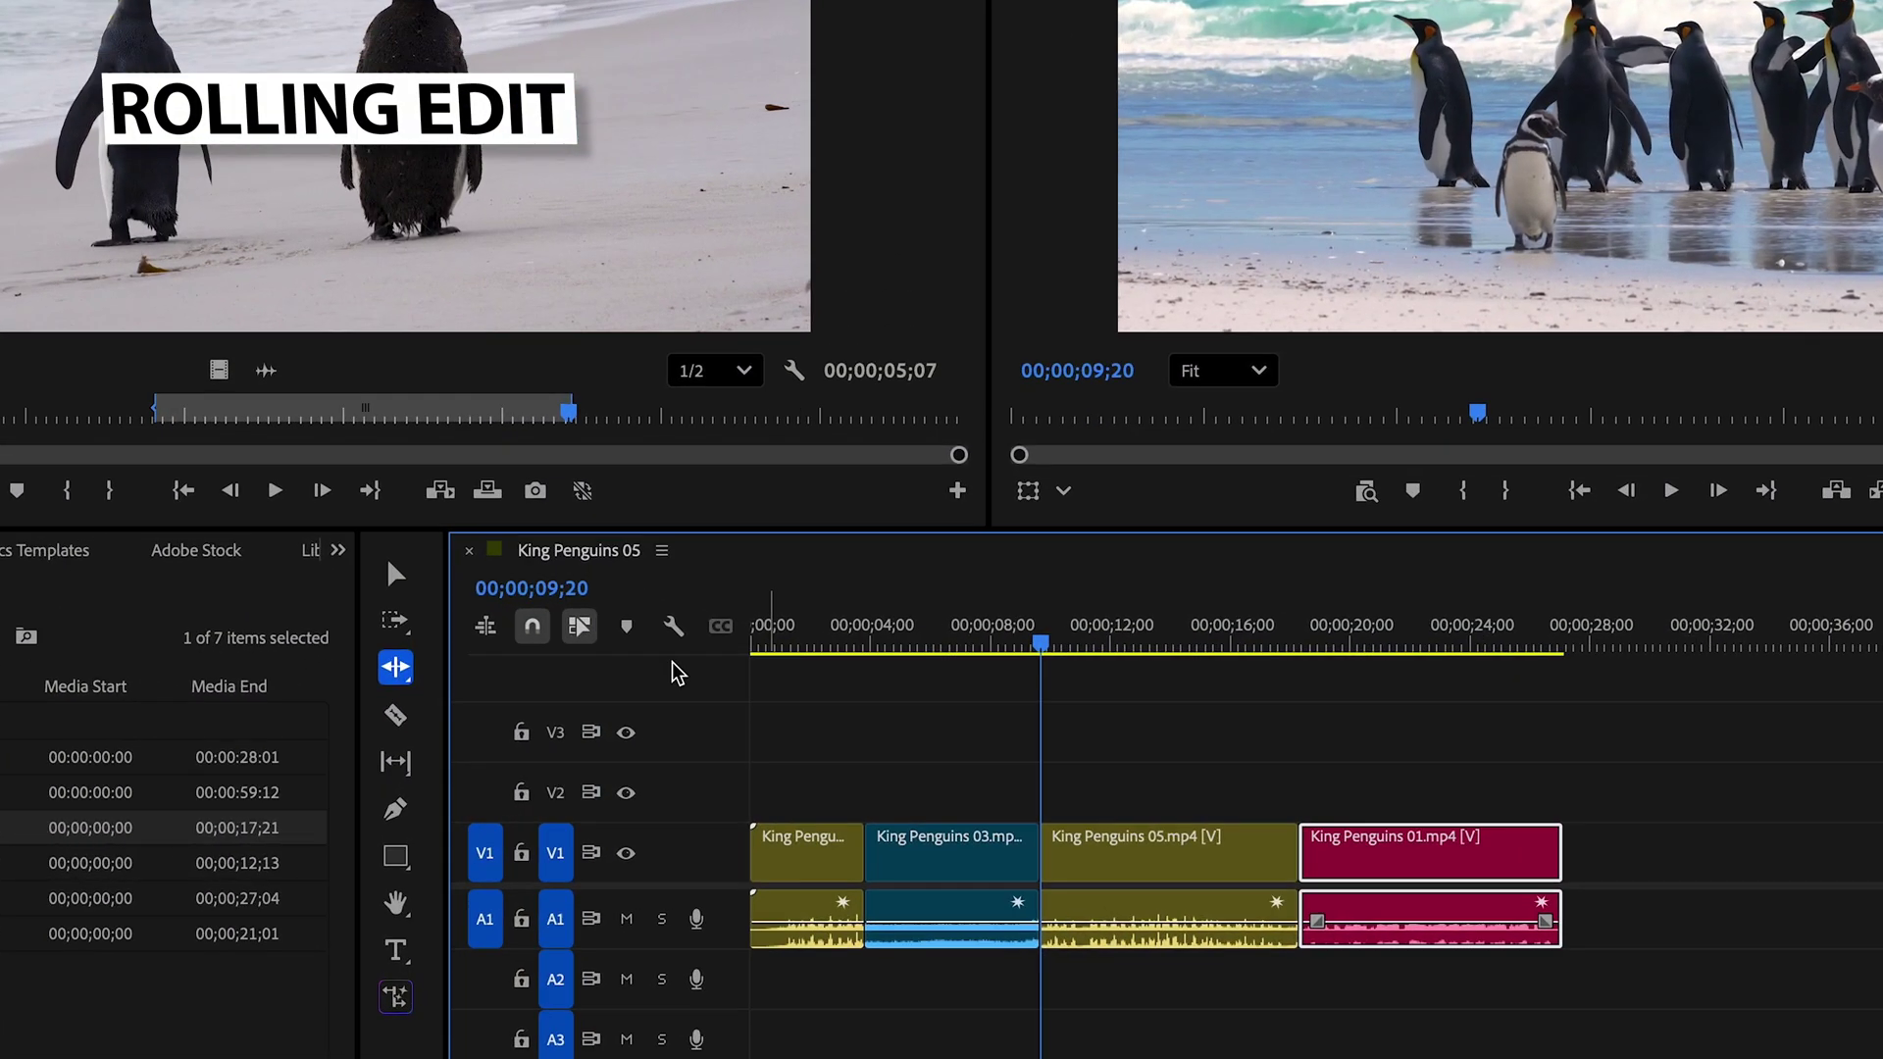
Roll the edit point between King Penguins 03.mp4 and the following King Penguins 05.mp4 clip to about 00;00;11;08 using the Rolling Edit tool
{"action": "left_click_drag", "start_coordinate": [396, 667], "coordinate": [631, 706]}
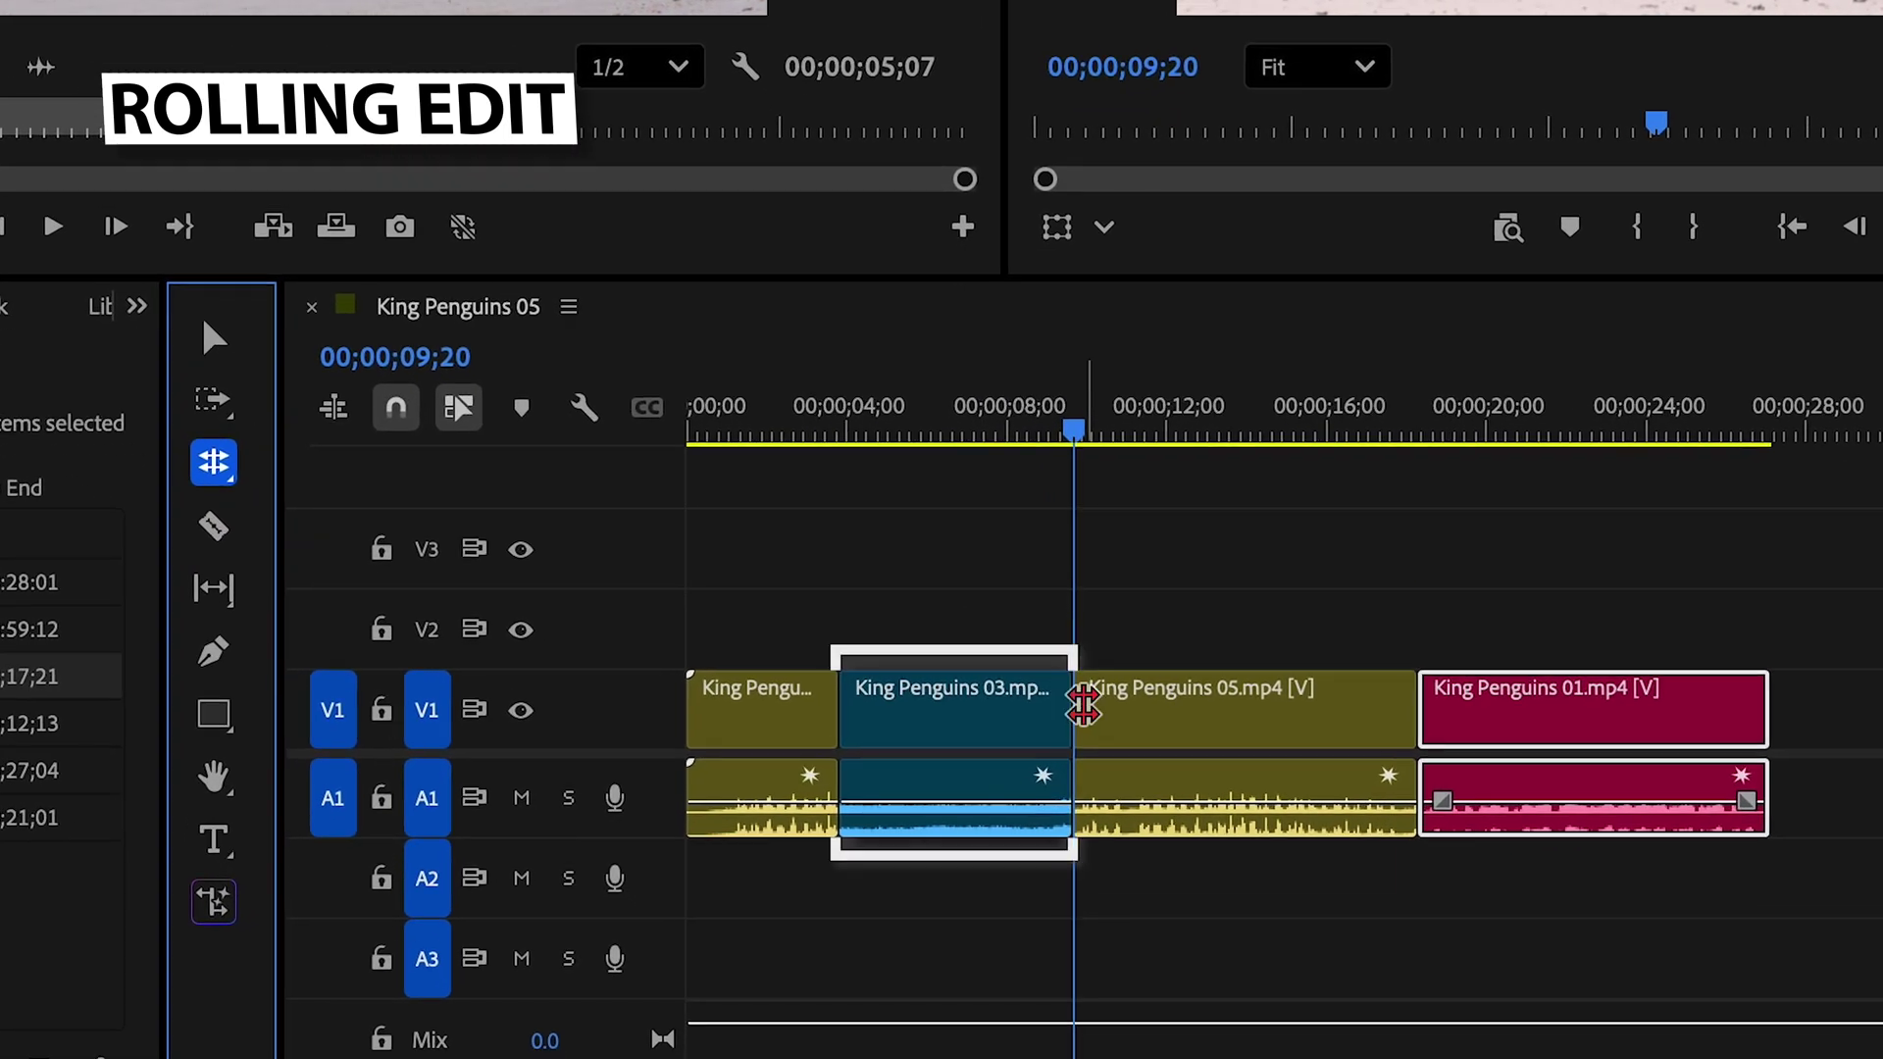
{"action": "left_click", "coordinate": [1084, 704]}
{"action": "left_click_drag", "start_coordinate": [1083, 705], "coordinate": [1316, 711]}
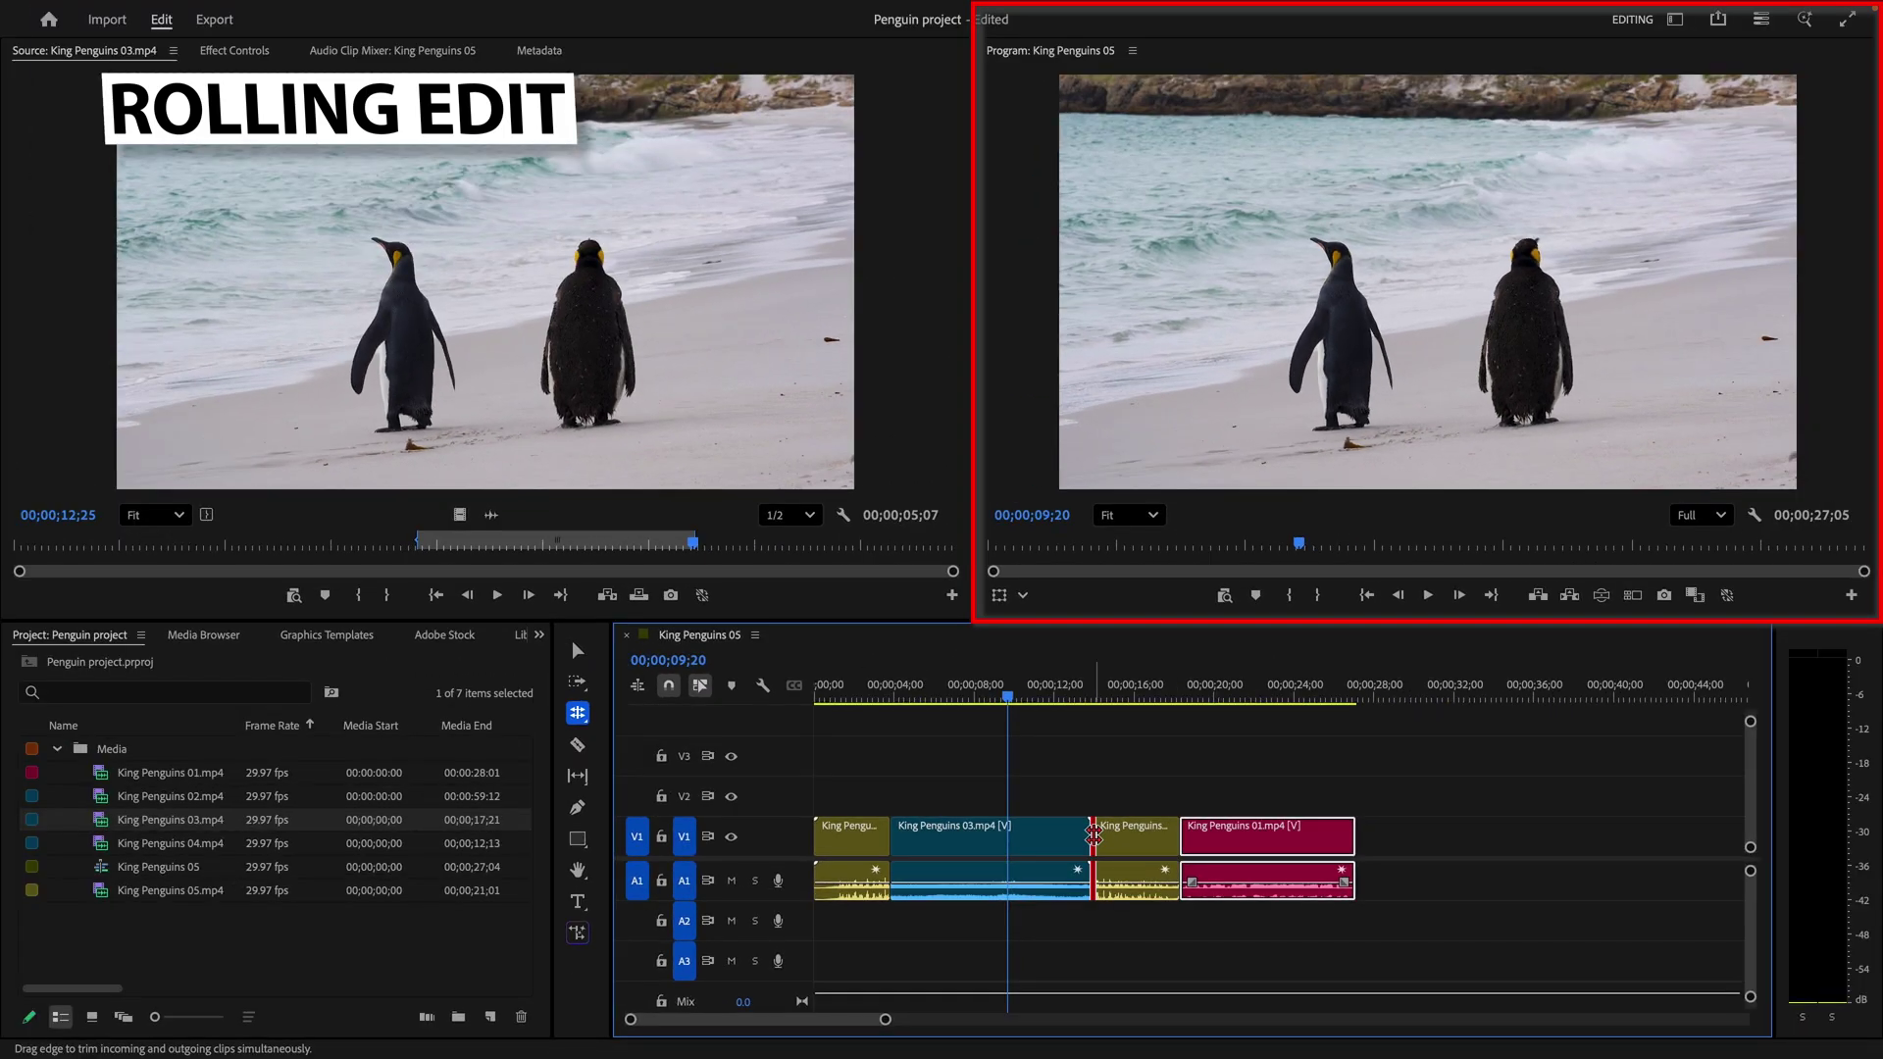
{"action": "left_click_drag", "start_coordinate": [1094, 836], "coordinate": [1049, 841]}
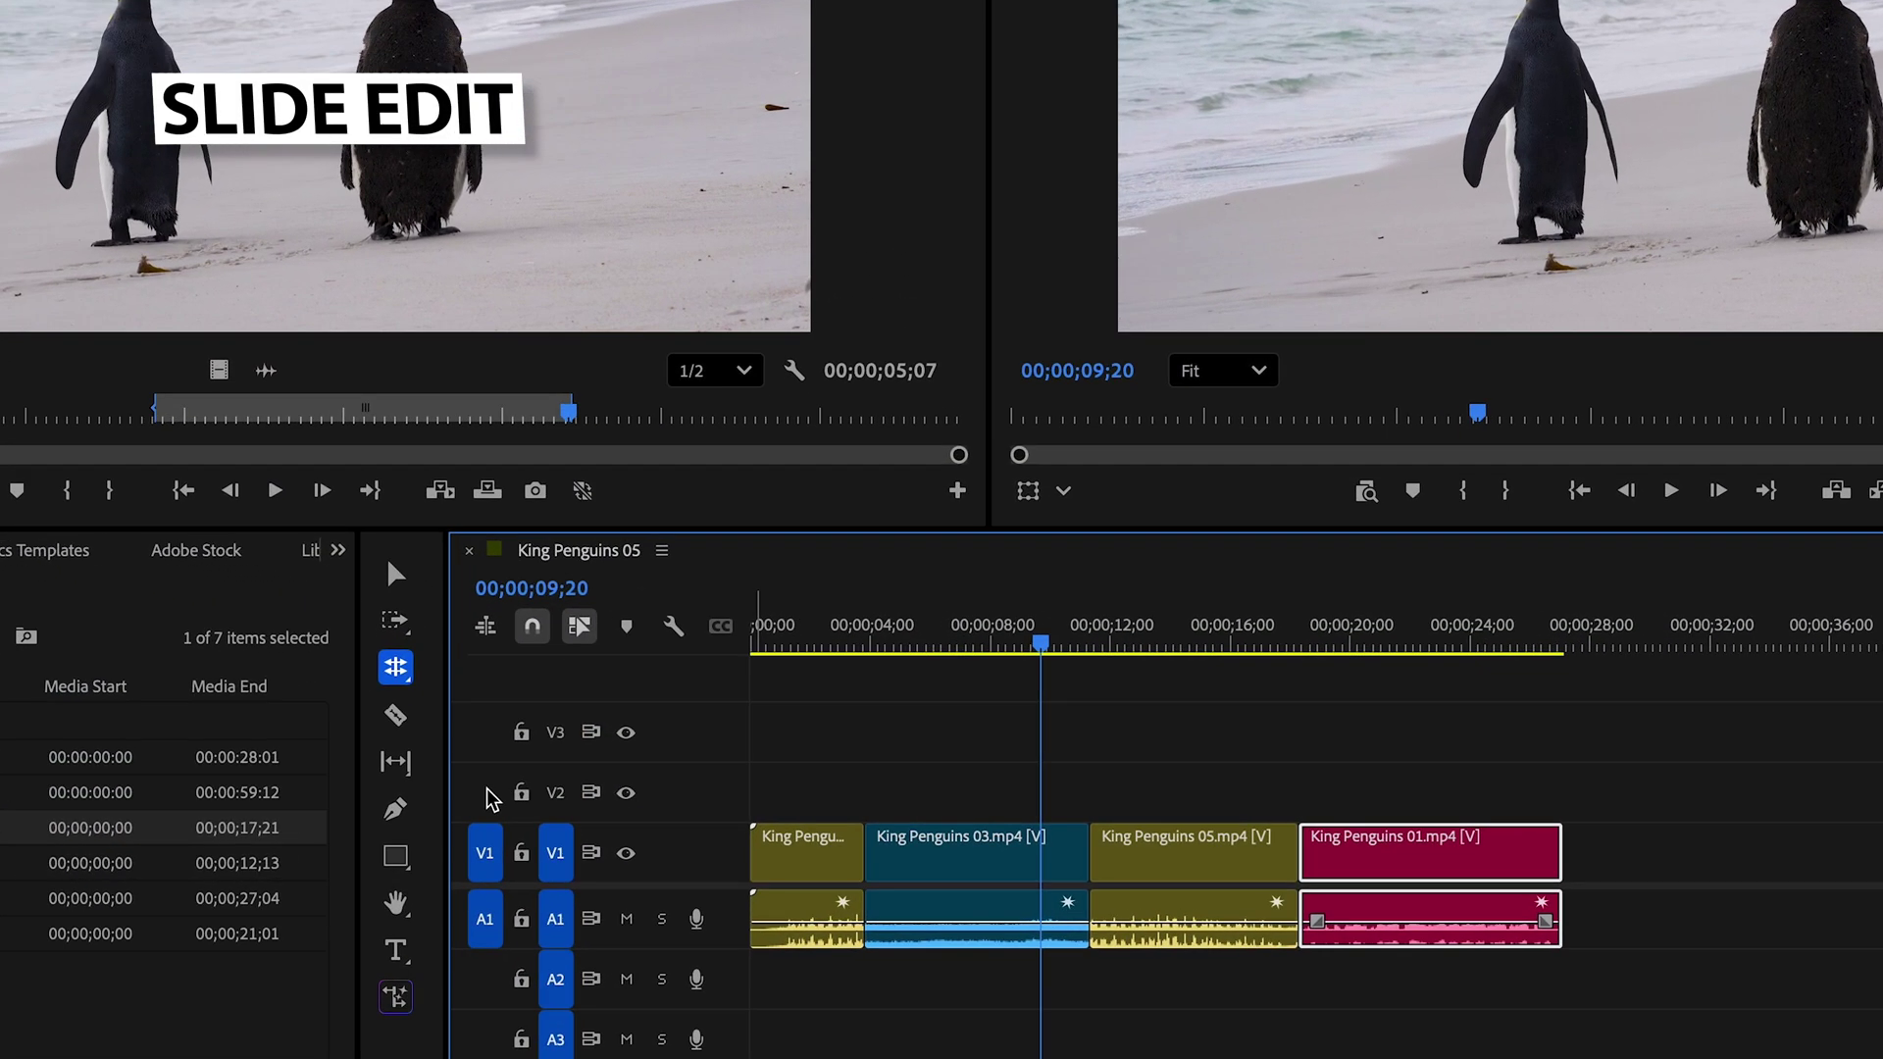
Slide King Penguins 03.mp4 about 3.7 seconds later between the two King Penguins 05.mp4 clips
{"action": "left_click", "coordinate": [580, 778]}
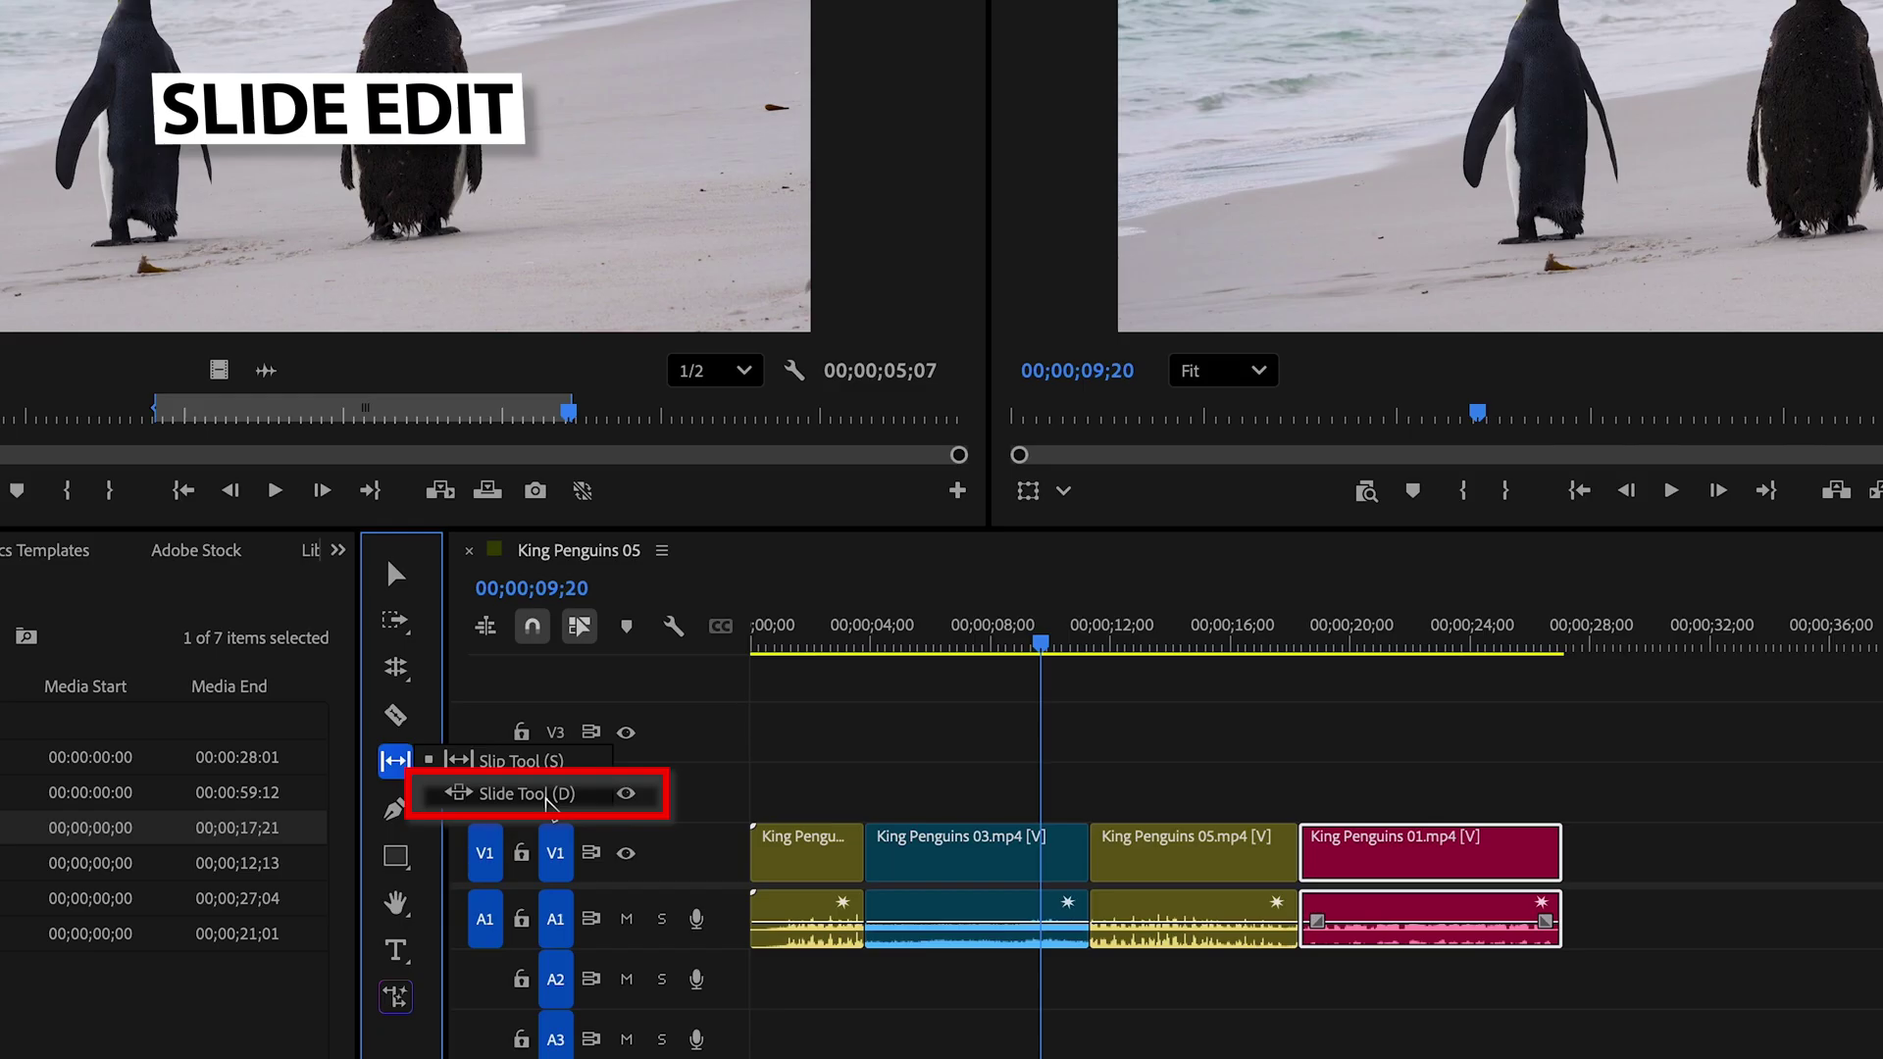
{"action": "left_click", "coordinate": [546, 802]}
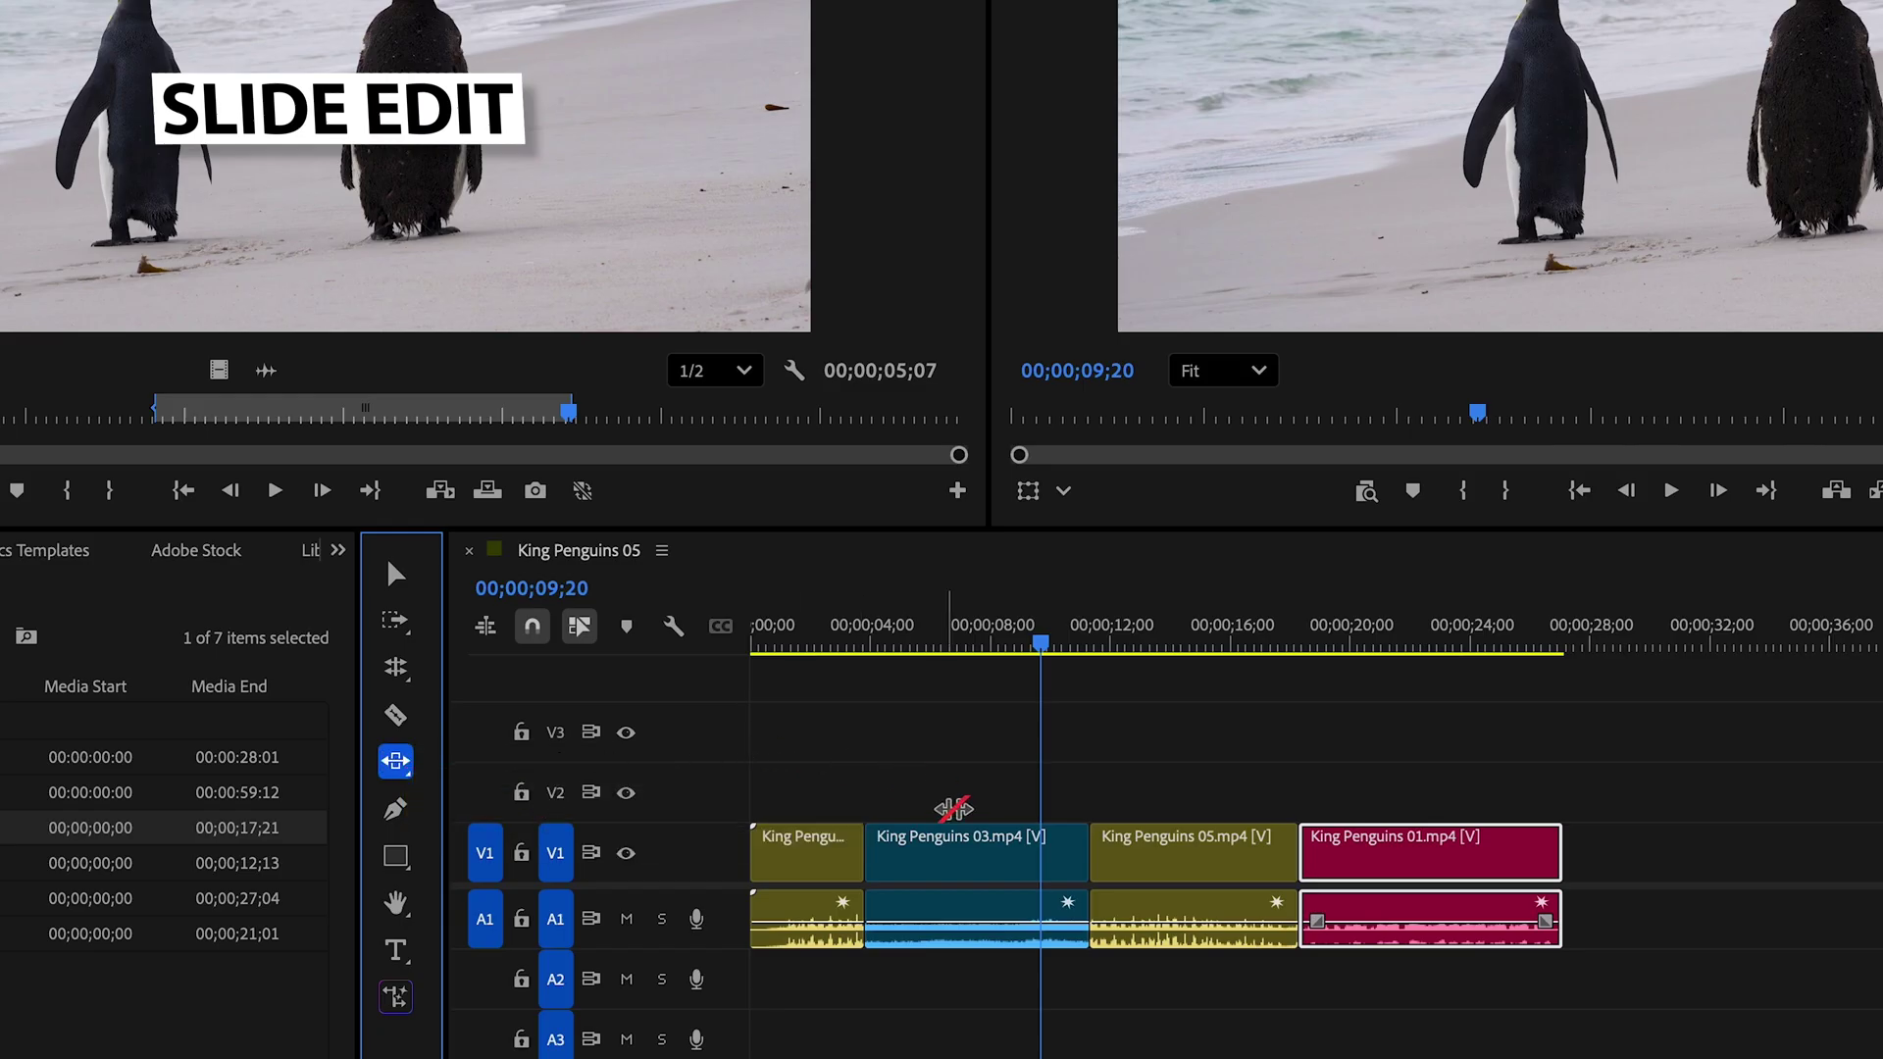
{"action": "left_click_drag", "start_coordinate": [954, 849], "coordinate": [1076, 855]}
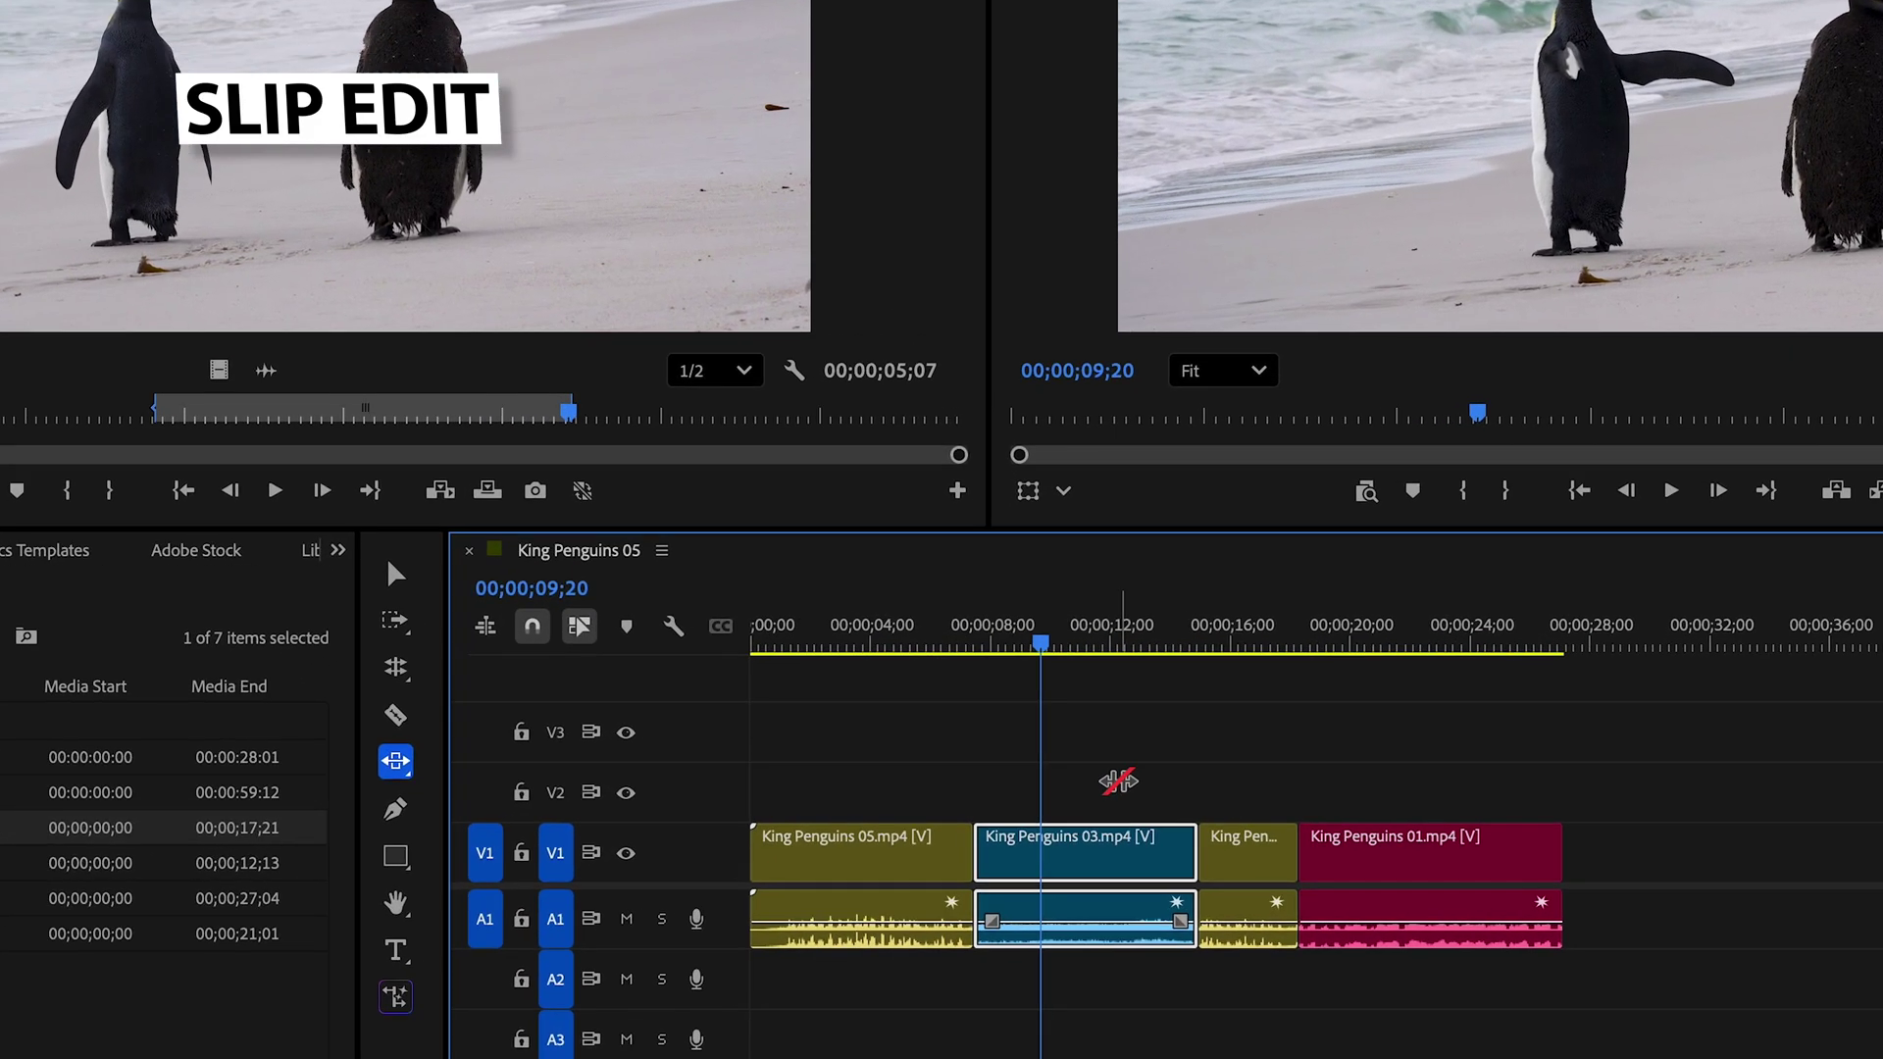
Slip the source footage inside King Penguins 03.mp4 while keeping the clip's timeline position and length
{"action": "left_click", "coordinate": [395, 761]}
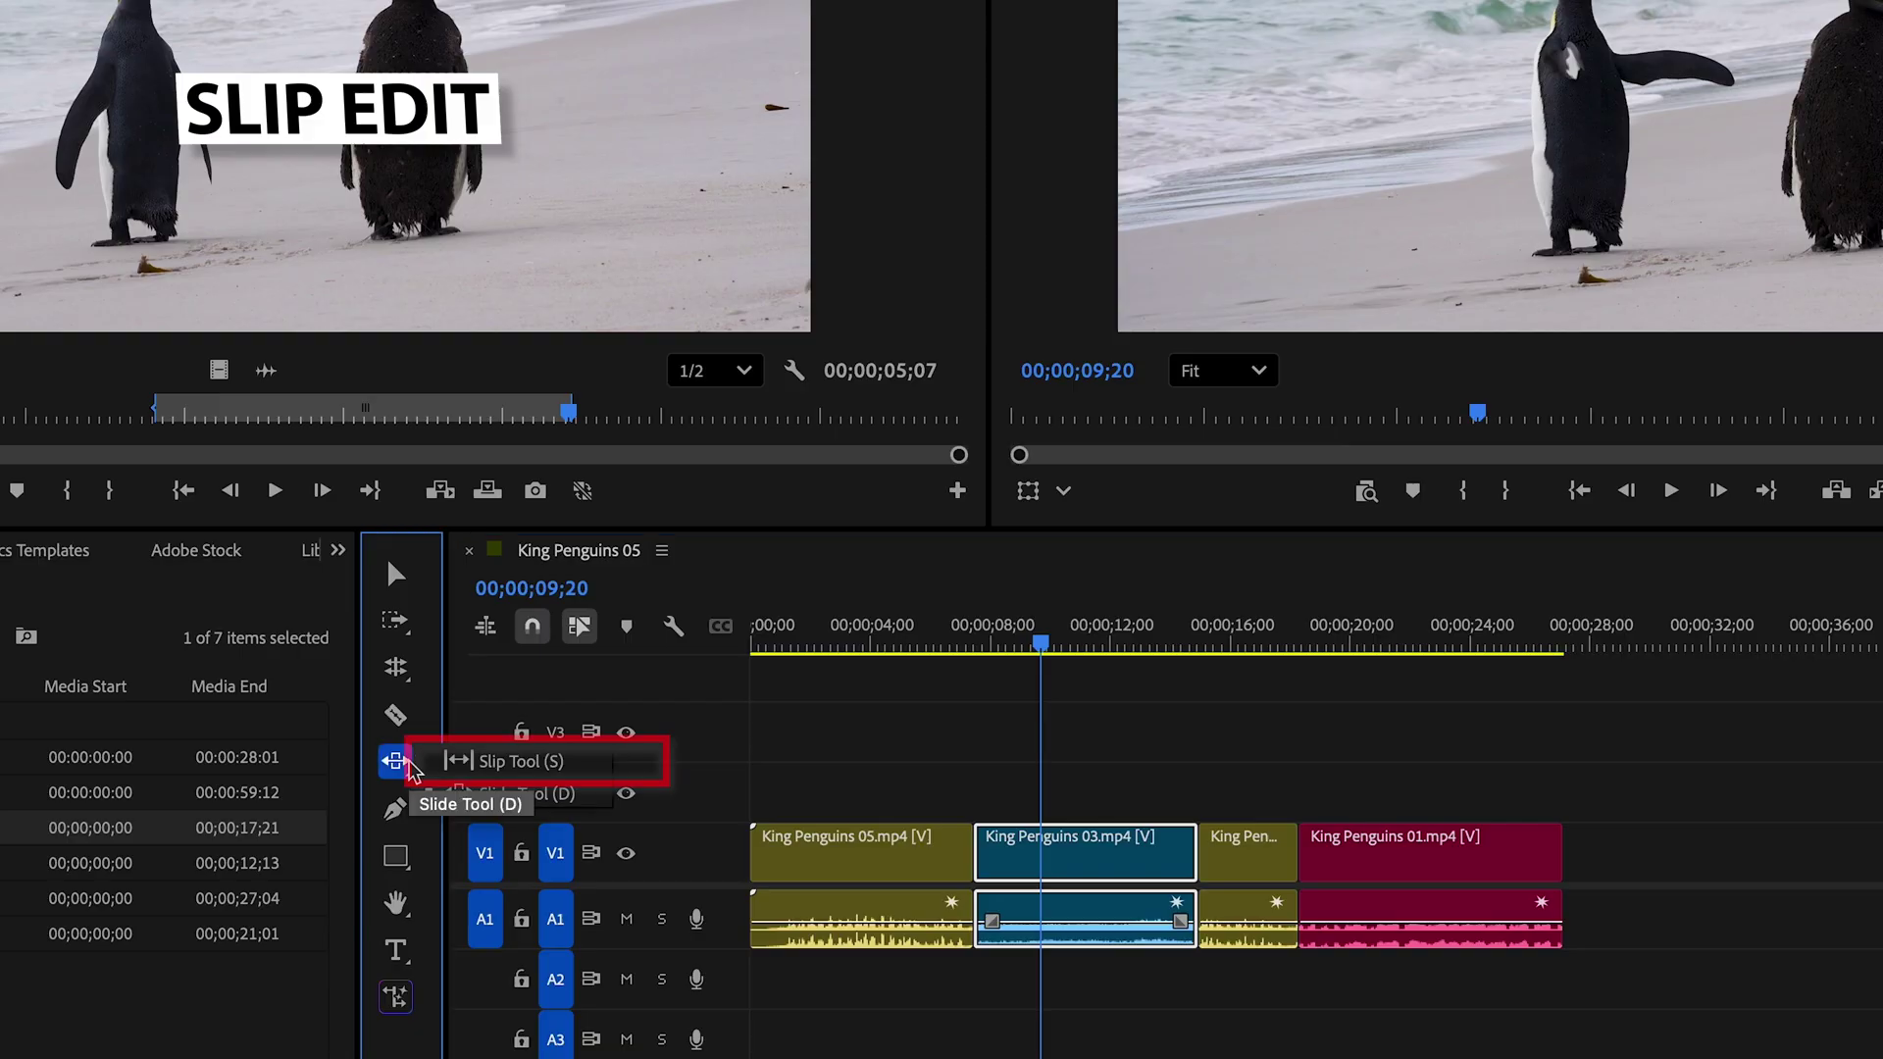
{"action": "left_click", "coordinate": [468, 764]}
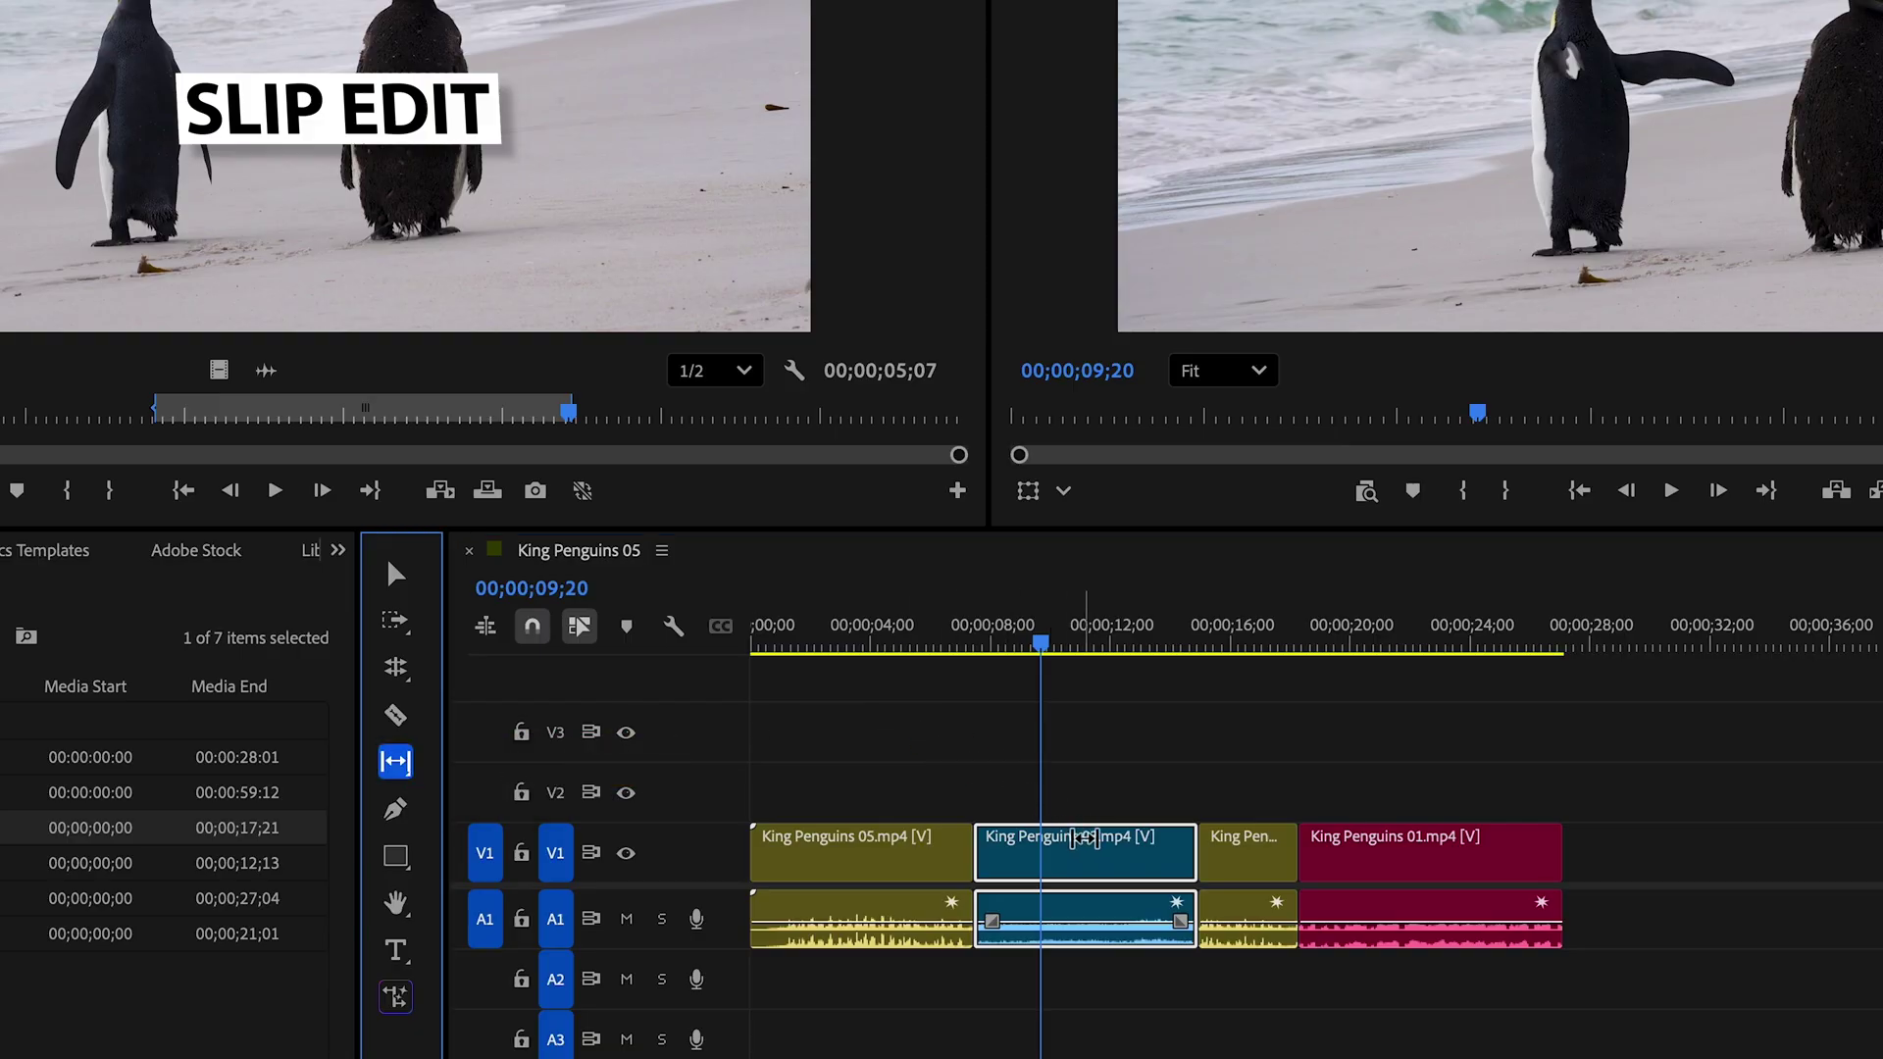
{"action": "left_click_drag", "start_coordinate": [1085, 838], "coordinate": [1035, 838]}
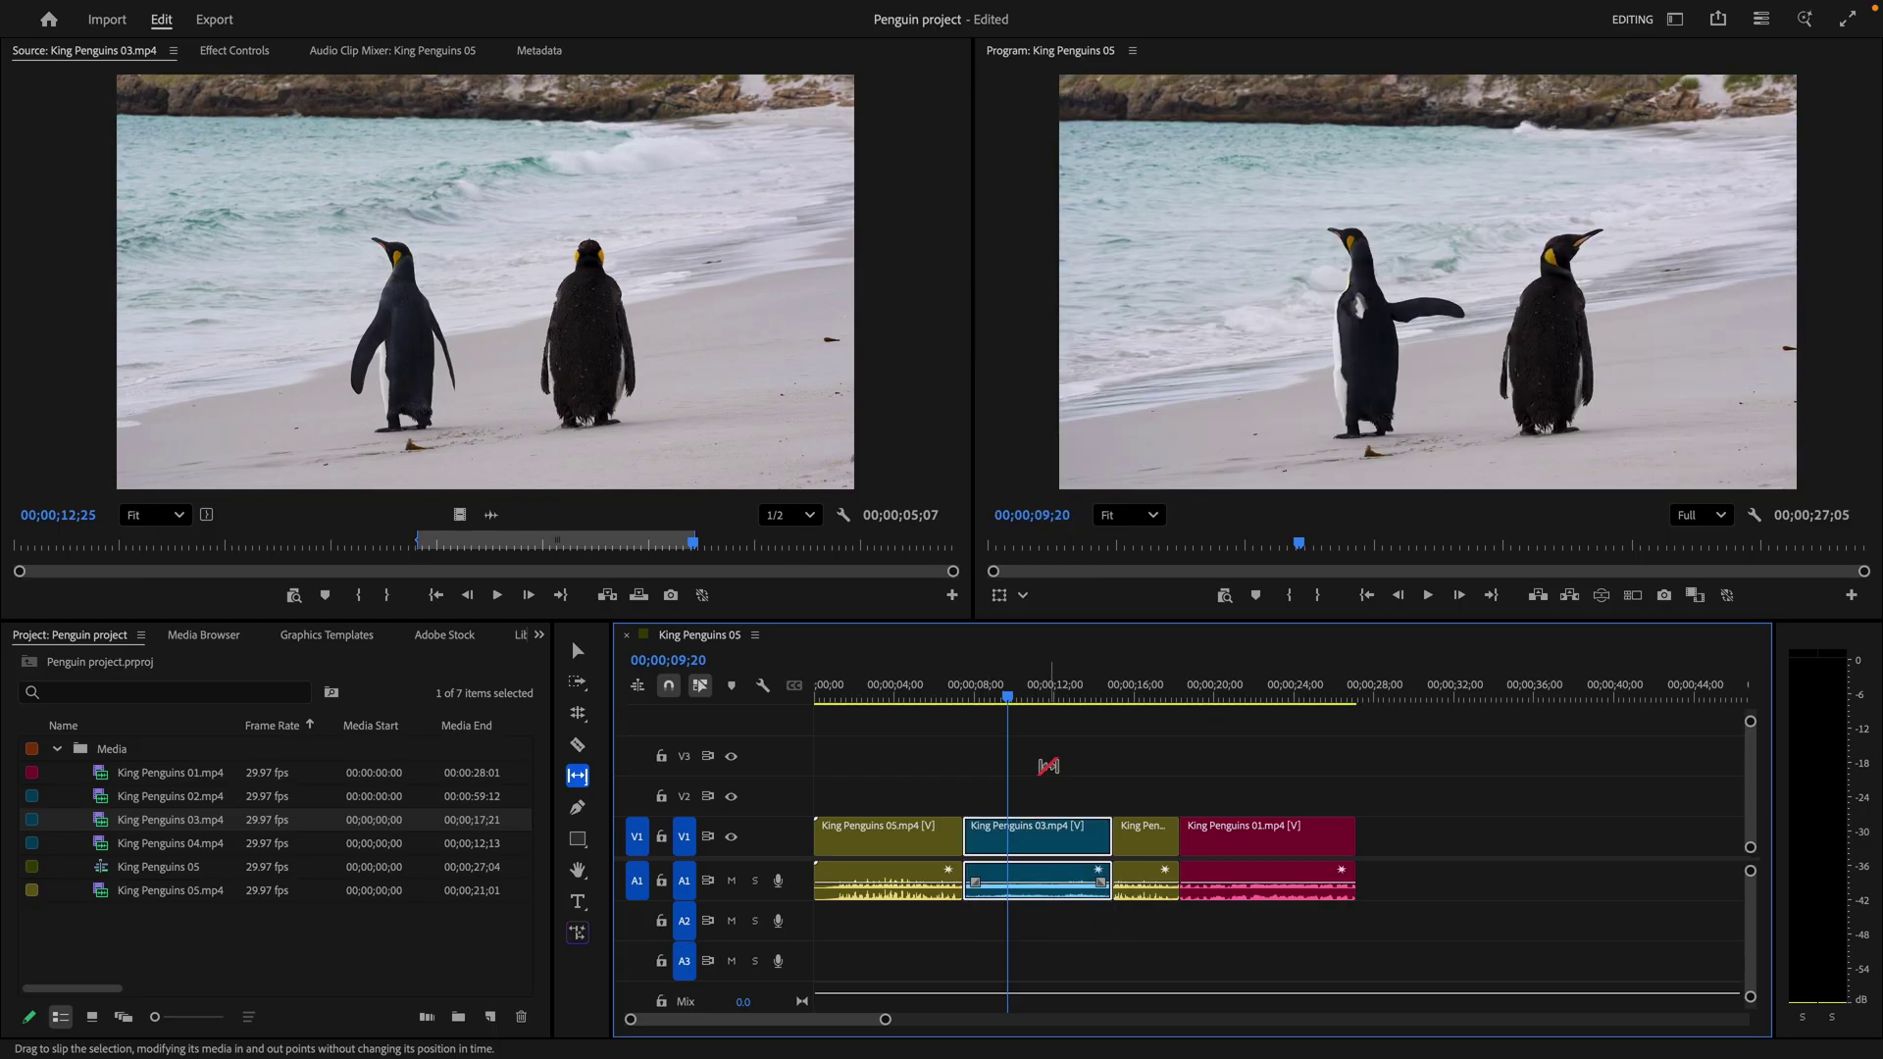